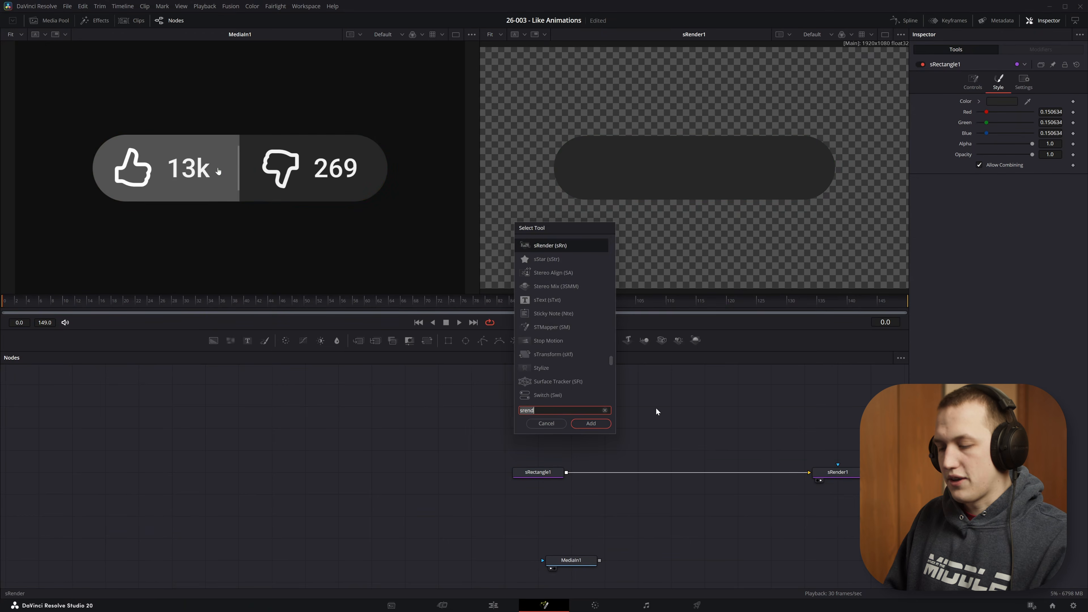
- Add an sRectangle node and connect it over the first rectangle through a new merge node
text(srec)
key(Return)
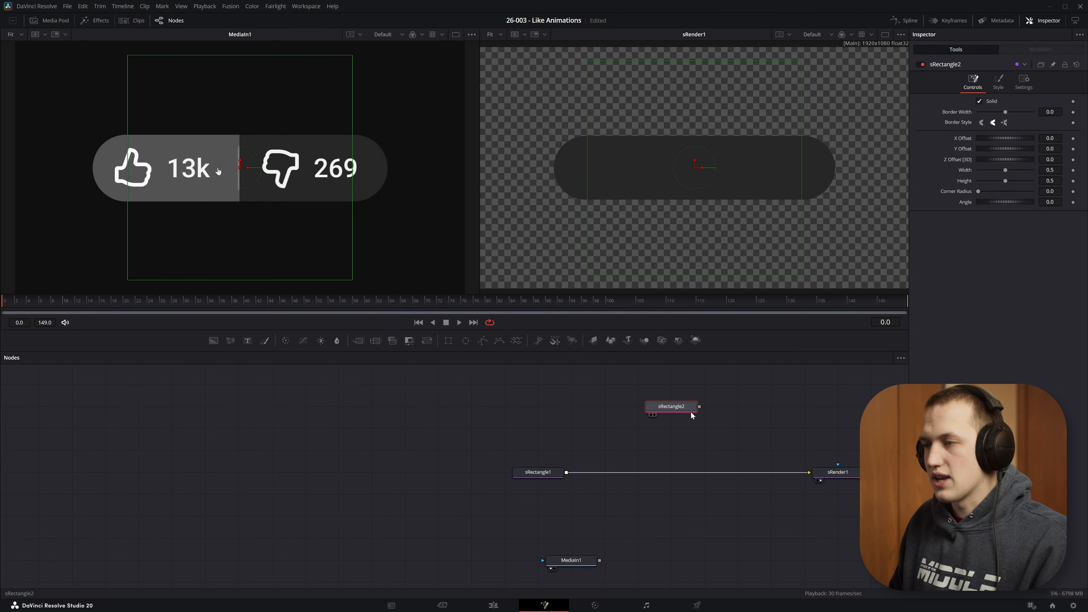
drag(699, 407, 566, 472)
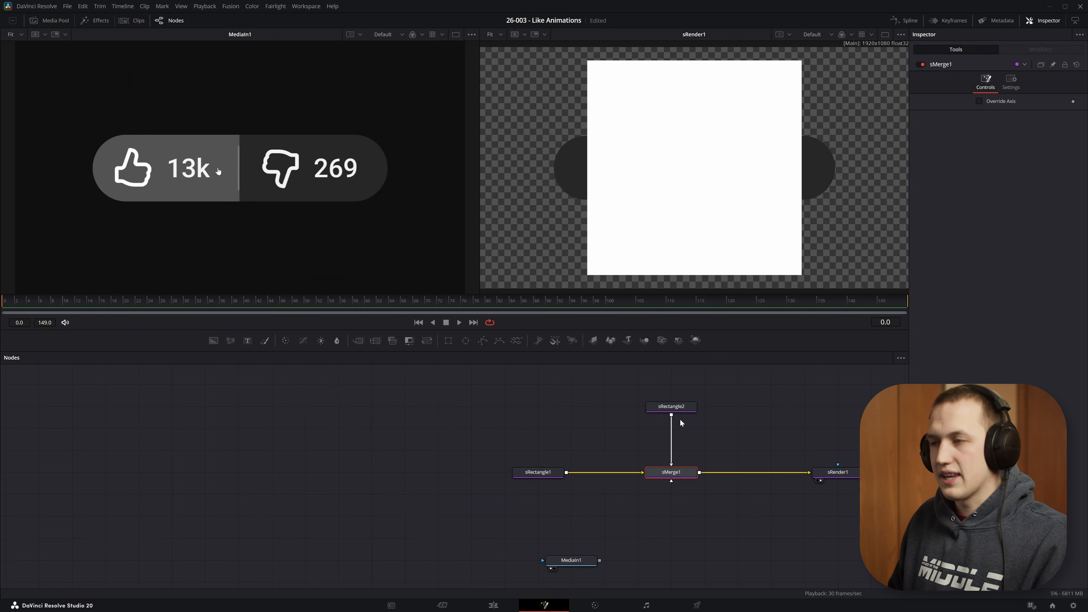
- Resize the second rectangle into a thin vertical divider line at the pill's centre
click(674, 408)
drag(353, 60, 243, 146)
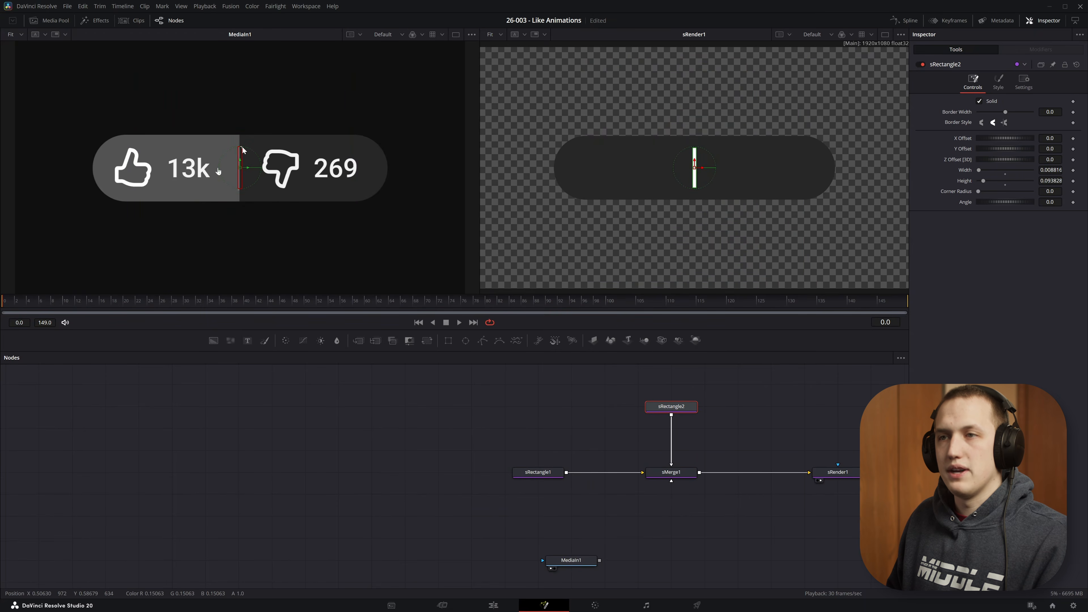
- Play and zoom into the reference clip to study the thumbs-up icon and its animation
scroll(242, 149, up, 8)
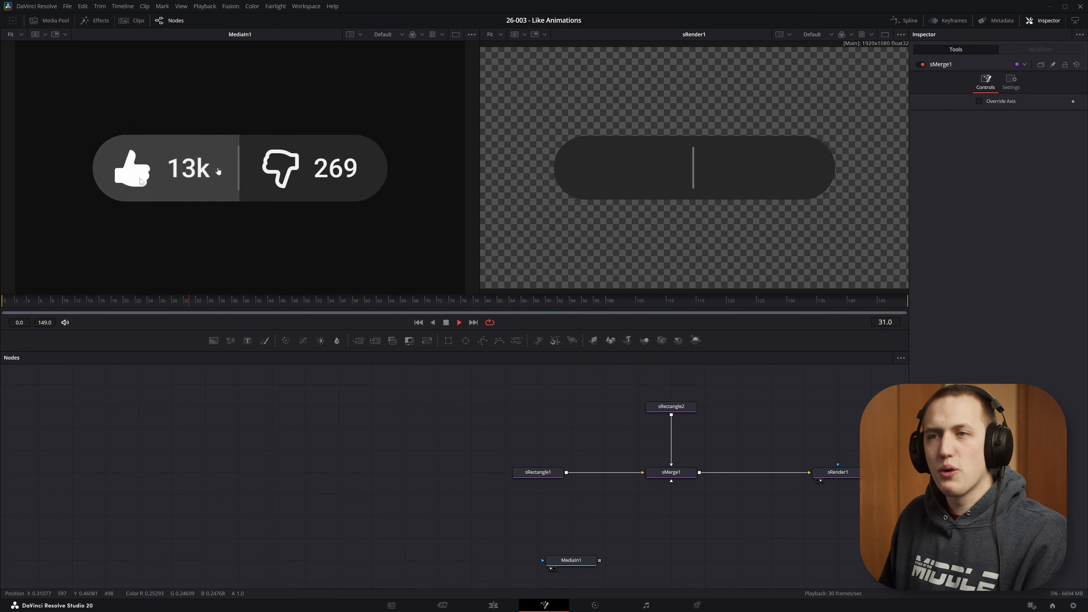
key(space)
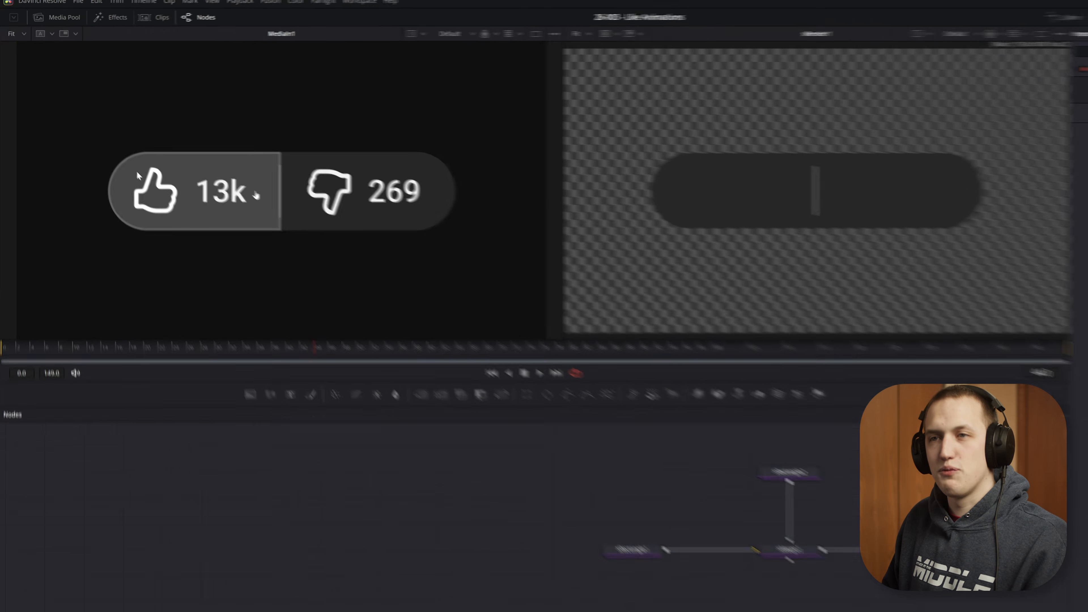
scroll(187, 166, up, 8)
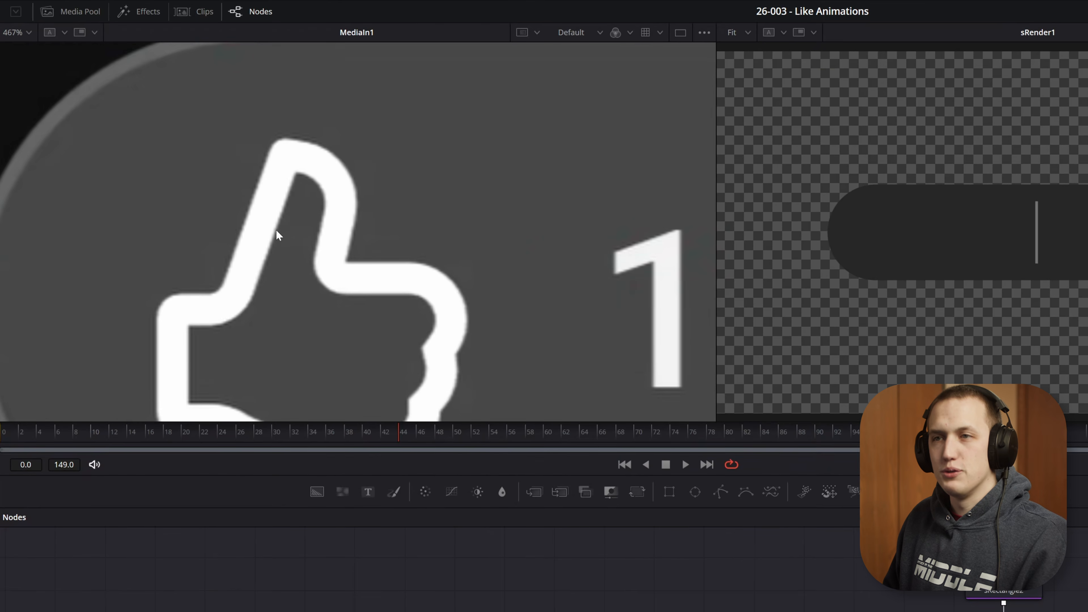
mouse_move(355, 432)
mouse_down()
mouse_move(306, 435)
mouse_move(388, 430)
mouse_move(332, 433)
mouse_move(392, 418)
mouse_move(373, 421)
mouse_up()
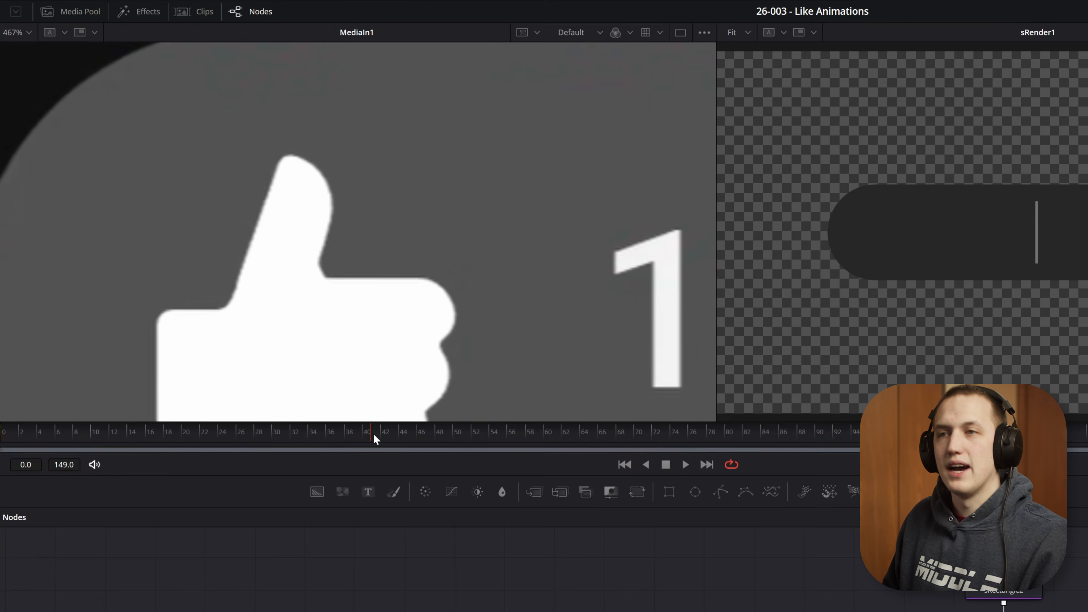
drag(374, 434, 345, 425)
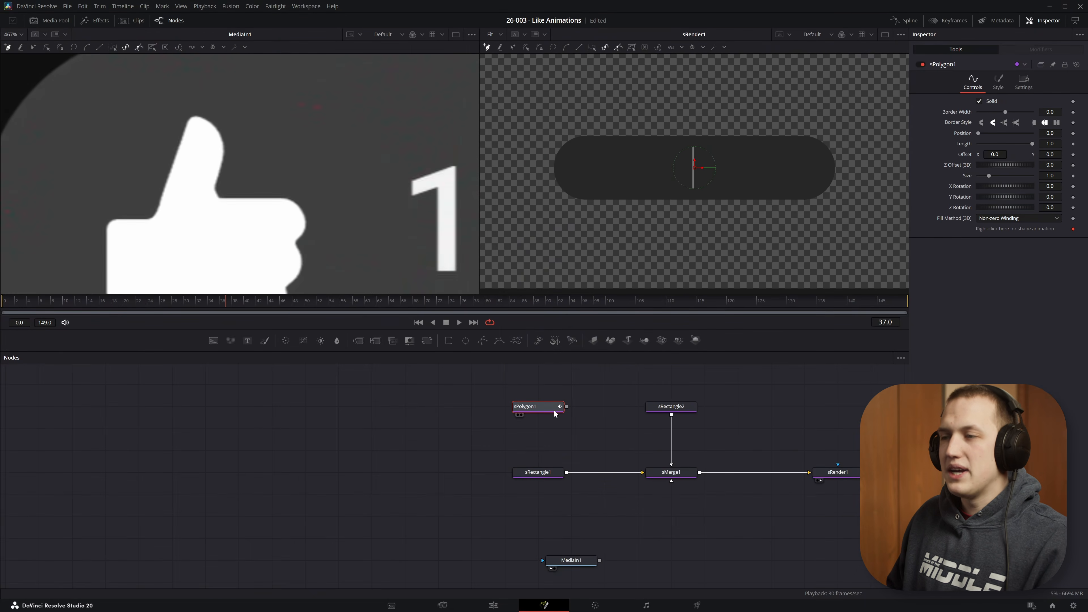
- Start tracing the thumbs-up icon with polygon points around the hand's upper-left corner and the thumb's base
scroll(237, 178, down, 2)
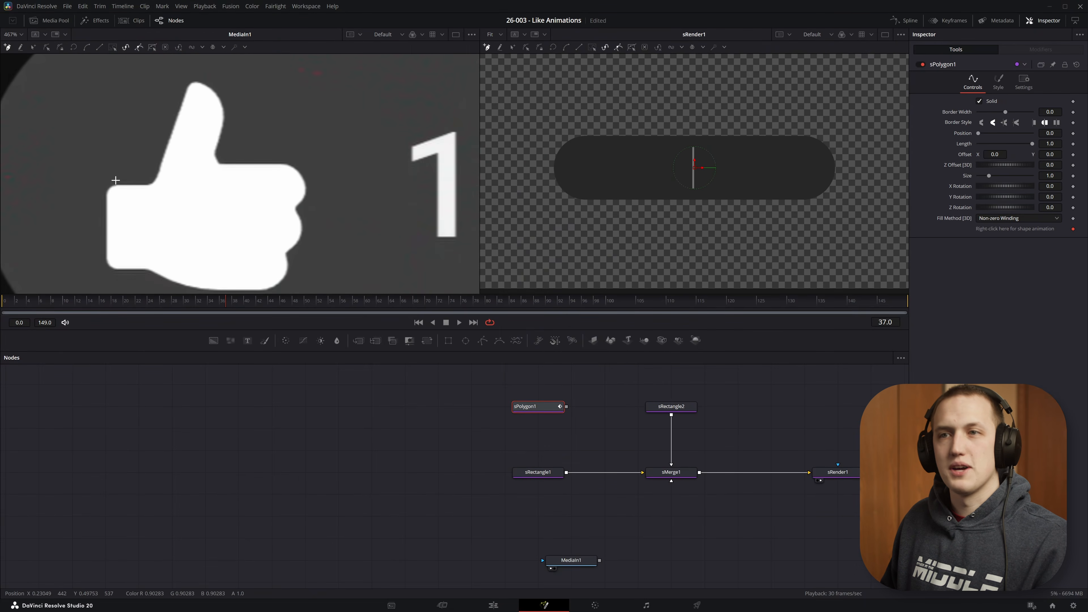
drag(138, 182, 327, 173)
scroll(309, 184, up, 2)
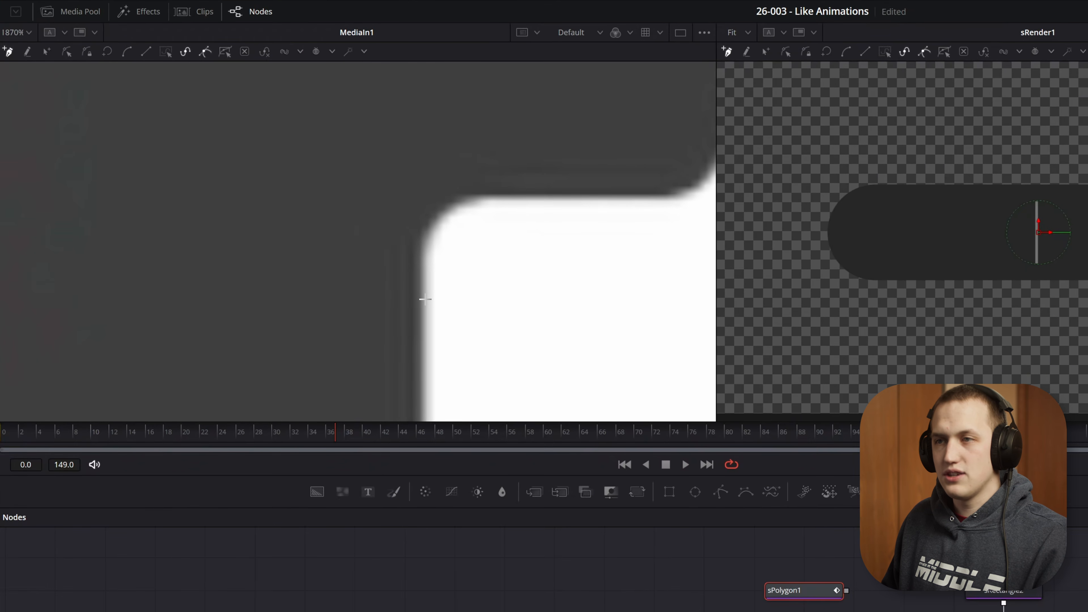
drag(425, 299, 428, 225)
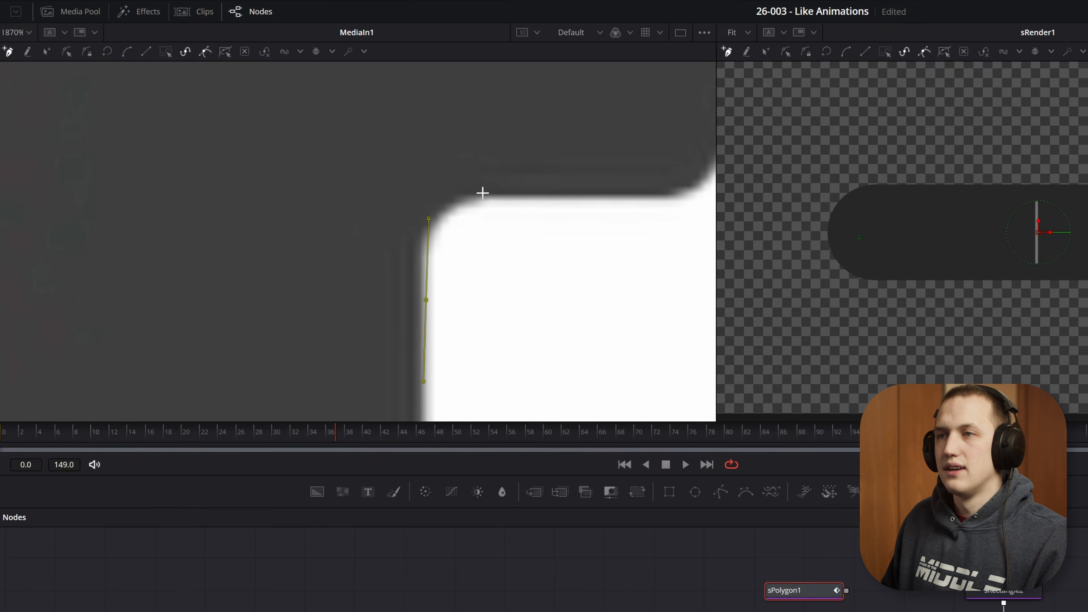
drag(486, 196, 543, 197)
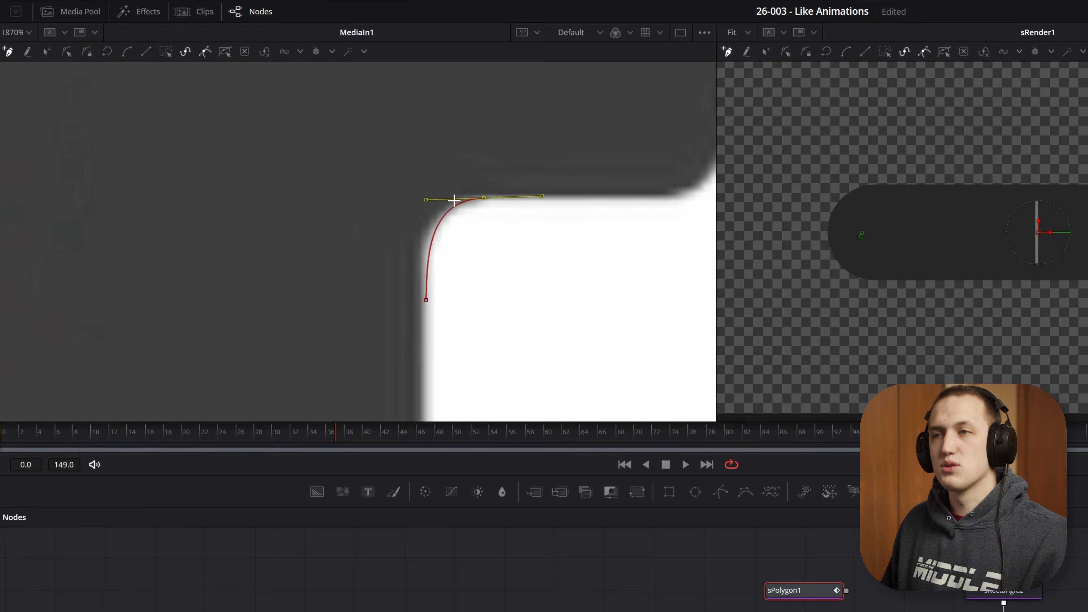
drag(646, 212, 460, 224)
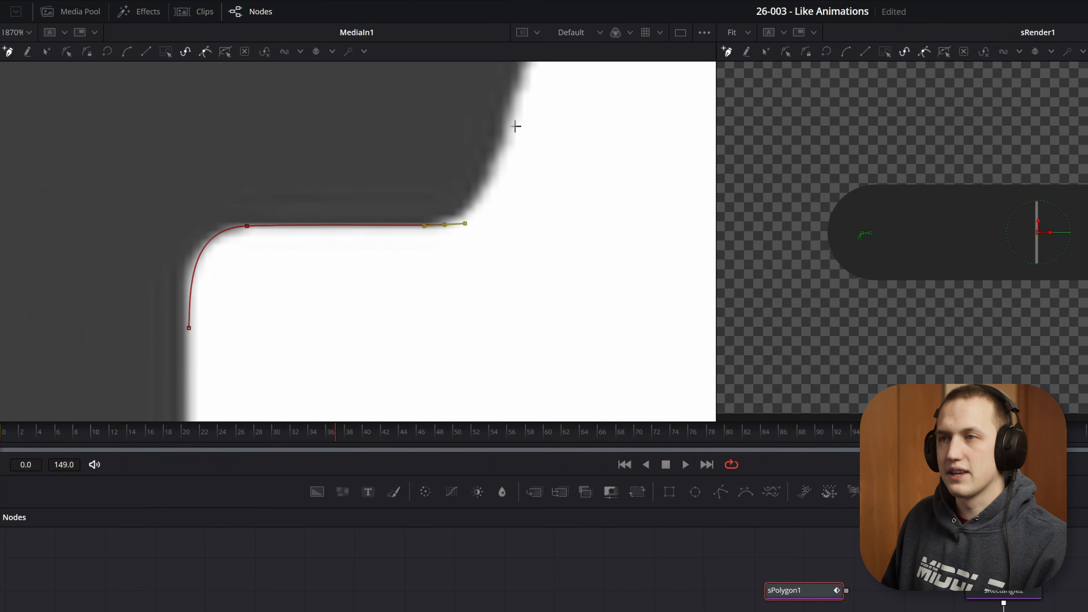
drag(515, 129, 521, 102)
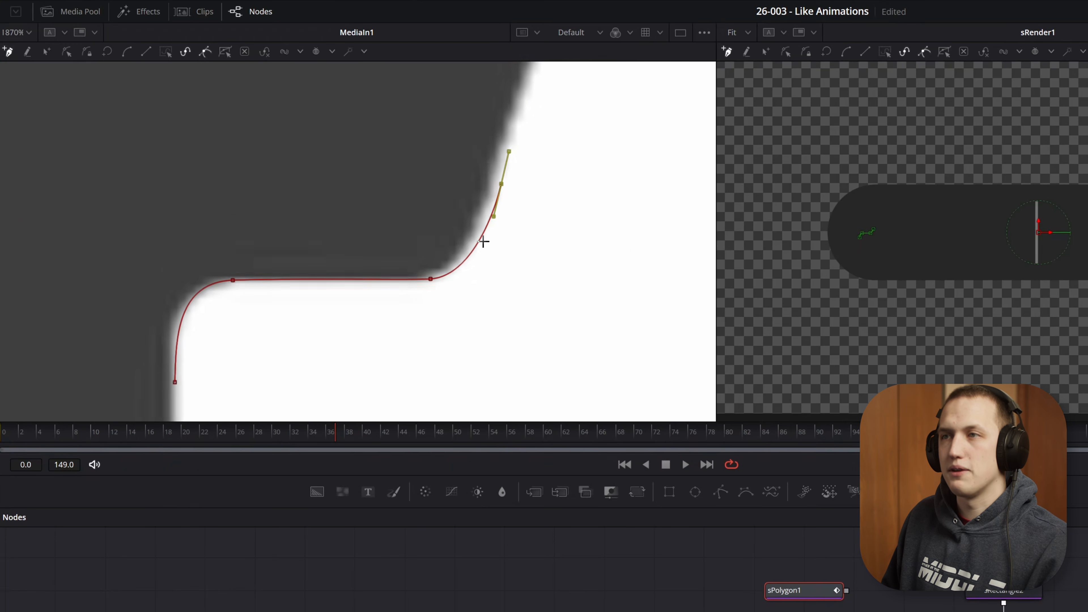
- Continue the polygon up around the thumb's rounded tip and down its right side
scroll(484, 240, down, 6)
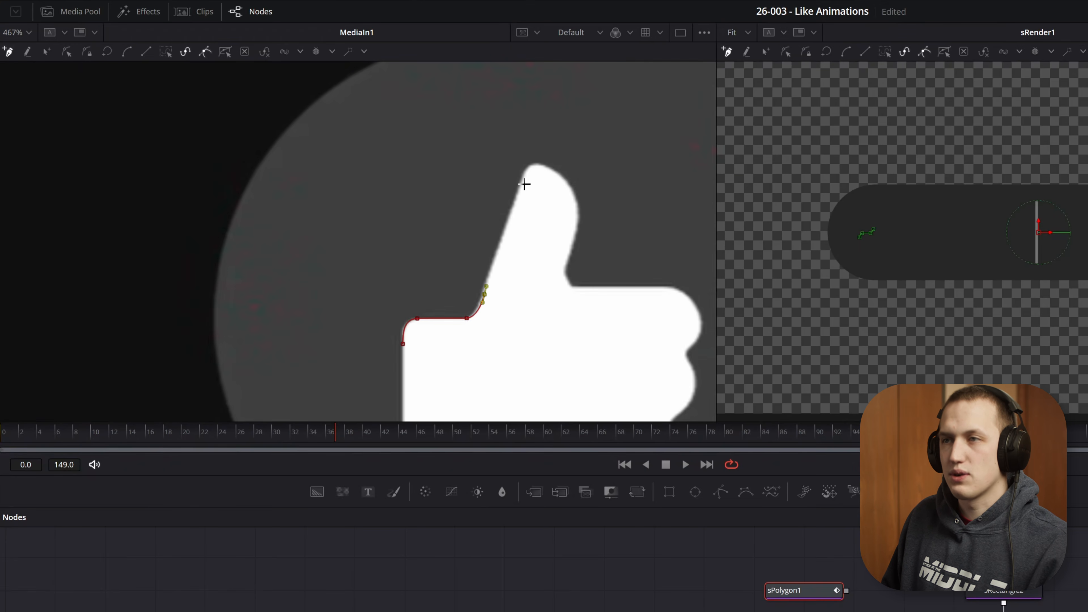
scroll(524, 184, up, 4)
click(512, 179)
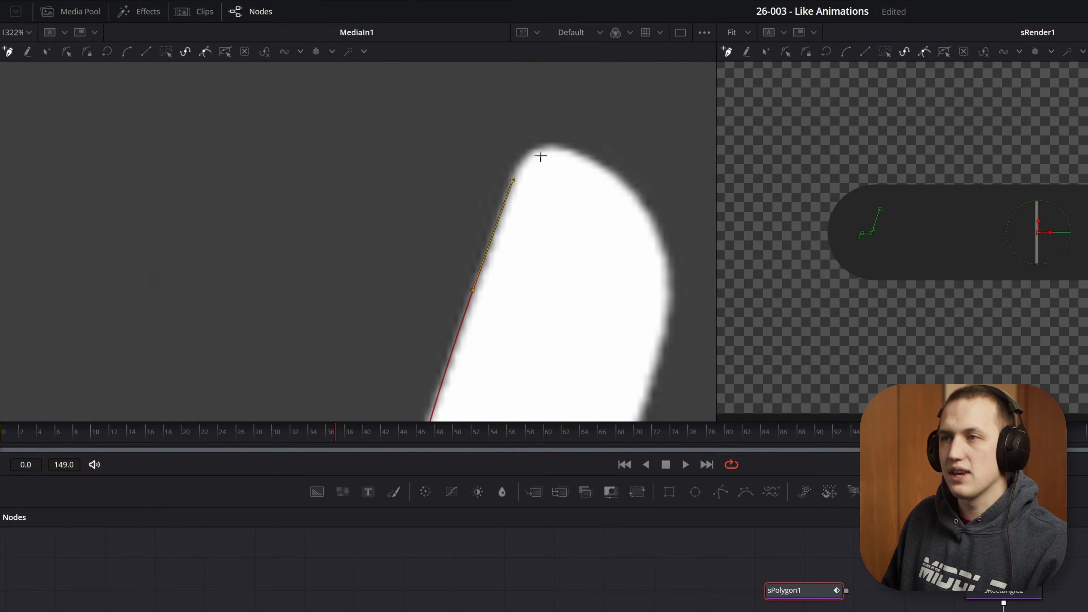
drag(548, 147, 576, 148)
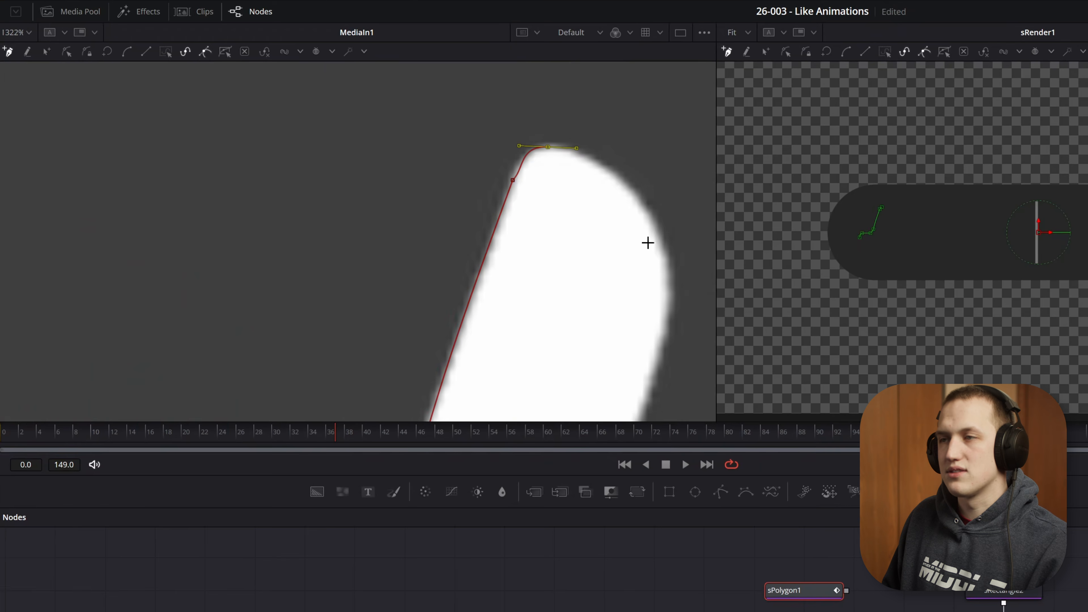
click(673, 283)
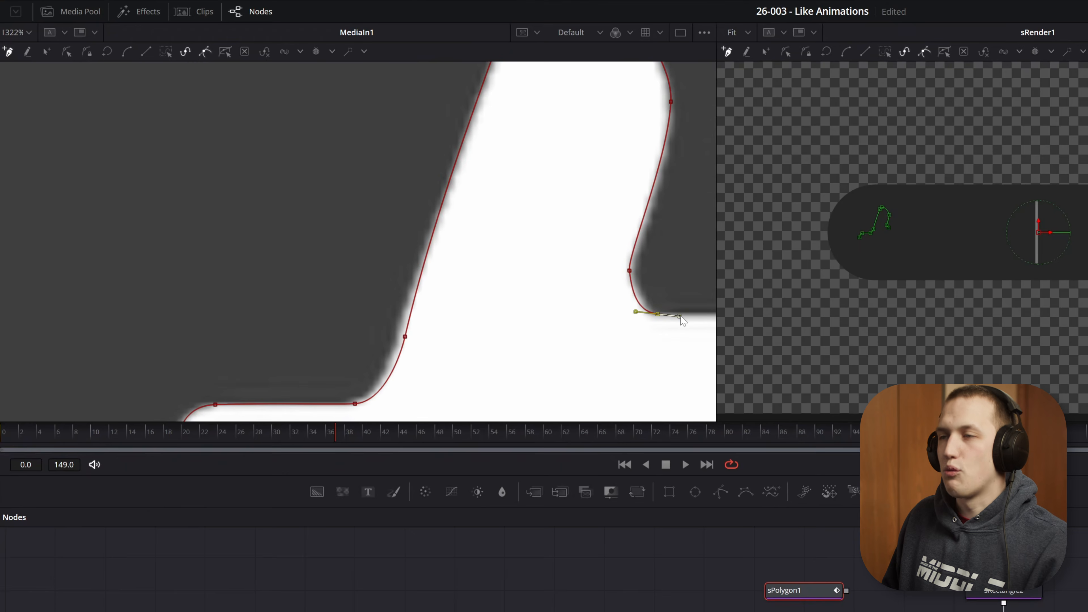
- Add polygon points along the top and front edge of the fingers
scroll(343, 258, down, 6)
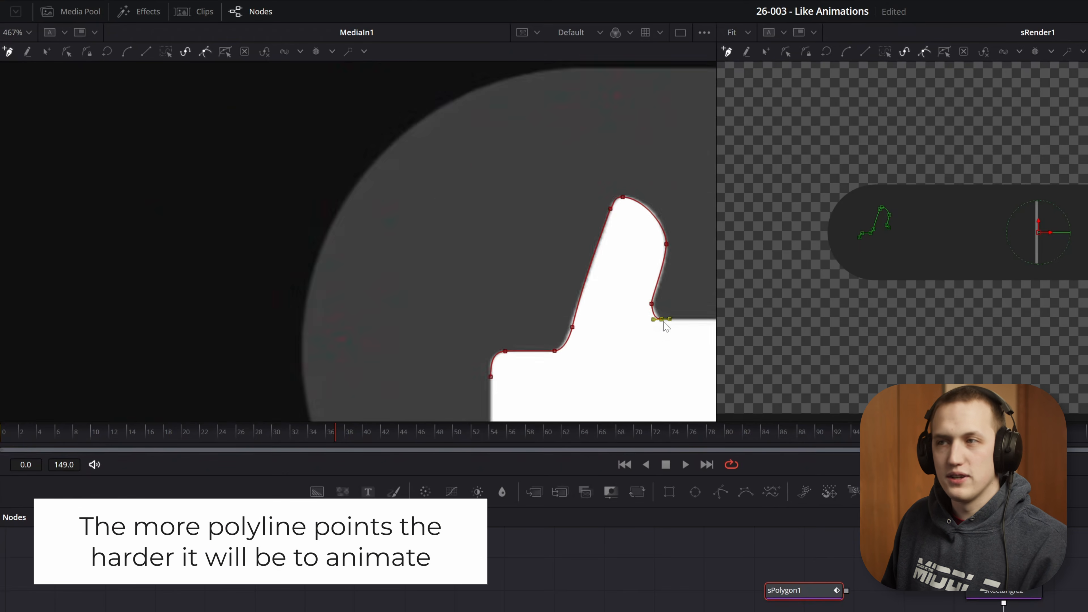
scroll(489, 263, up, 6)
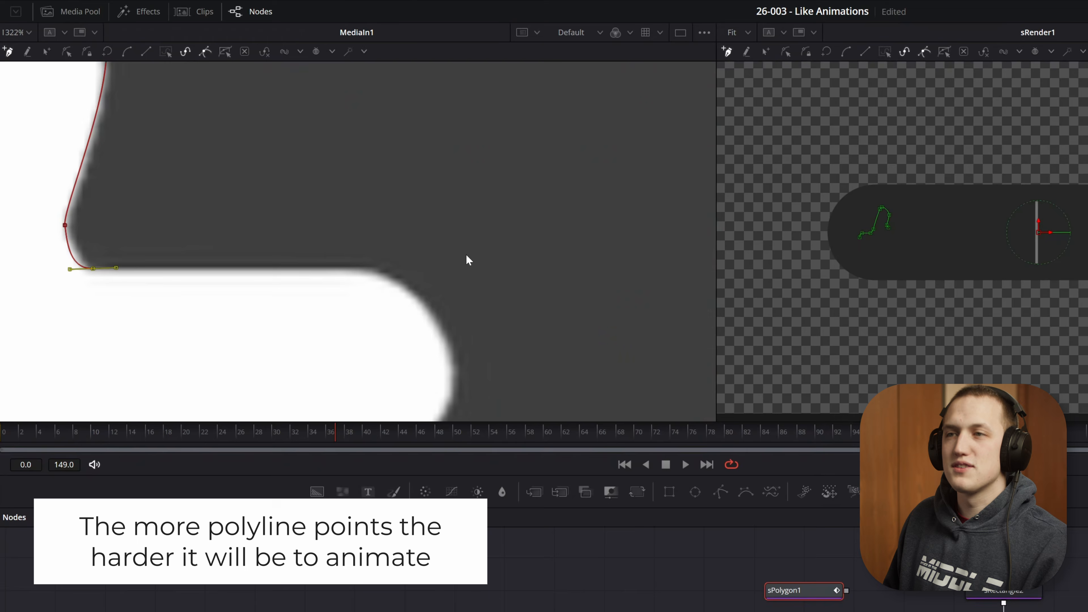
click(369, 270)
drag(483, 314, 584, 148)
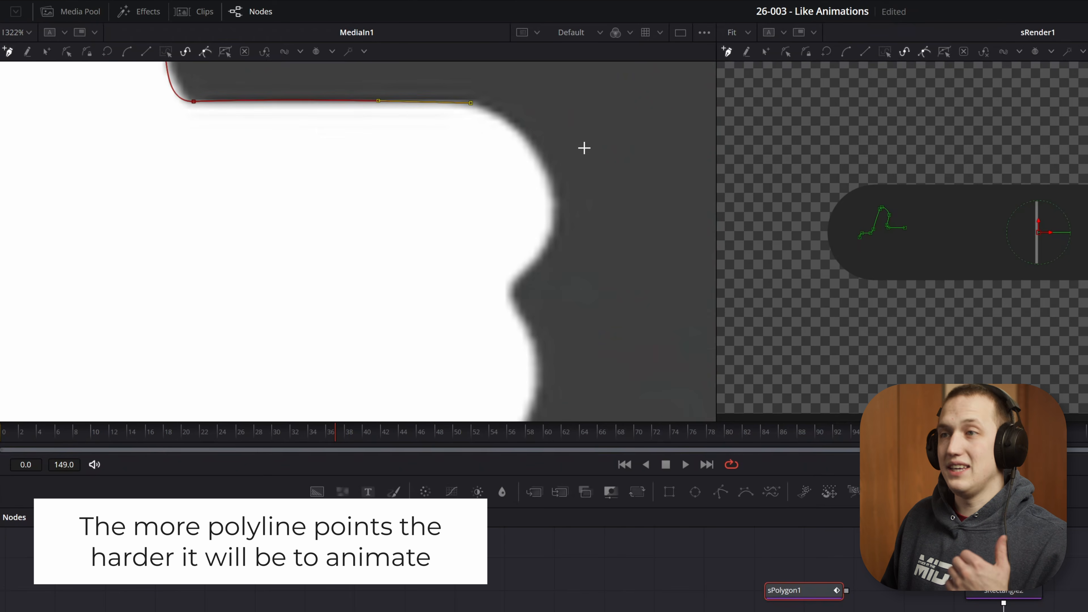
drag(553, 214, 551, 250)
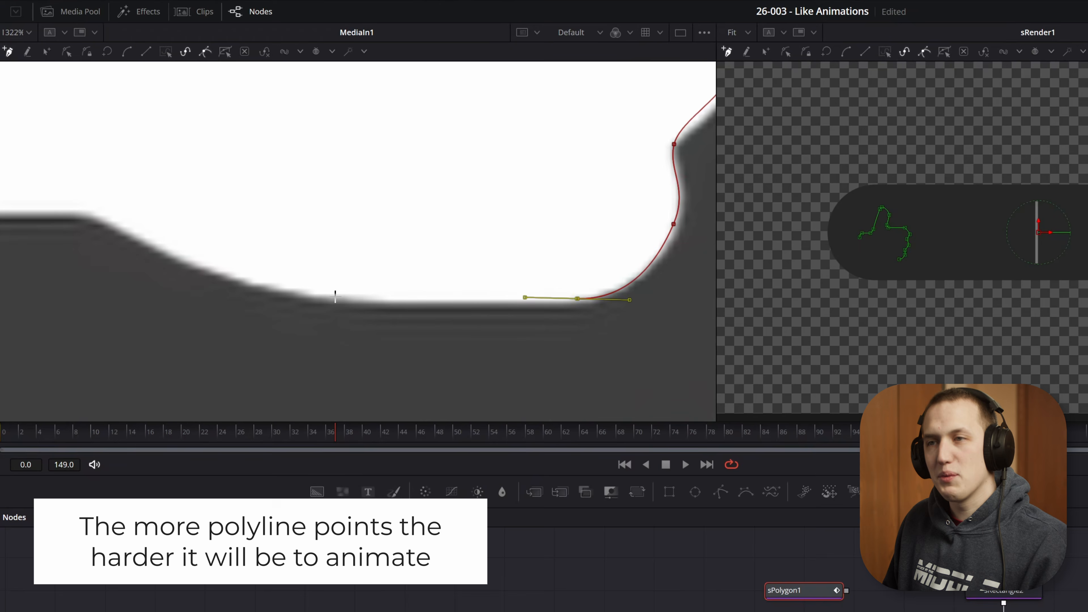
drag(360, 302, 328, 301)
drag(172, 280, 424, 329)
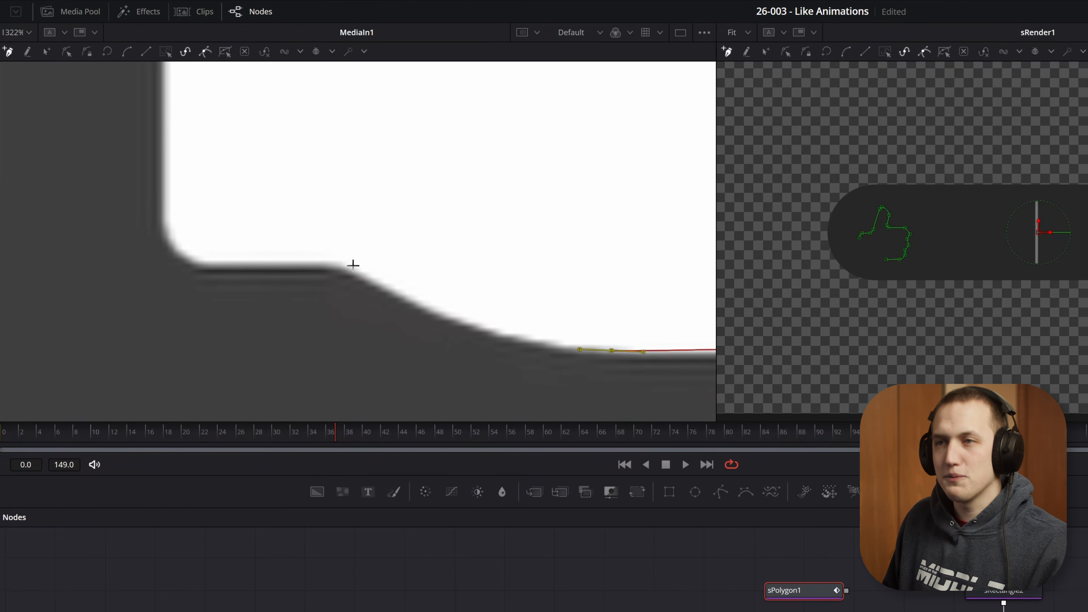
- Trace the bottom of the hand back to the start and close the polygon shape
drag(343, 263, 326, 257)
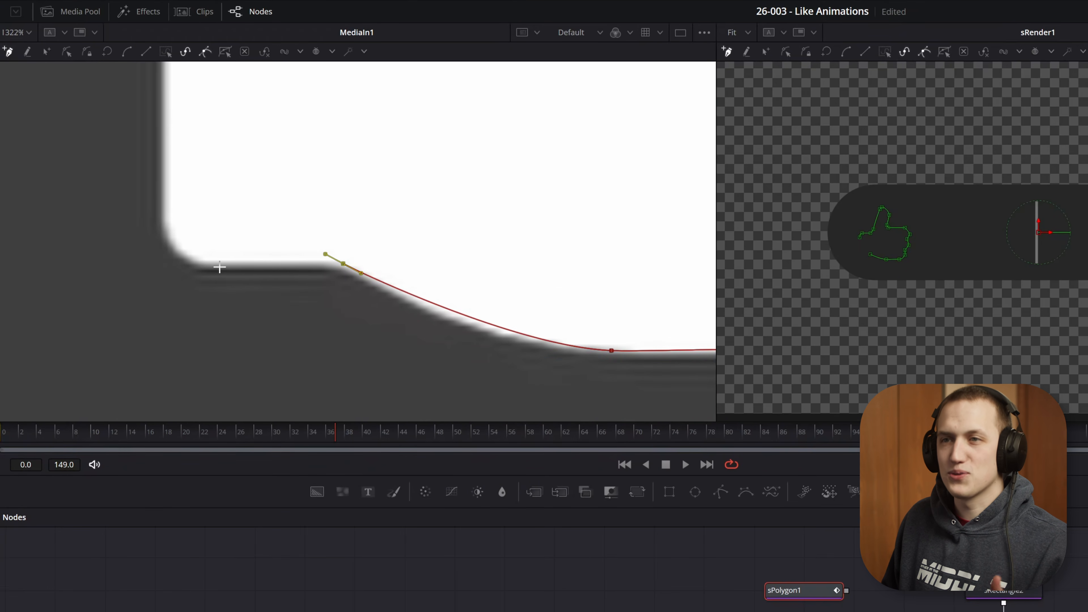
click(199, 261)
drag(251, 224, 510, 306)
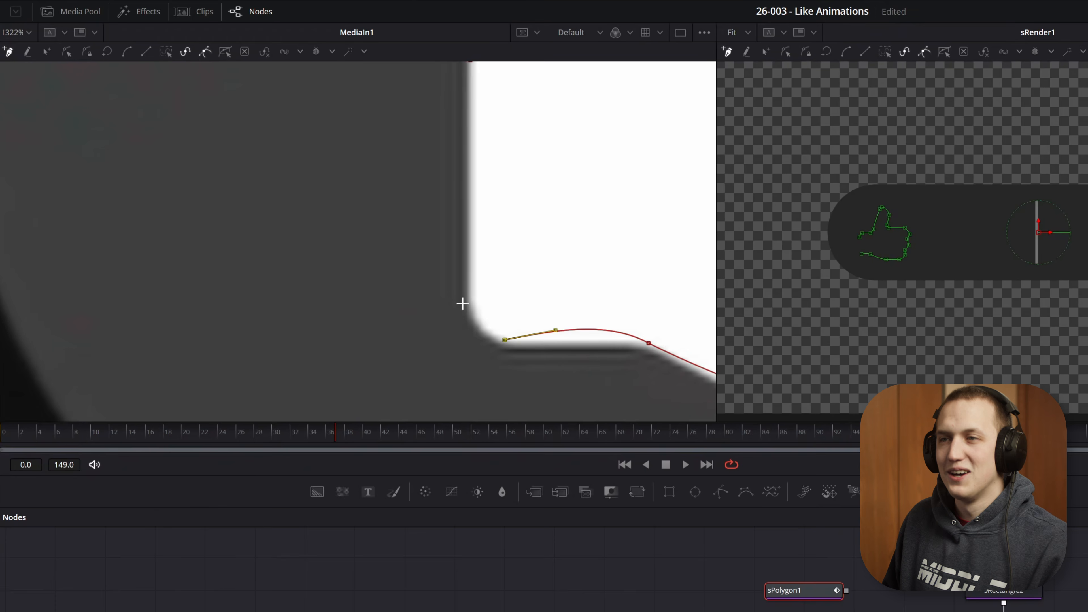
scroll(480, 240, up, 5)
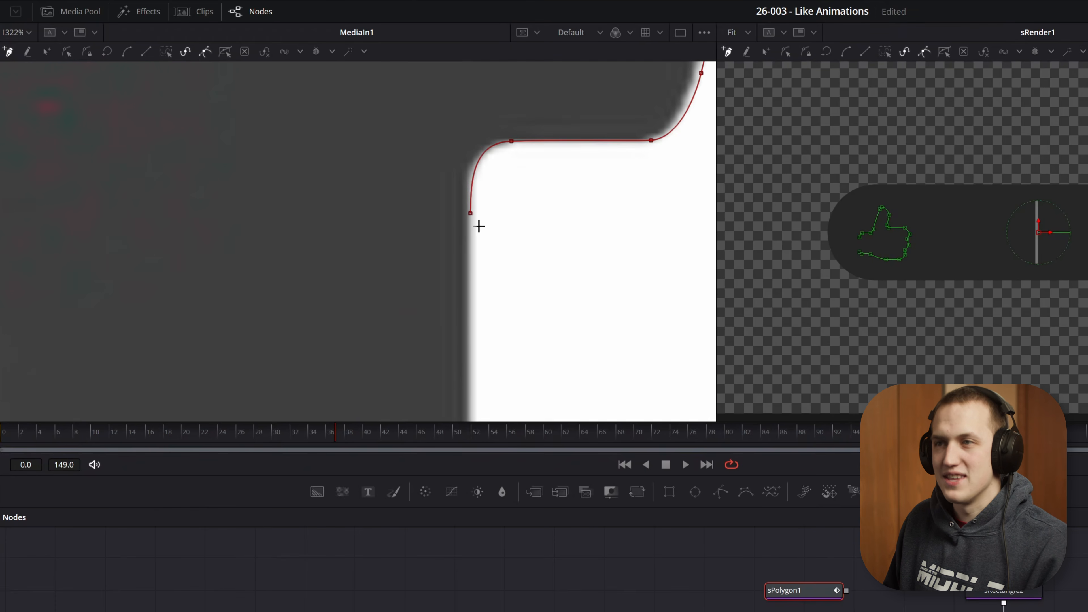
key(shift+o)
scroll(473, 215, down, 6)
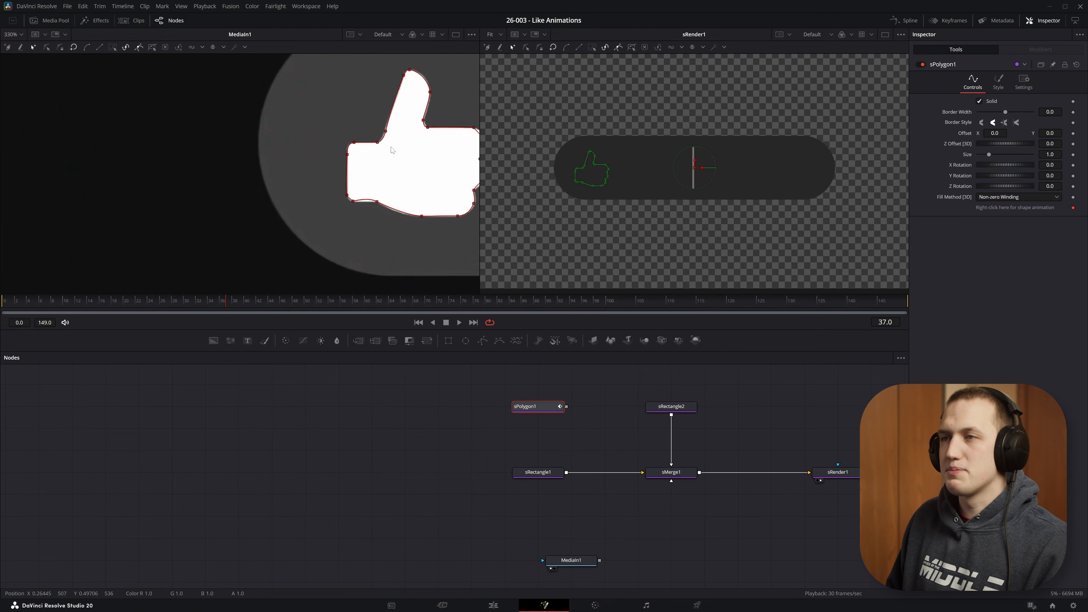
- Connect the sPolygon node into the merge so the thumb appears in the render
drag(584, 206, 441, 228)
drag(567, 407, 671, 472)
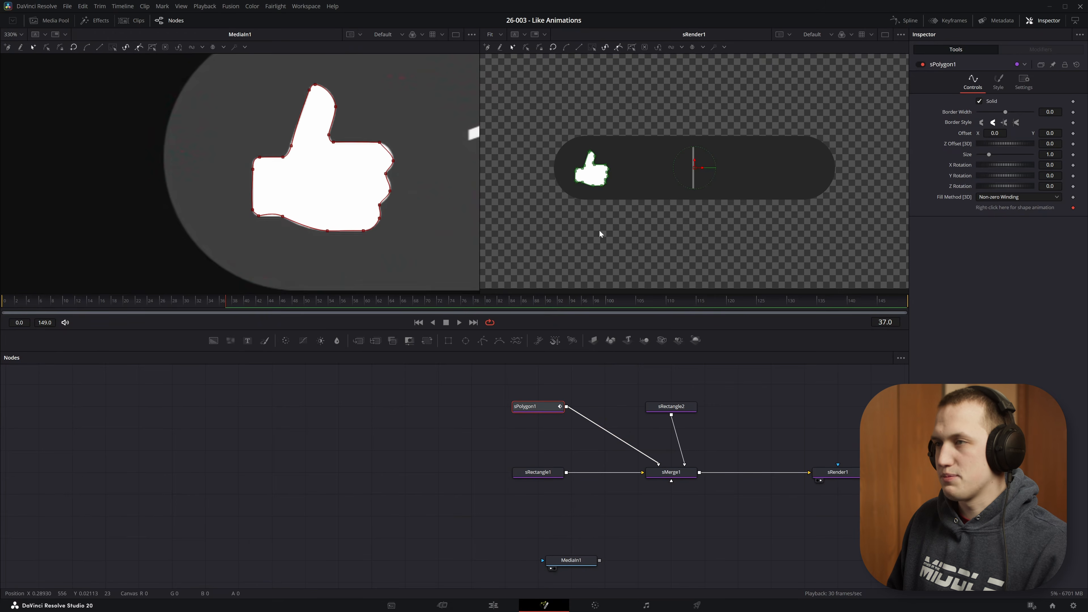
- Refine the hand's upper-left corner by moving its points and smoothing them
scroll(254, 168, up, 8)
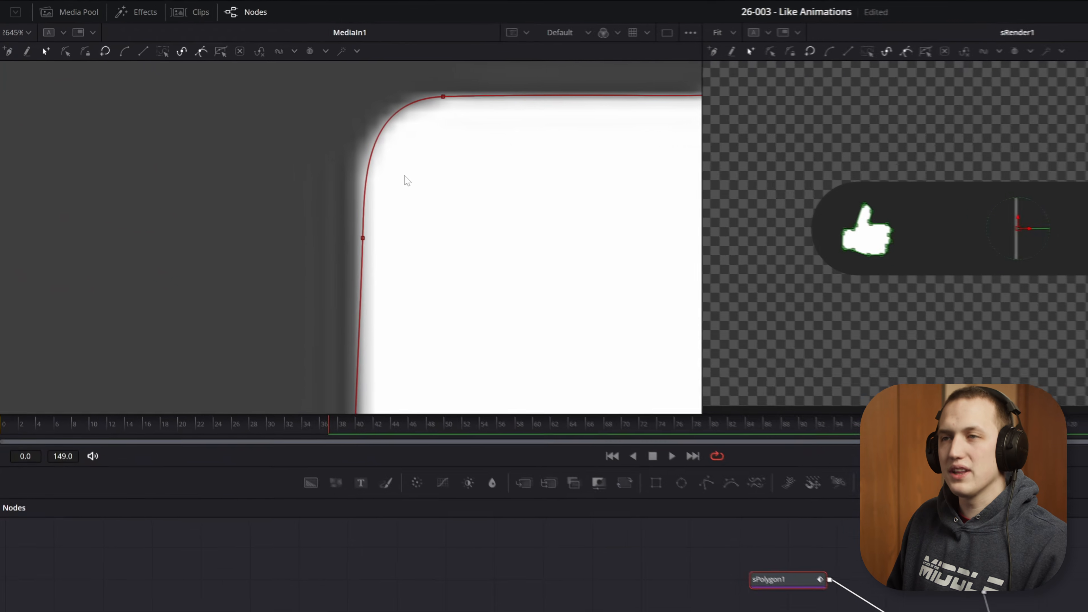
drag(275, 136, 297, 172)
drag(399, 298, 405, 241)
drag(512, 119, 336, 292)
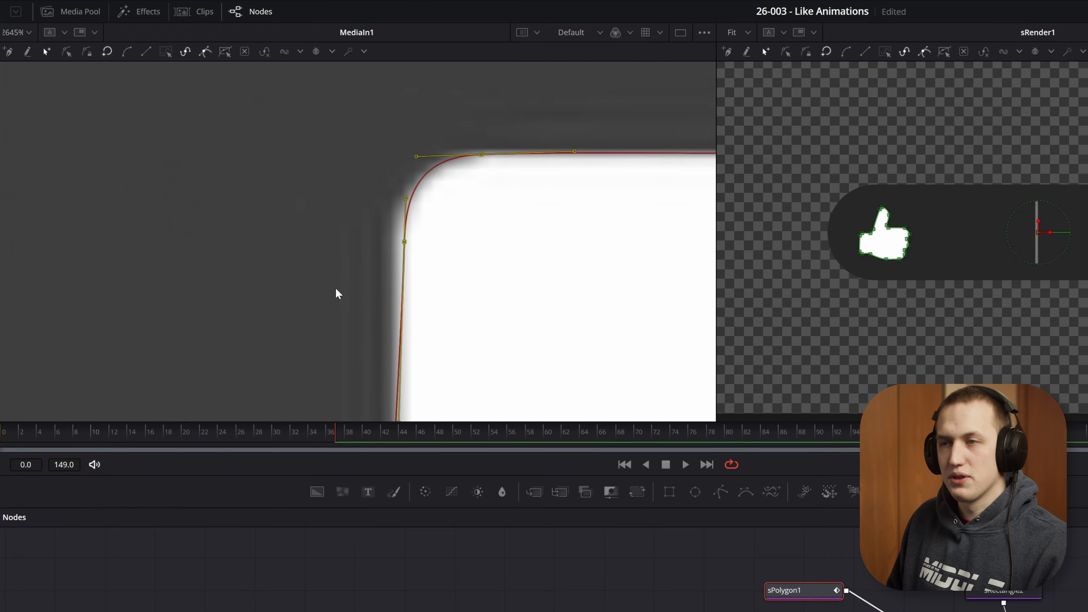
key(shift+s)
key(shift+s)
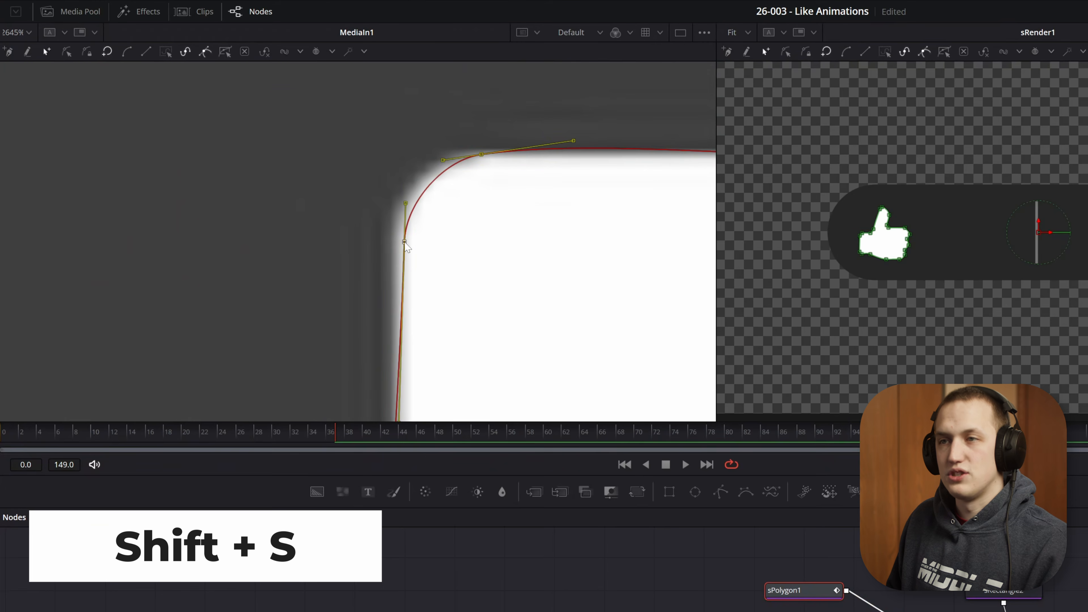
drag(405, 242, 401, 242)
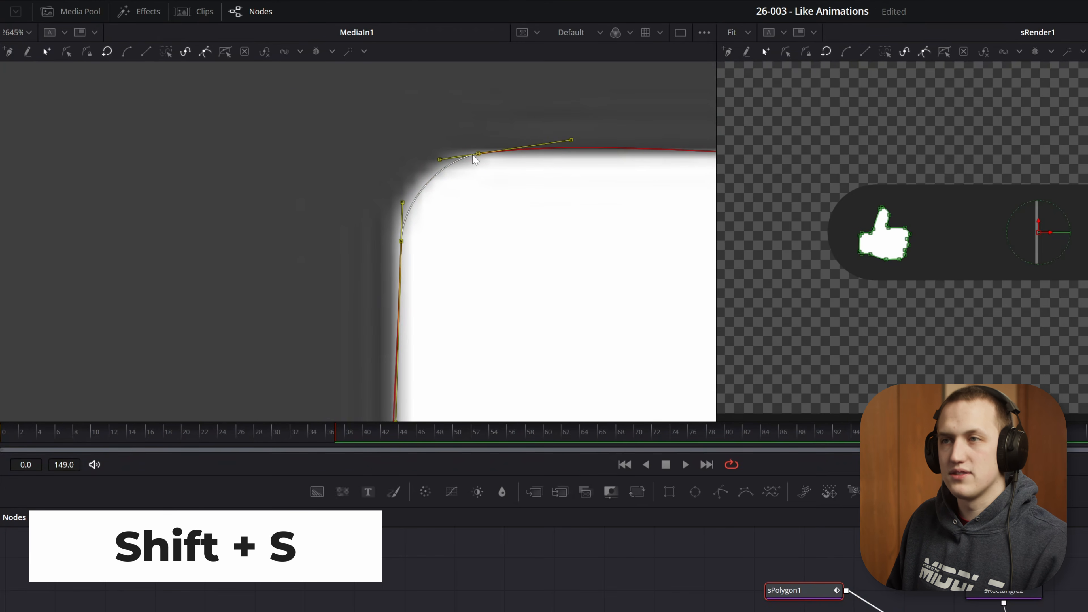
- Select the points along the hand's left edge and make them linear to straighten that edge
scroll(449, 215, down, 6)
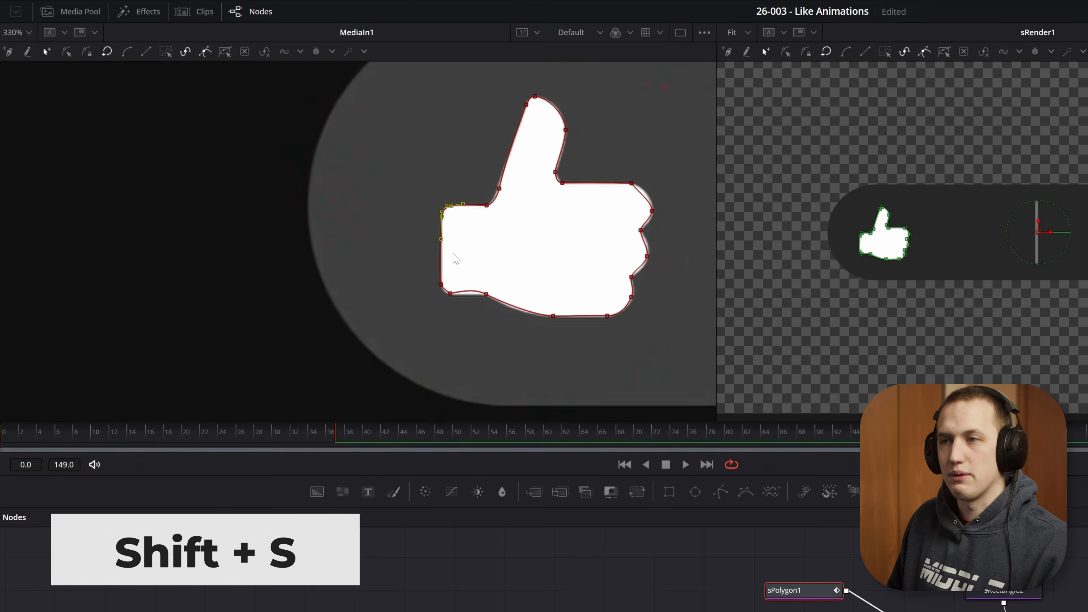
scroll(473, 250, up, 3)
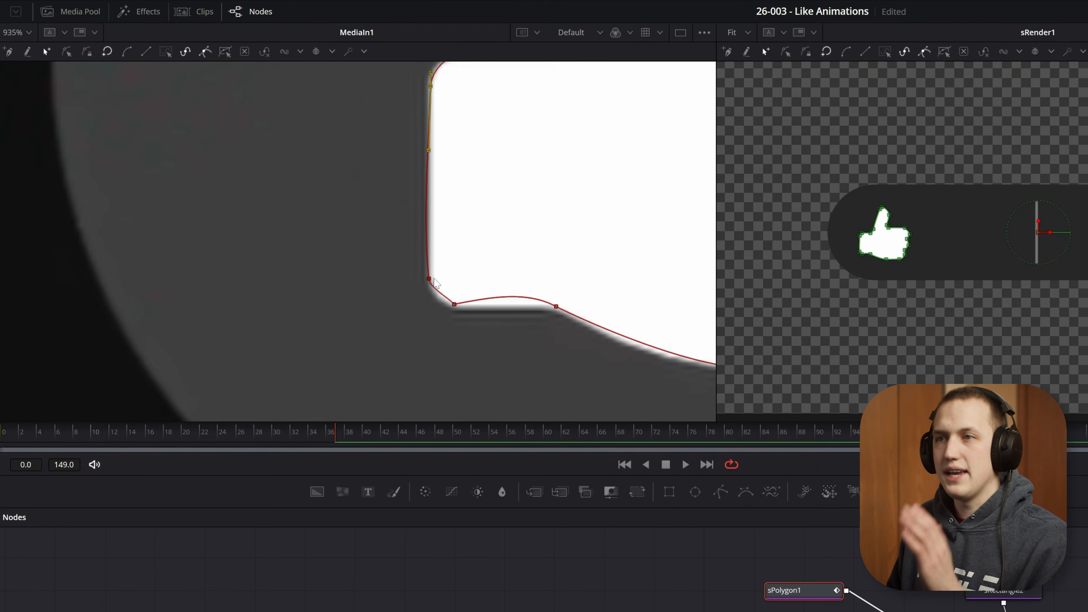
drag(453, 283, 377, 74)
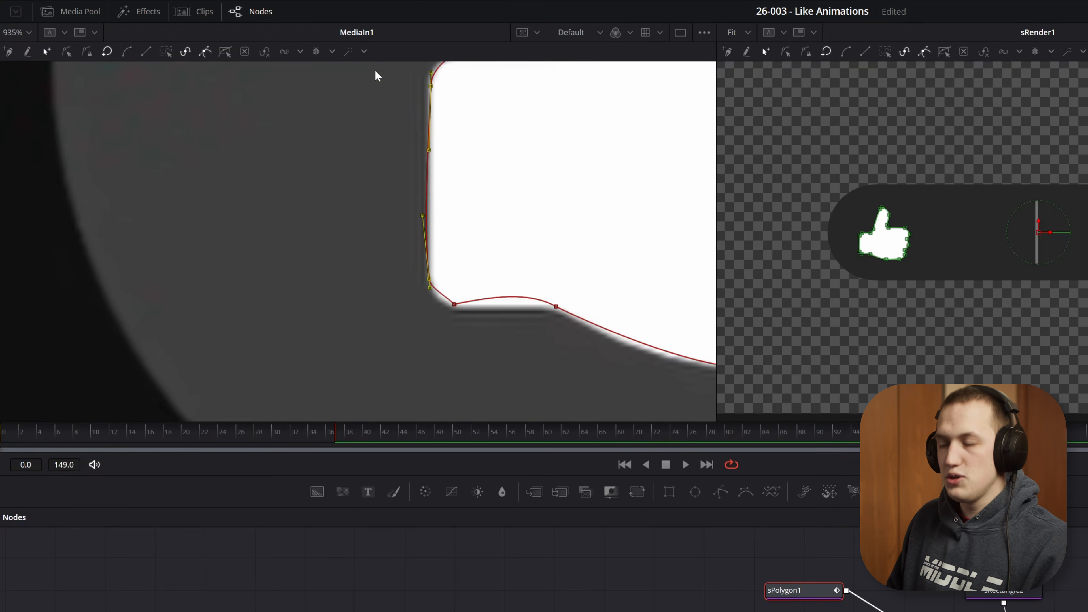
key(shift+l)
key(shift+l)
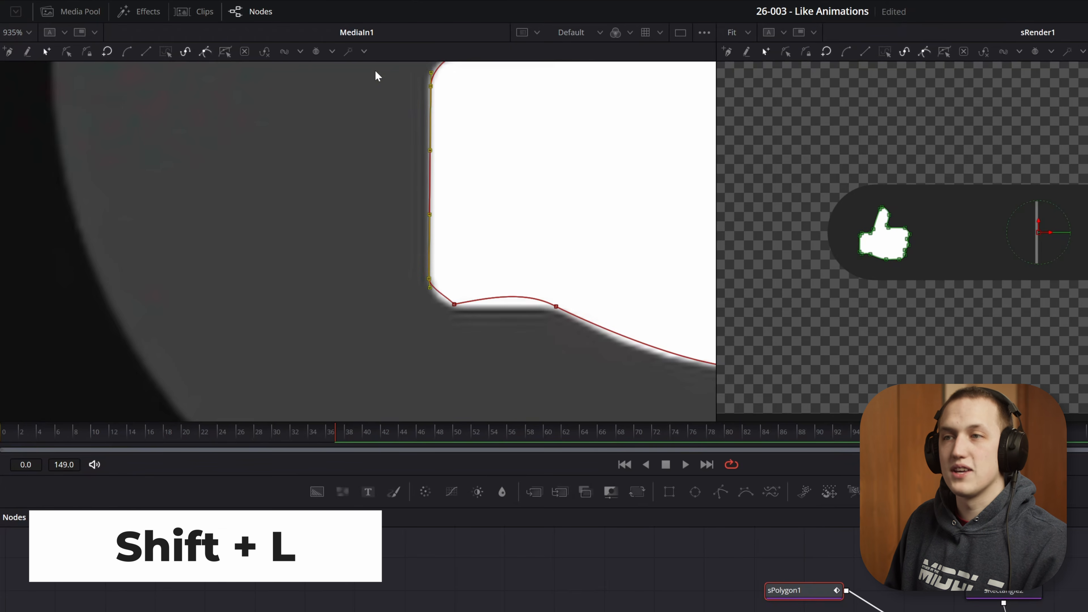
- Straighten the segments where the thumb meets the top of the hand by making their points linear
scroll(408, 85, up, 4)
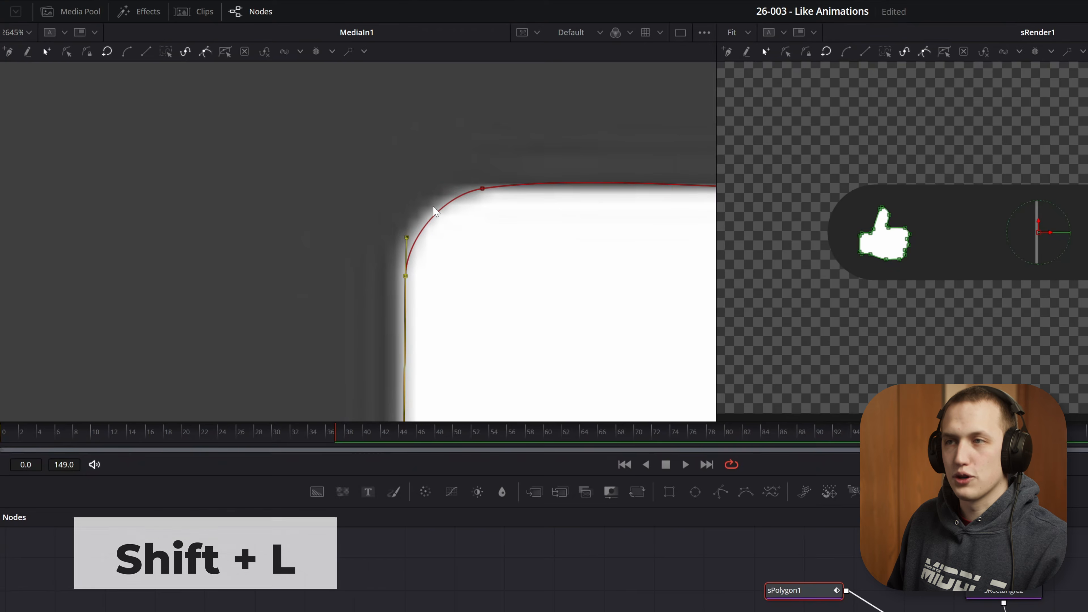
scroll(437, 212, down, 2)
drag(518, 196, 500, 242)
drag(591, 226, 412, 253)
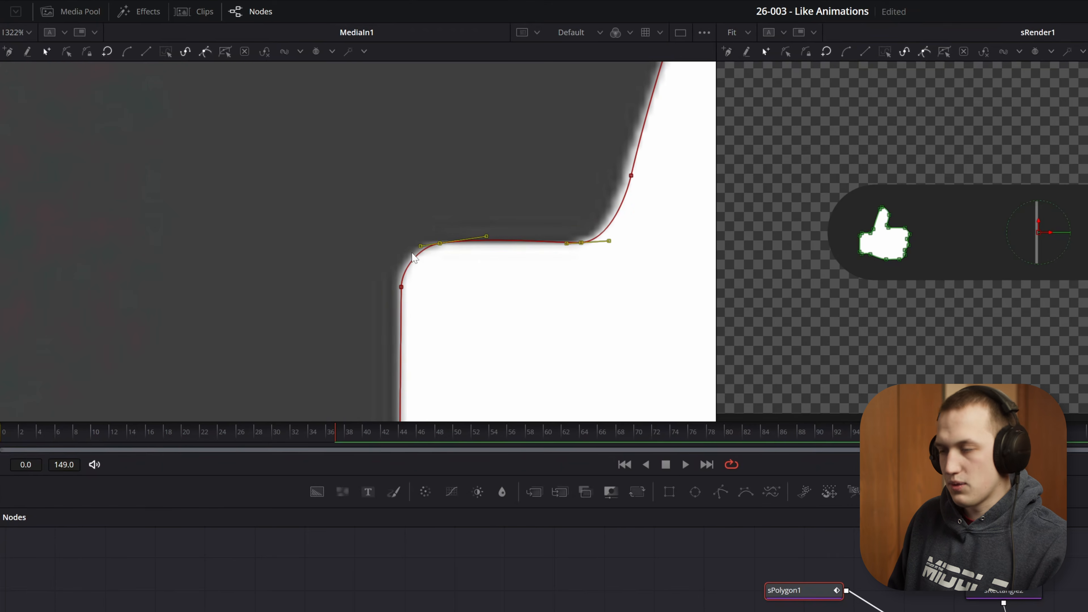
key(shift+l)
drag(671, 224, 653, 262)
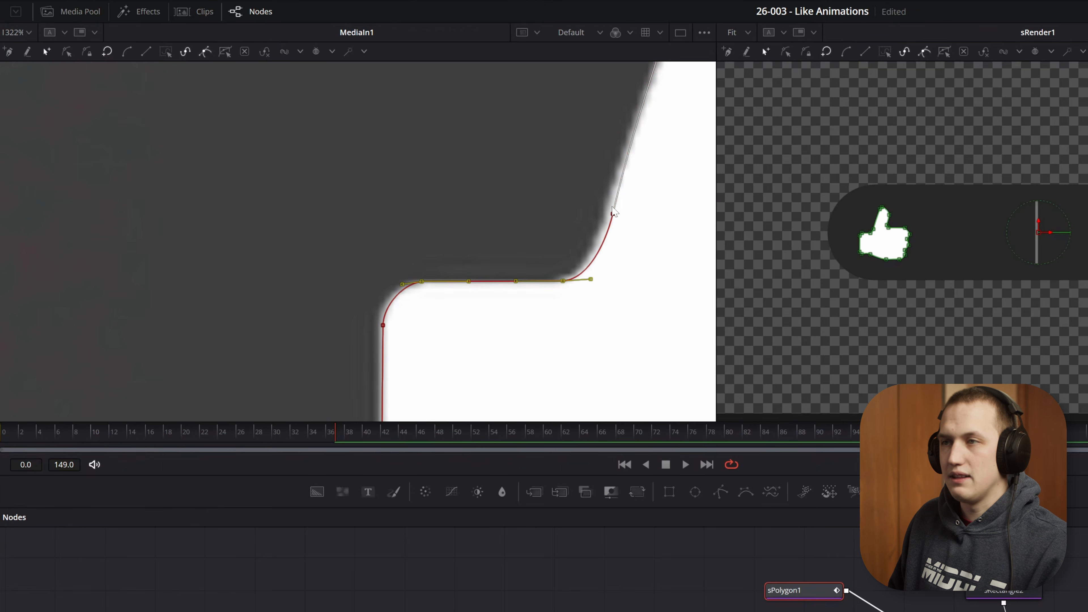
drag(613, 214, 549, 298)
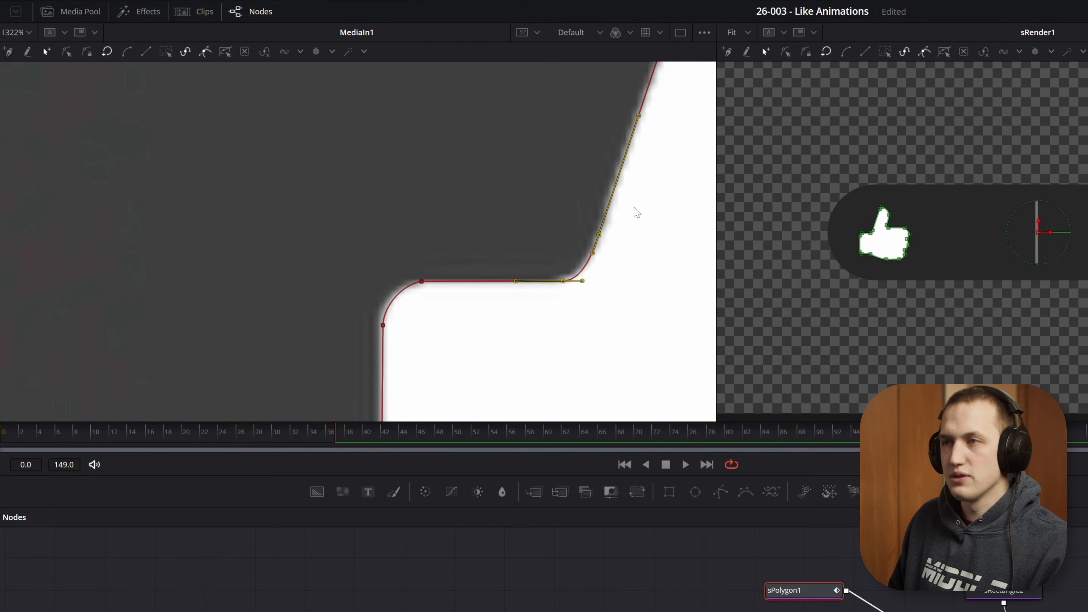
drag(637, 211, 527, 355)
scroll(592, 255, down, 2)
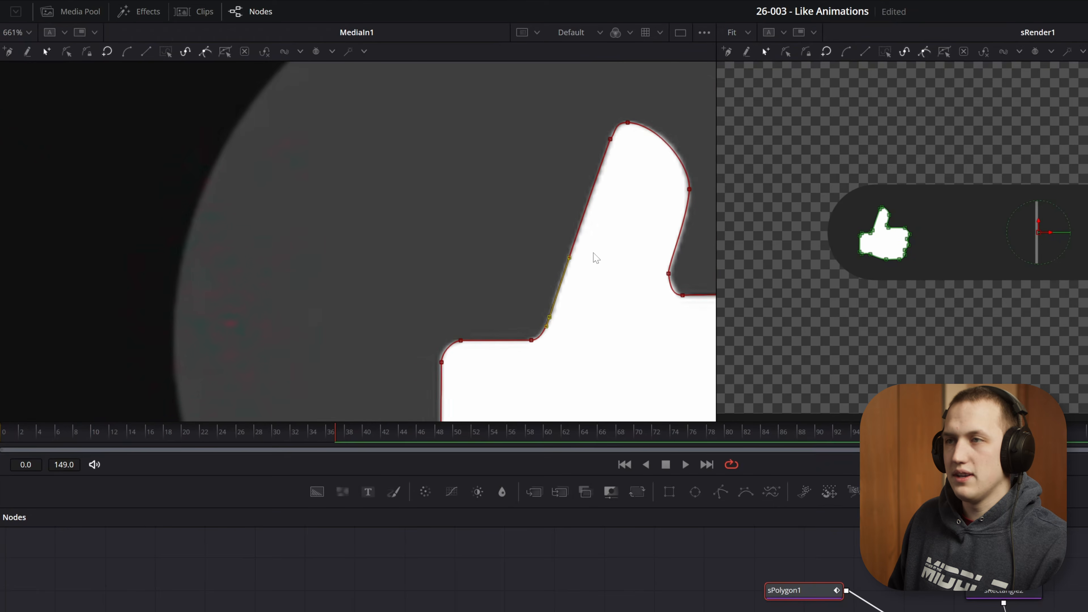
- Adjust the knuckle points and their tangents along the fingers' front edge to follow the reference curves
drag(585, 152, 616, 189)
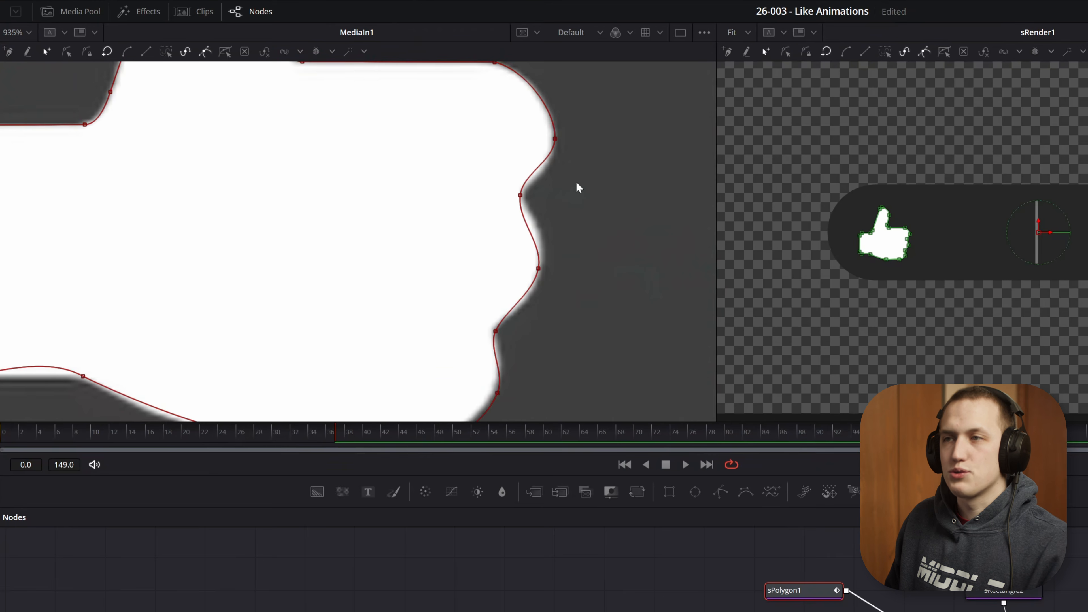
click(520, 195)
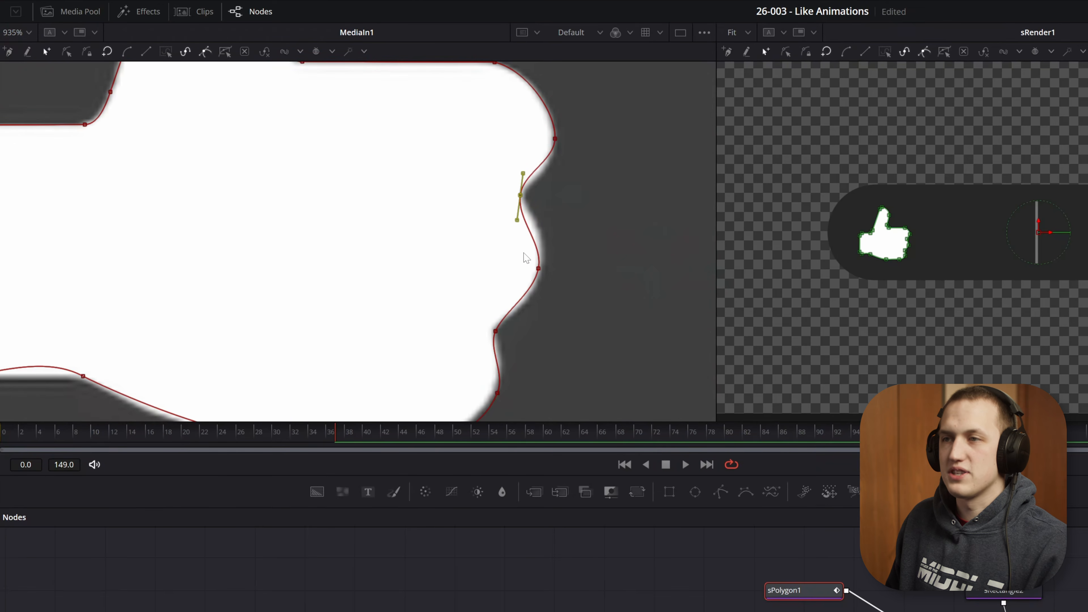
drag(520, 311, 476, 359)
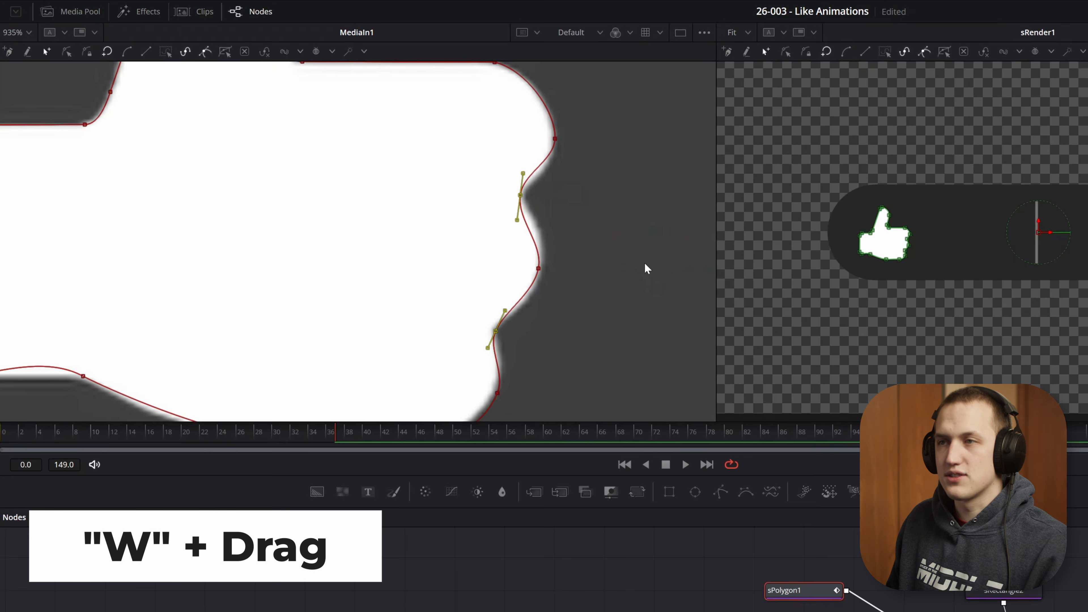
drag(644, 267, 628, 290)
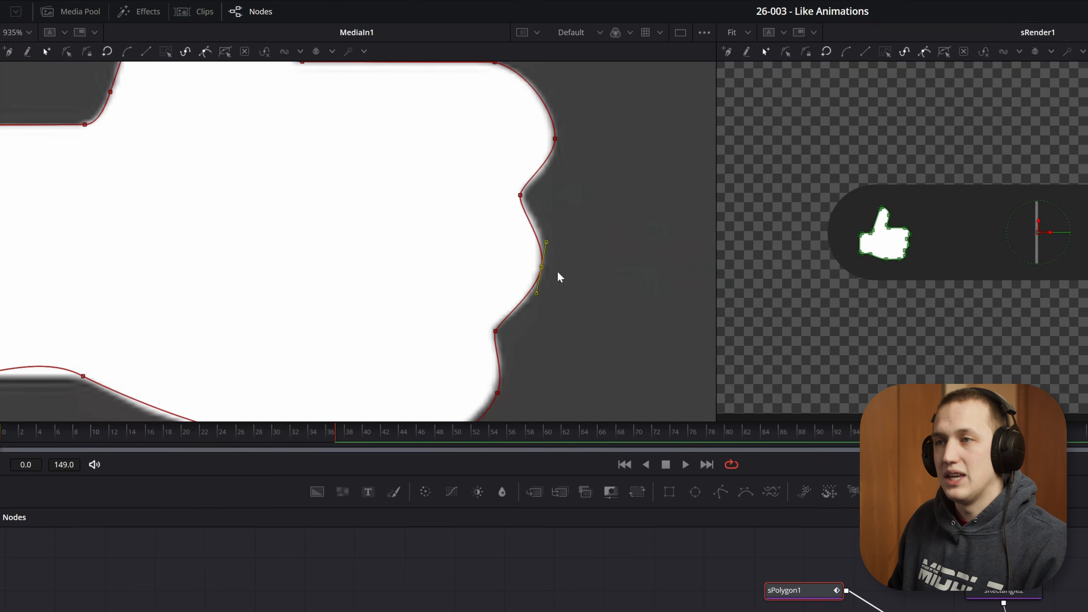
drag(582, 112, 539, 293)
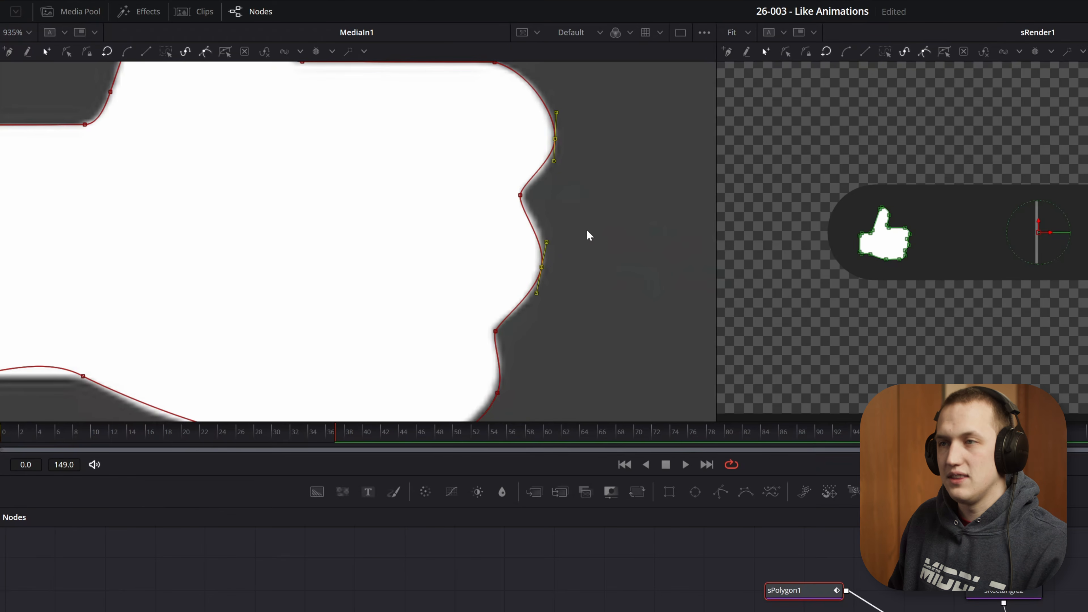
drag(588, 231, 631, 217)
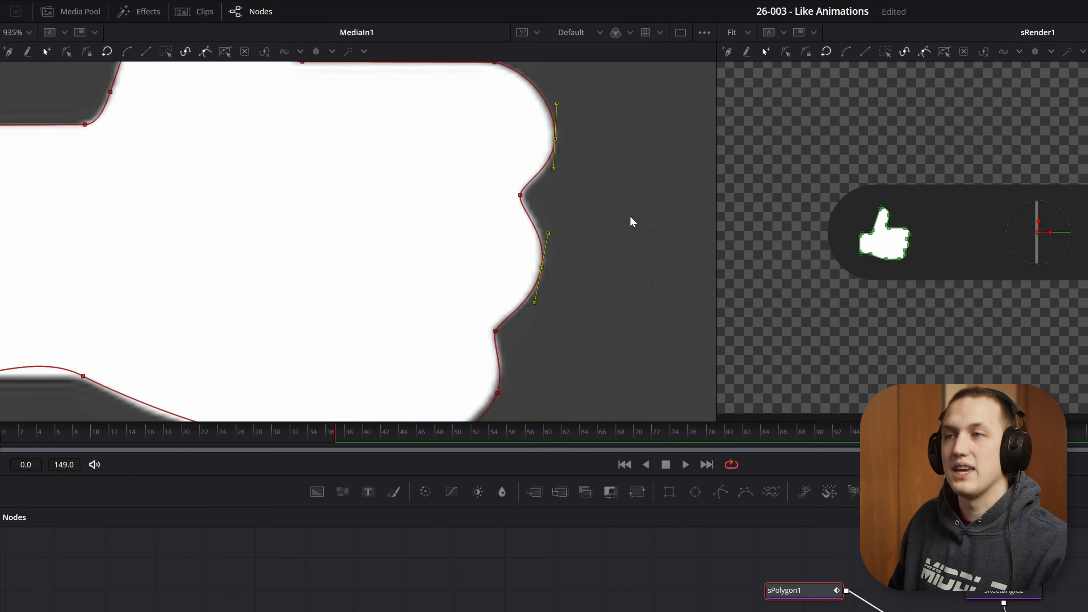
drag(555, 298, 624, 185)
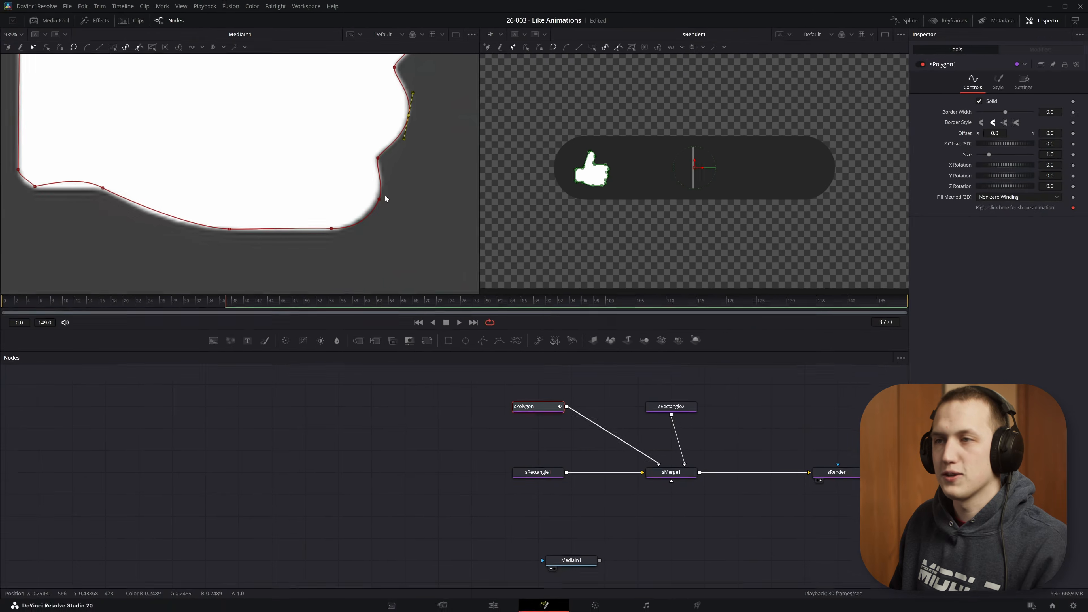
- Remove the sPolygon1 polyline animation from the thumb shape
key(ctrl+f)
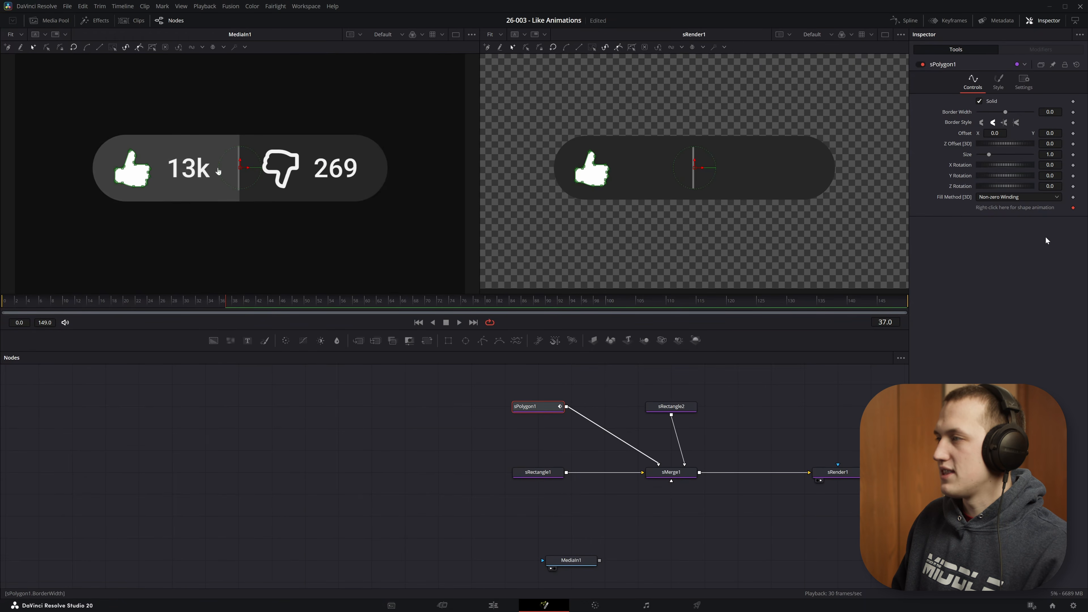
right_click(1005, 207)
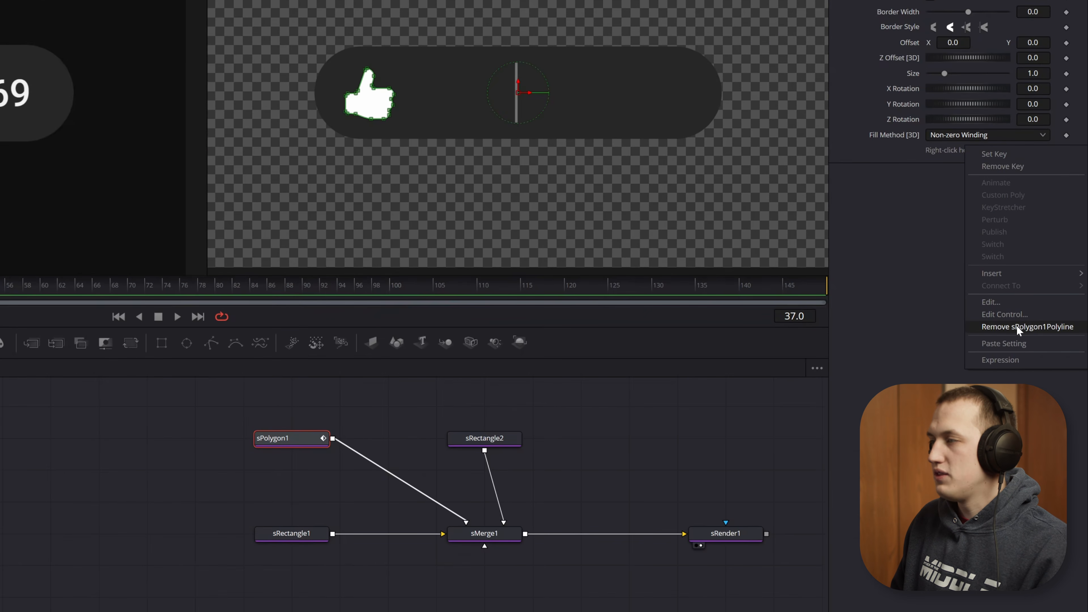
click(1017, 326)
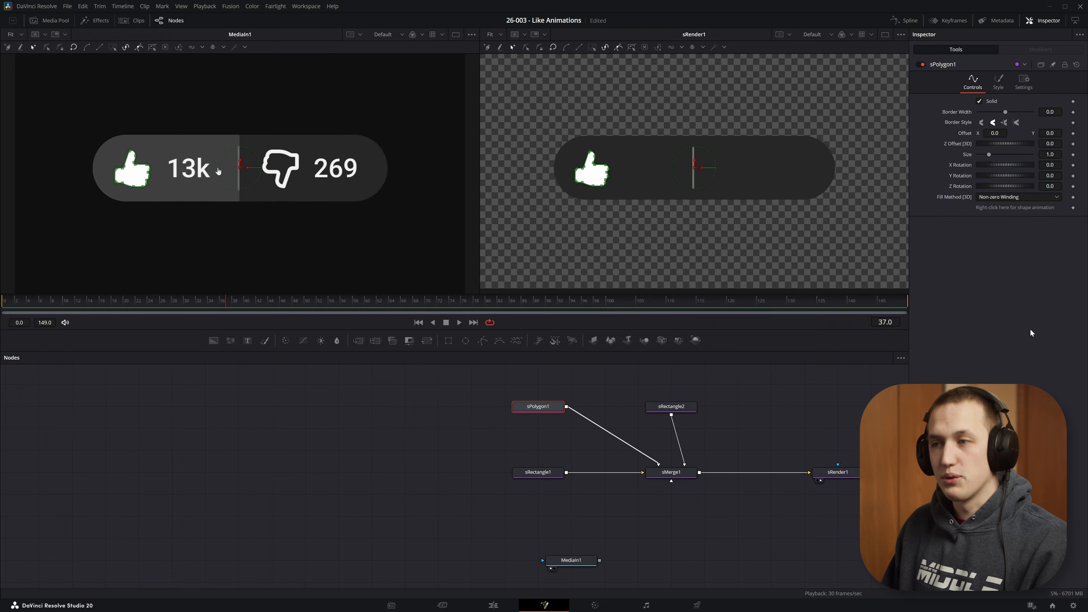
- Rename the polygon node to like_Solid
click(549, 400)
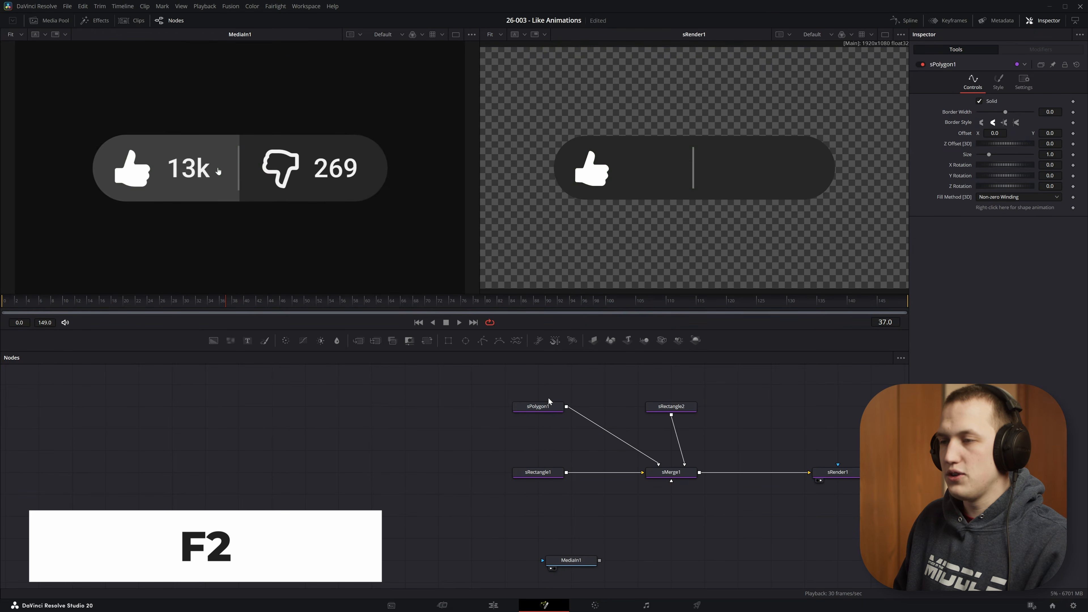
click(546, 406)
key(F2)
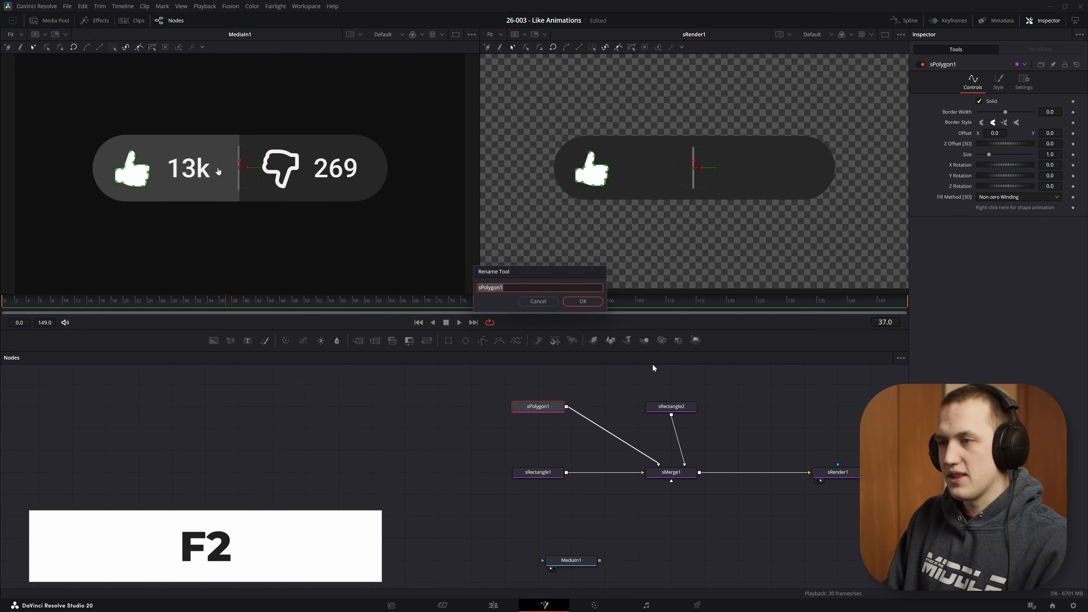
text(like_S)
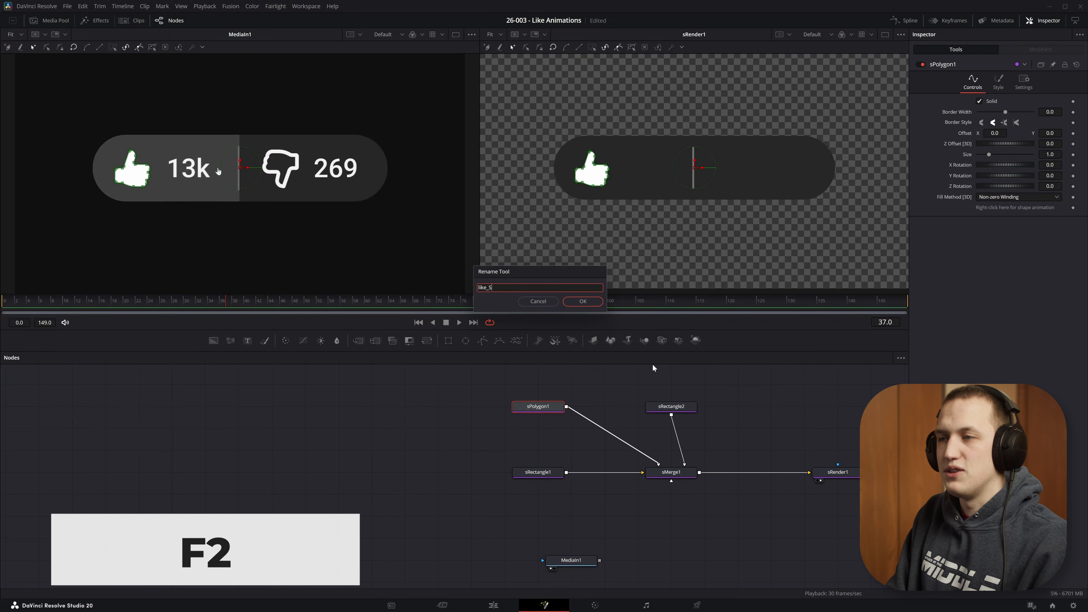
text(olid)
key(Return)
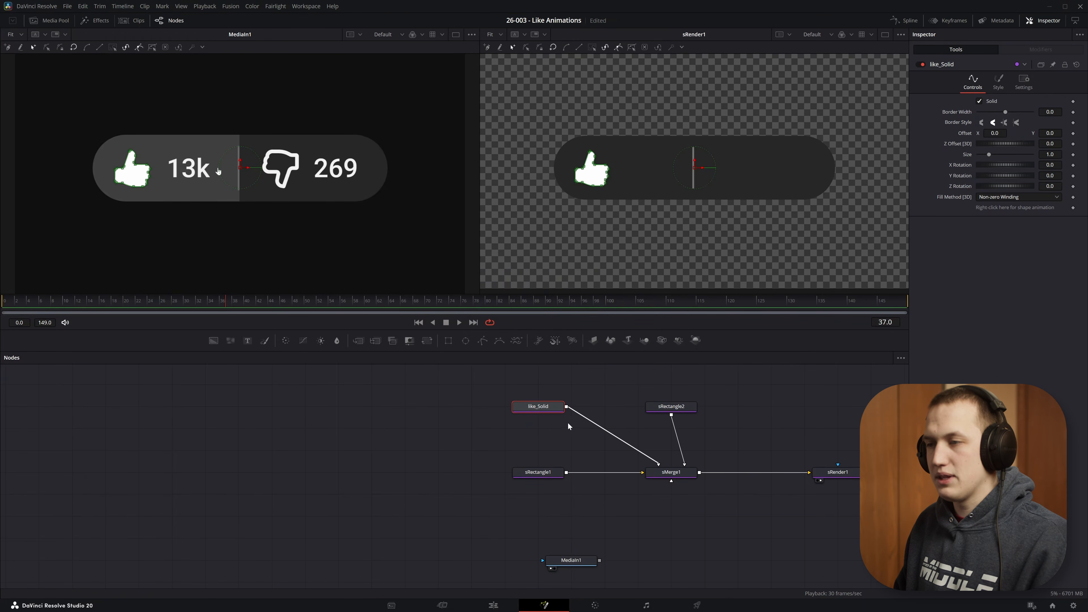
- Copy and paste the like_Solid node and connect the copy into the merge
key(ctrl+c)
key(ctrl+v)
drag(567, 428, 660, 468)
- Rename the copied polygon node to like_Outline
key(F2)
text(like)
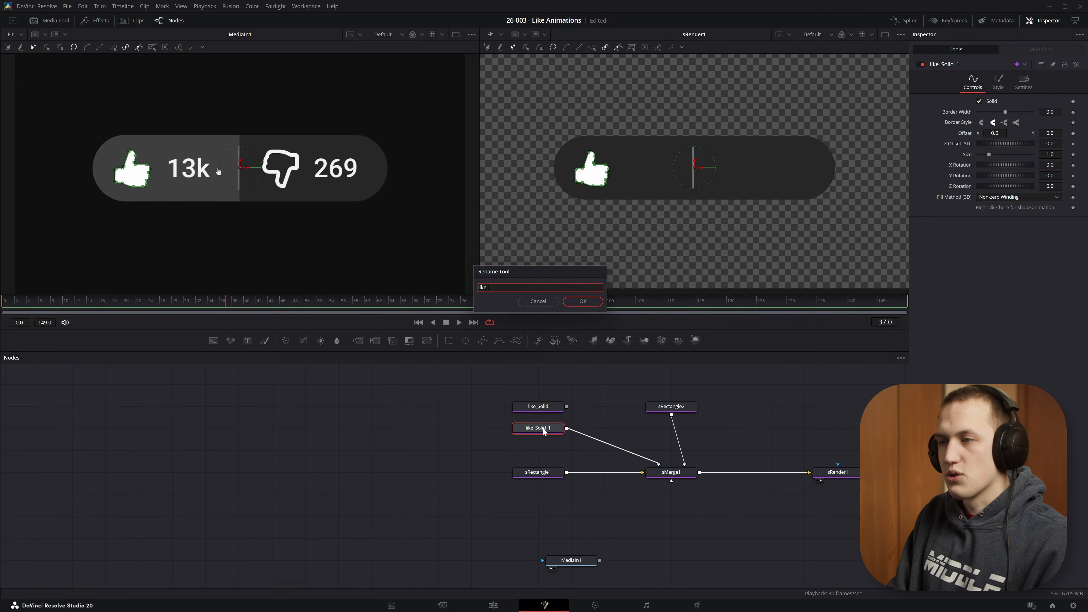
text(_Outline)
key(Return)
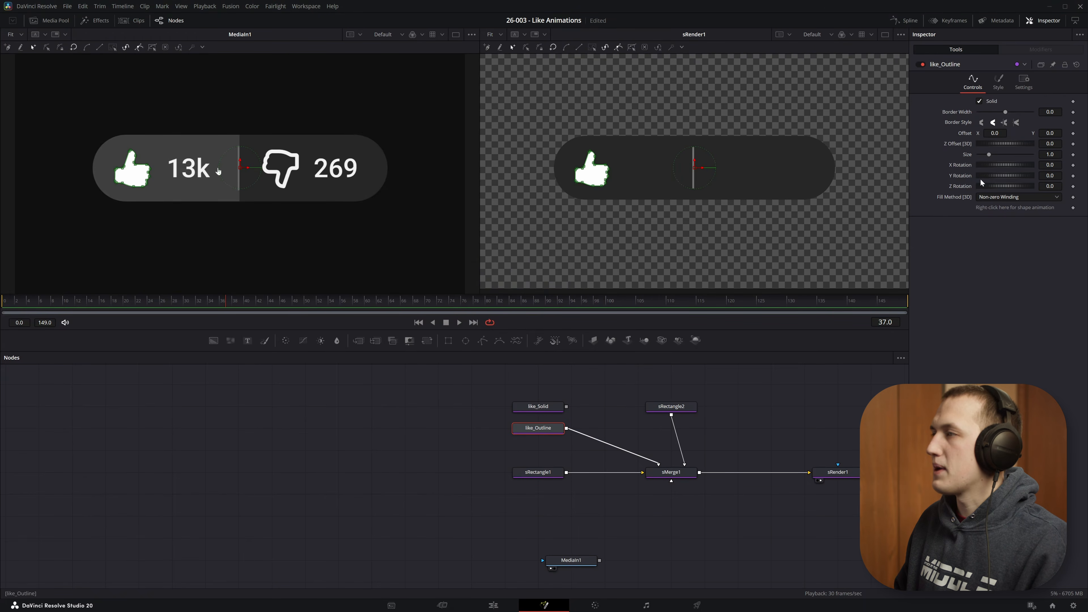
- Turn off Solid on like_Outline and set its border width to about 0.006
click(991, 103)
drag(1006, 112, 1008, 116)
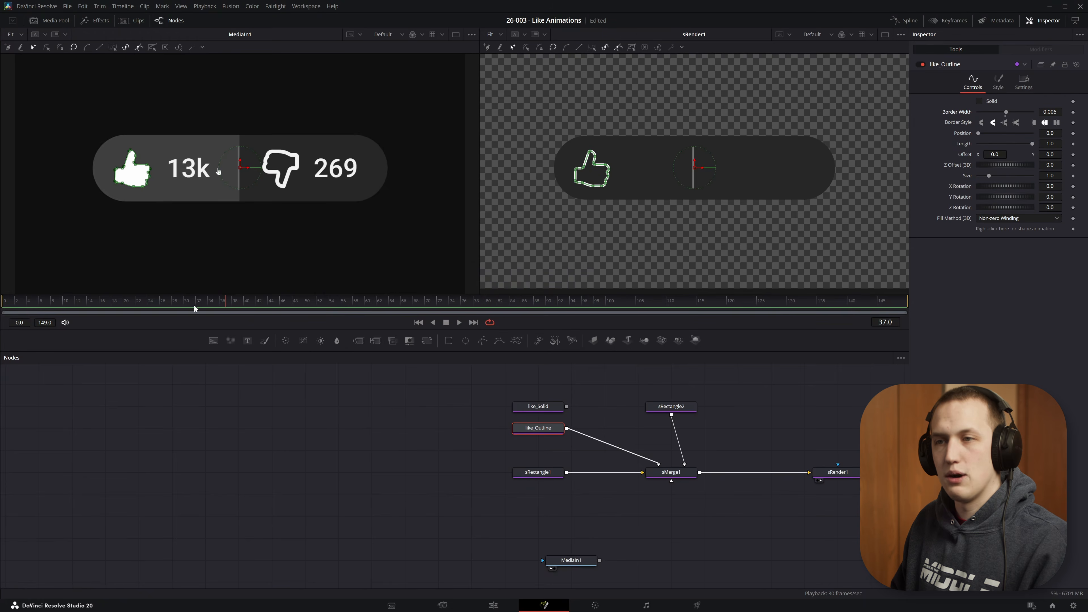
- Connect like_Solid into the merge alongside like_Outline
drag(229, 304, 297, 301)
scroll(122, 157, up, 5)
scroll(121, 158, up, 5)
drag(567, 407, 660, 465)
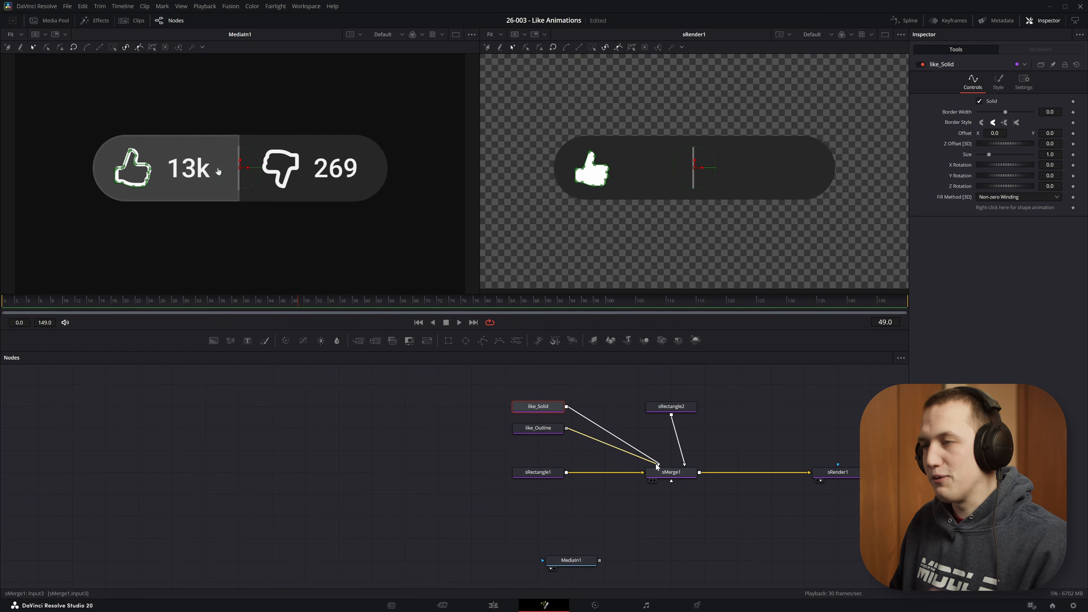
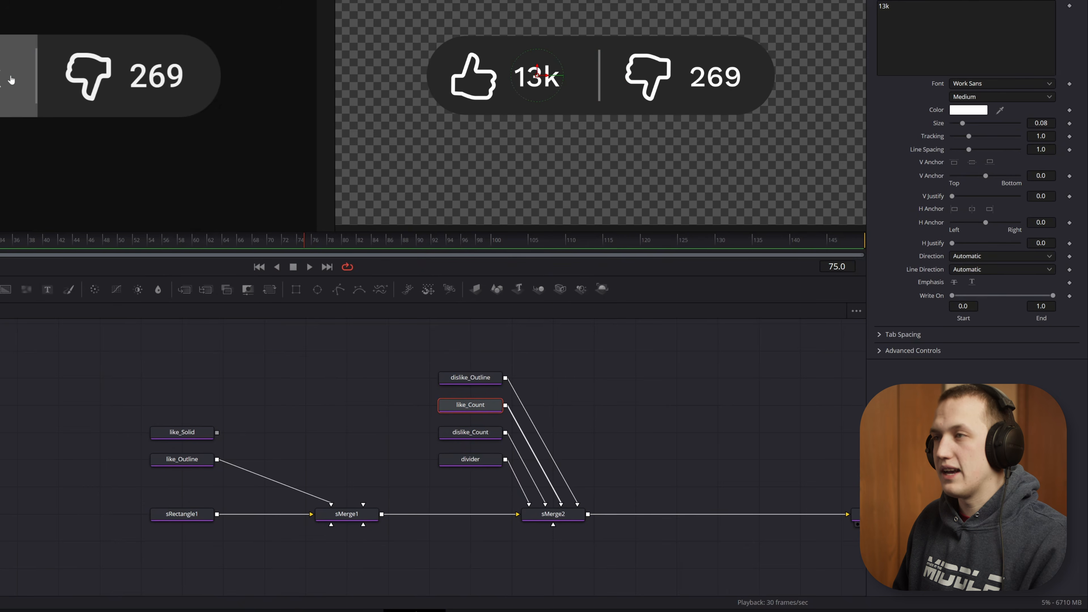
- Inspect the like_Count and dislike_Outline nodes in the node graph
click(457, 435)
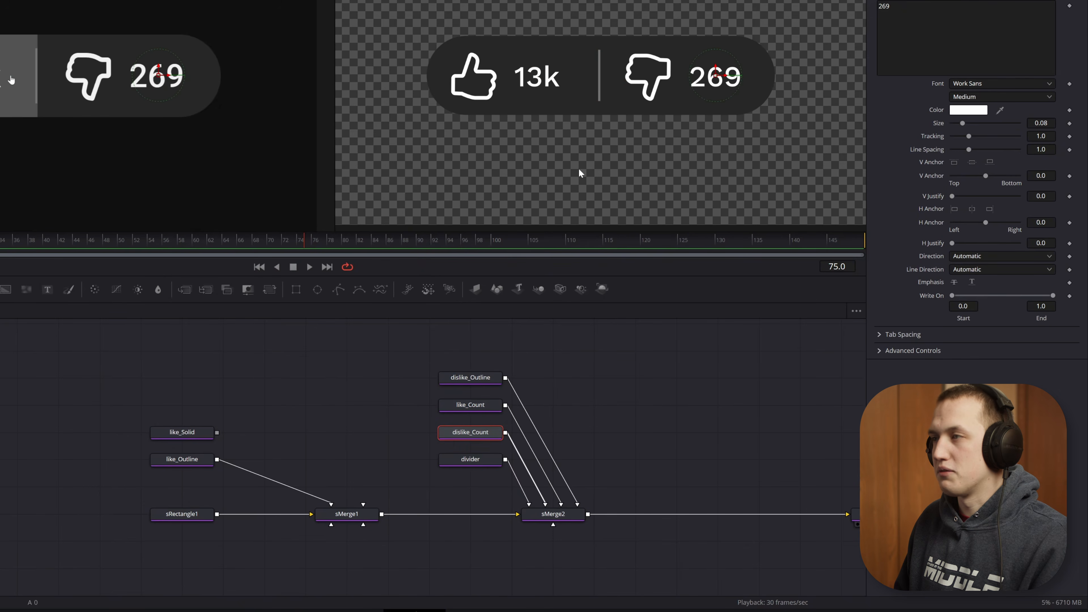
click(471, 380)
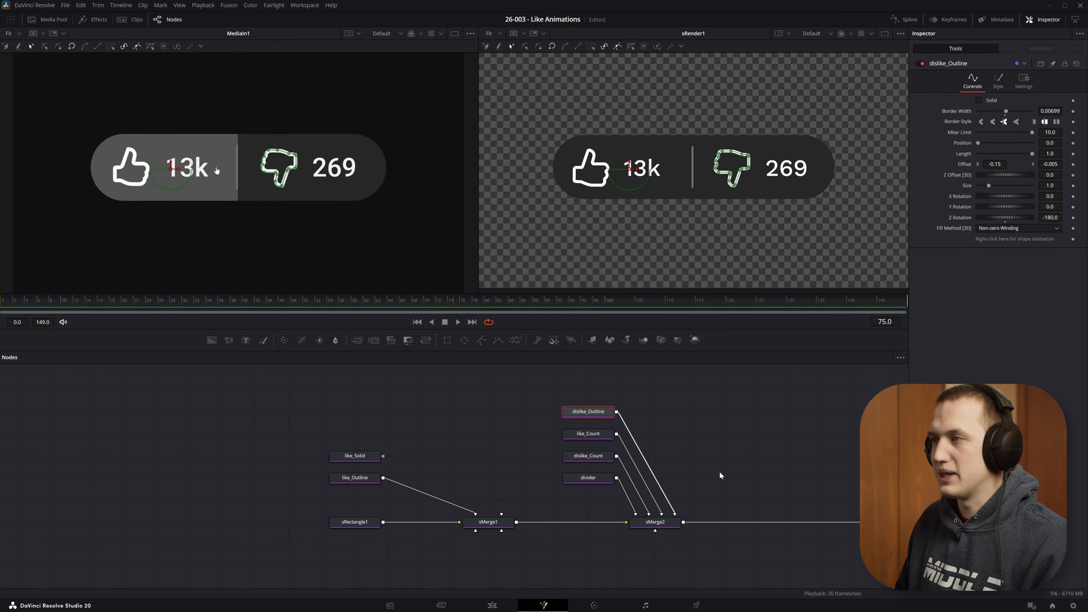
click(366, 504)
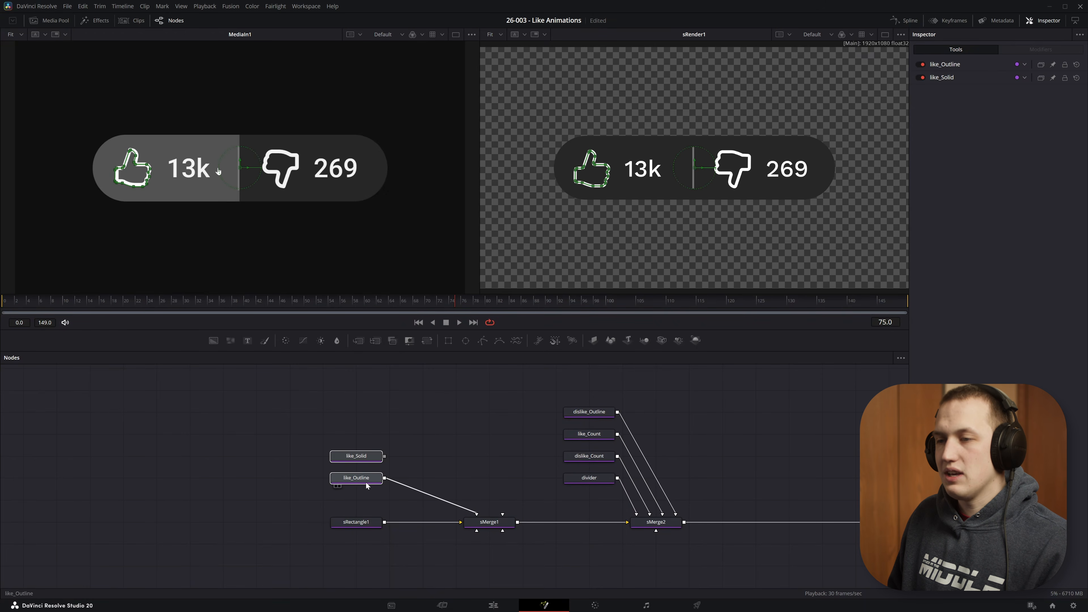
- Move like_Solid and like_Outline aside and insert a new sMerge node after sMerge2
drag(366, 486, 766, 442)
click(660, 522)
key(shift+space)
text(smerge)
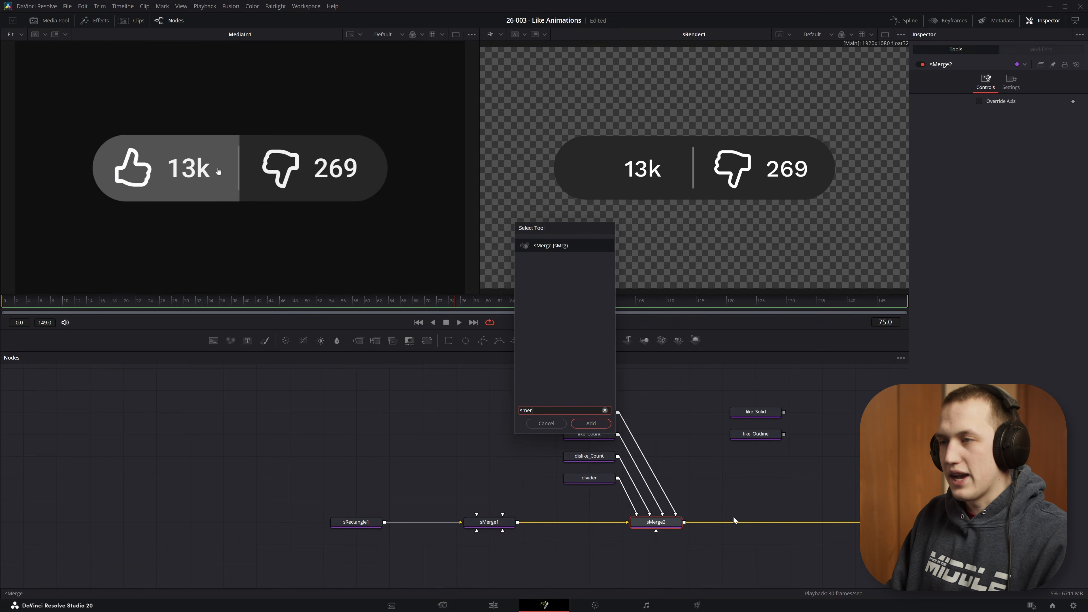
key(Return)
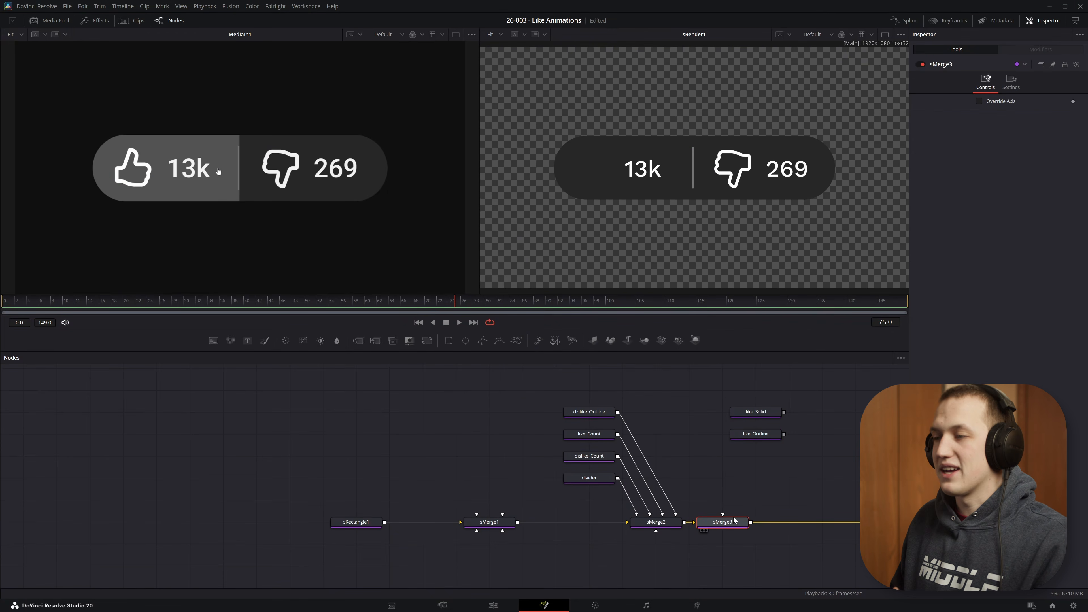
drag(725, 521, 759, 521)
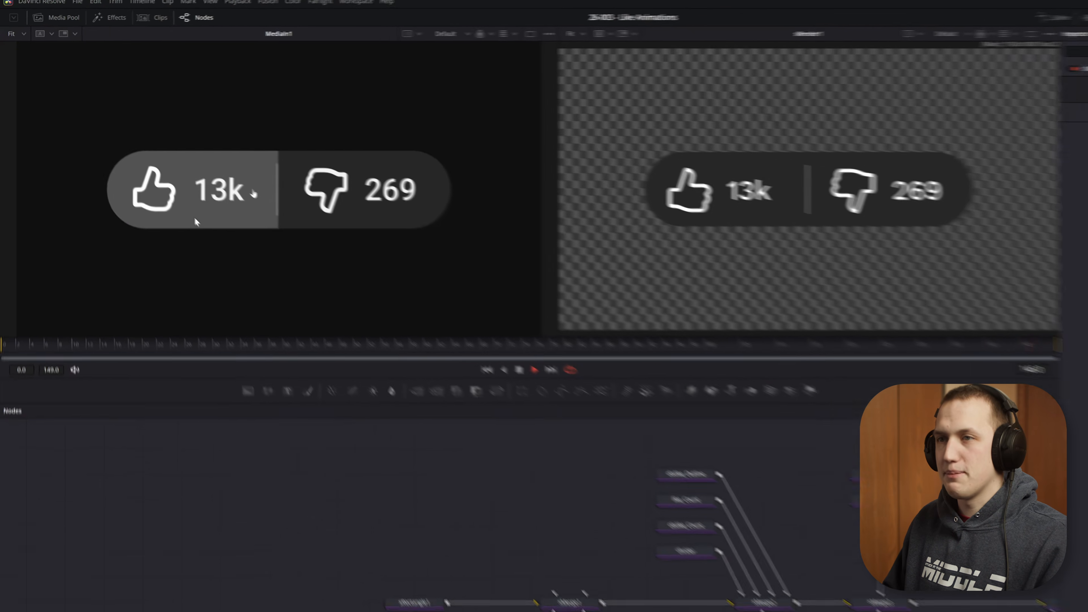
- Add an sRectangle shape with X Offset 0.5 and width and height set to 1.0
key(shift+space)
text(srensrec)
key(Return)
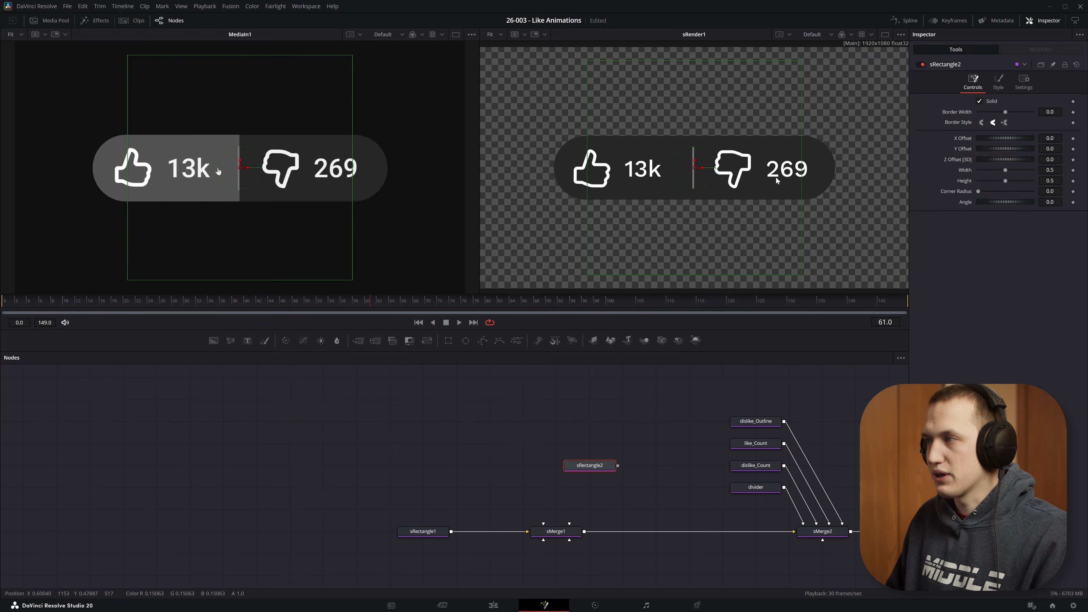
double_click(1050, 138)
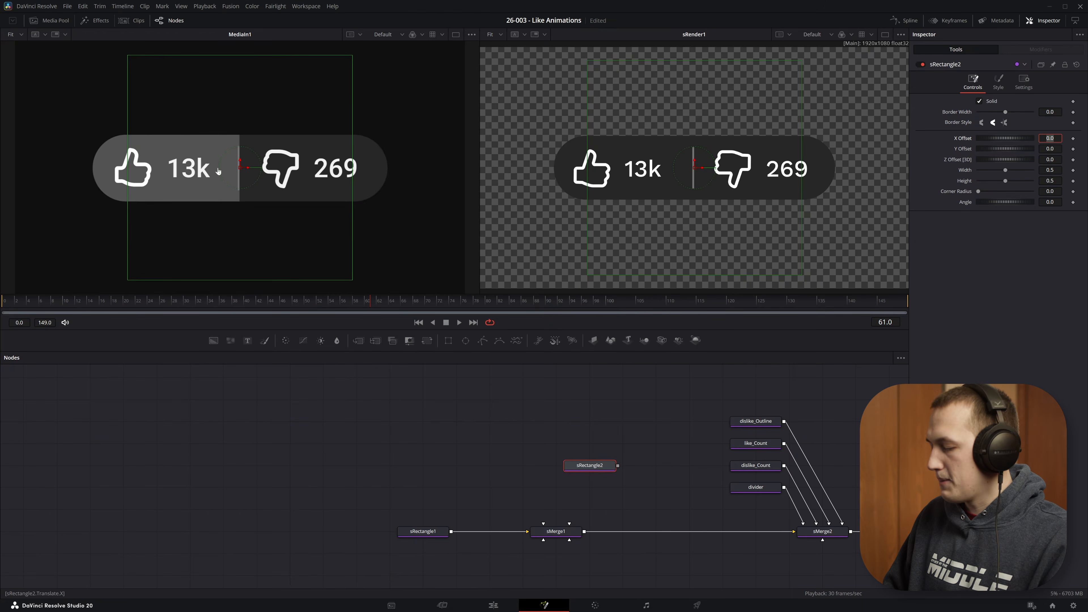
key(Return)
scroll(823, 150, down, 2)
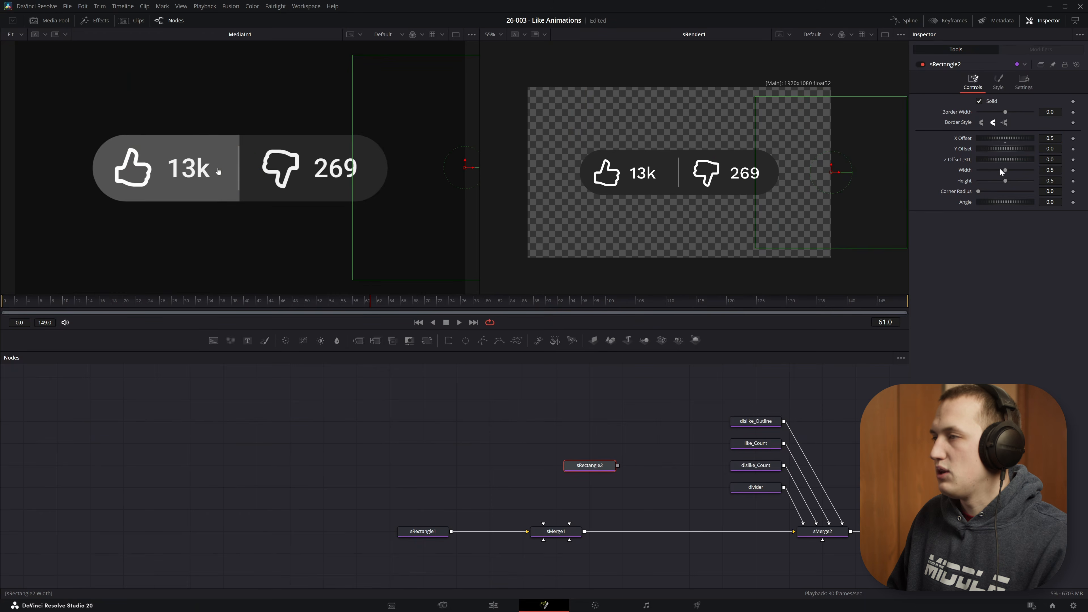
drag(1001, 172, 1058, 181)
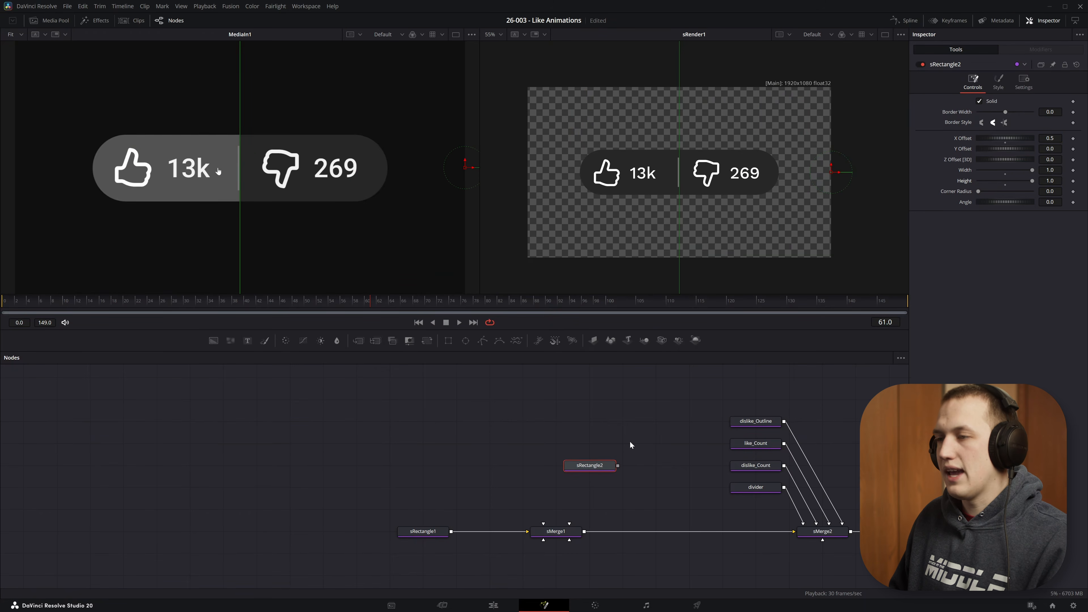
drag(596, 466, 690, 142)
scroll(709, 141, down, 2)
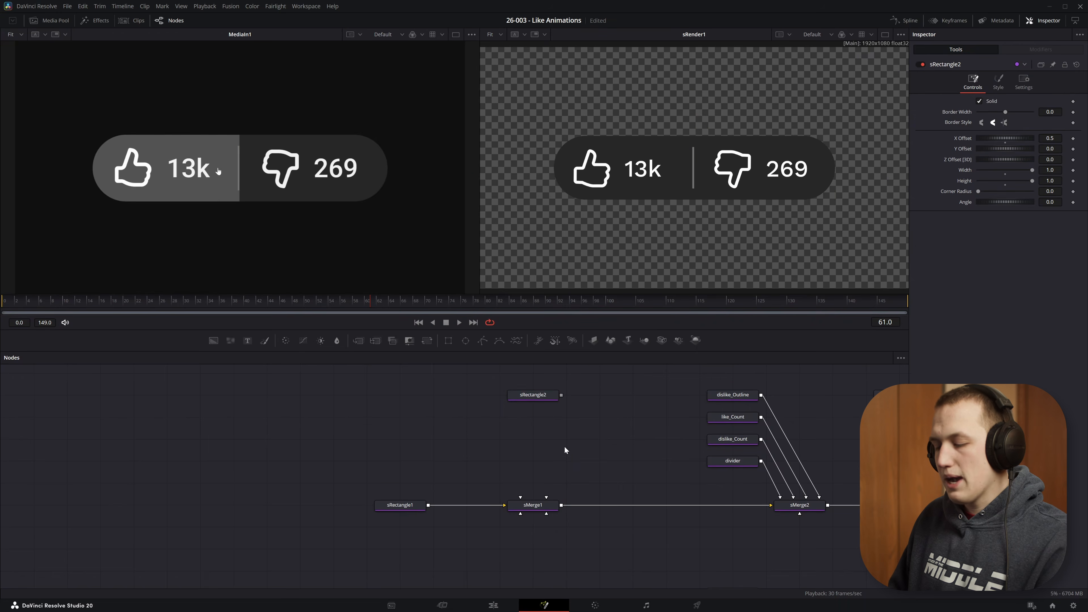
- Add an sBoolean node and connect sRectangle1 into it
key(shift+space)
text(sbool)
key(Return)
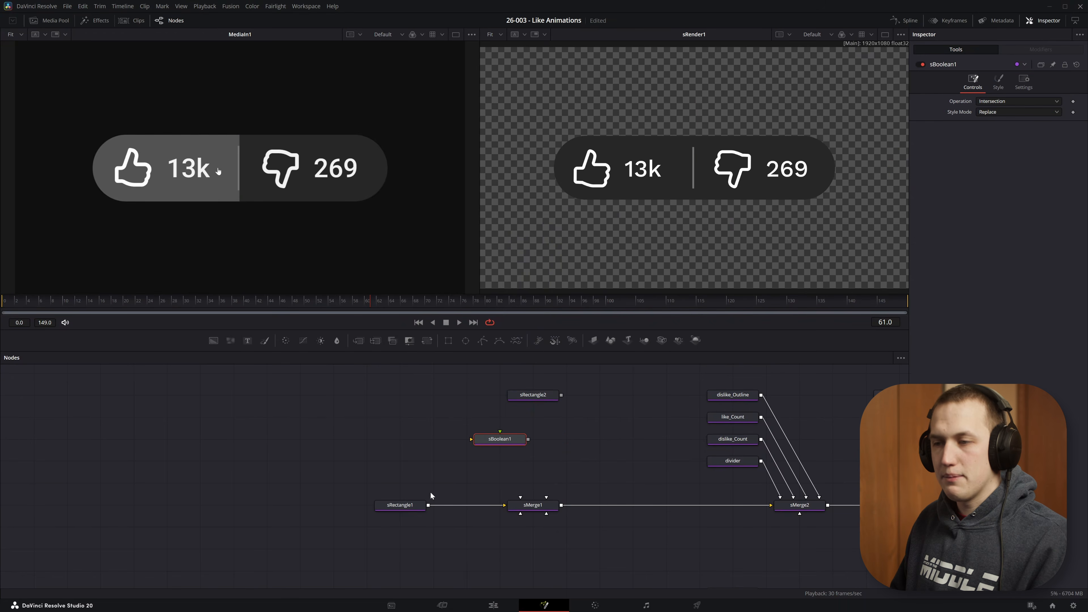
drag(428, 505, 600, 439)
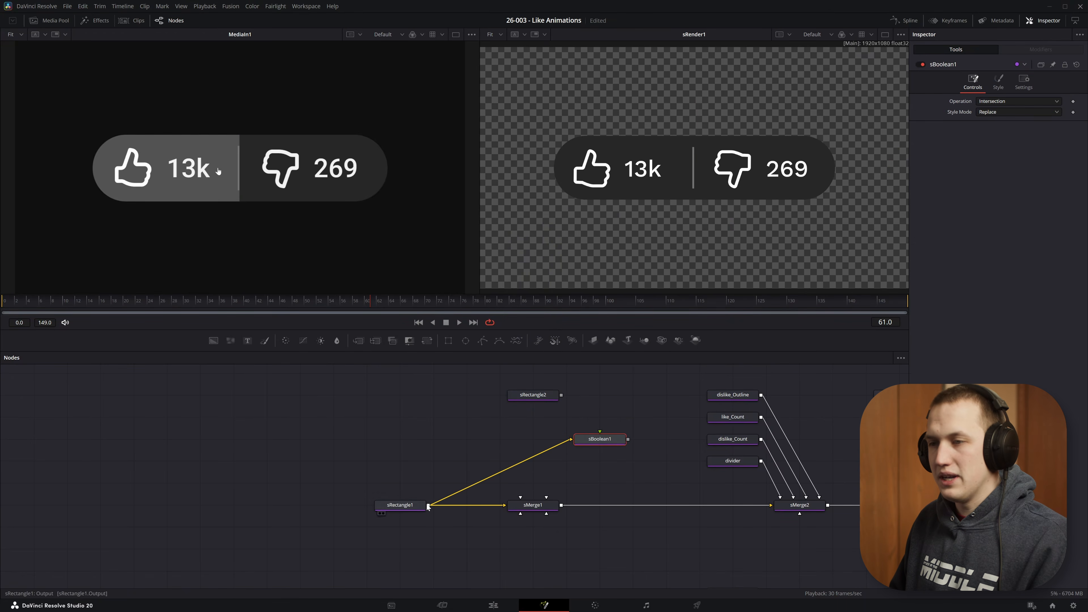
- Rename sRectangle1 to pill_shape
click(415, 506)
key(F2)
text(pl)
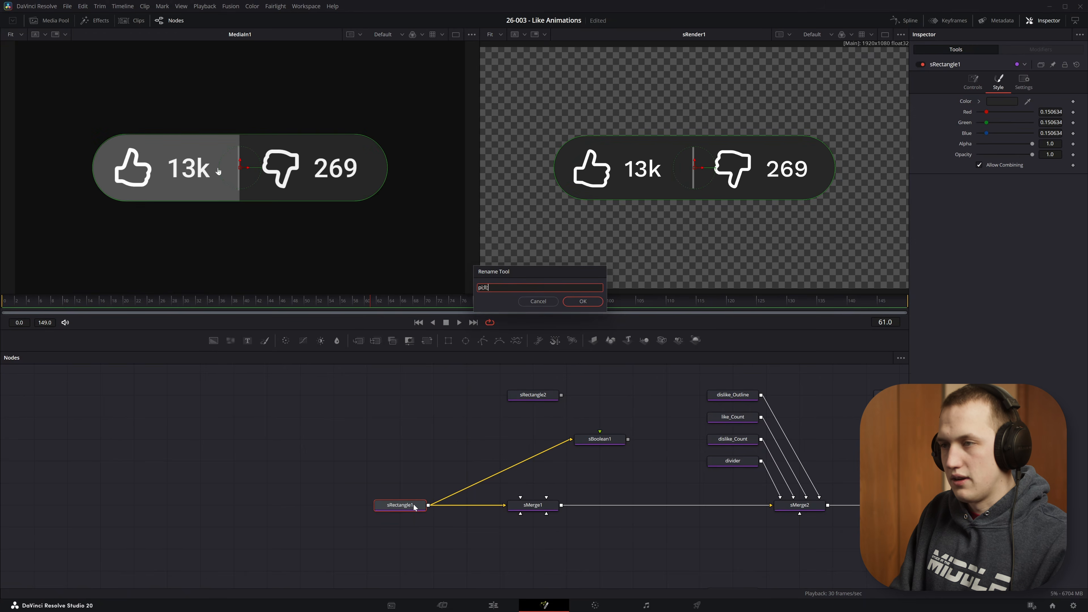
text(ll_shape)
key(Return)
- Rename sRectangle2 to pill_Mask
click(552, 395)
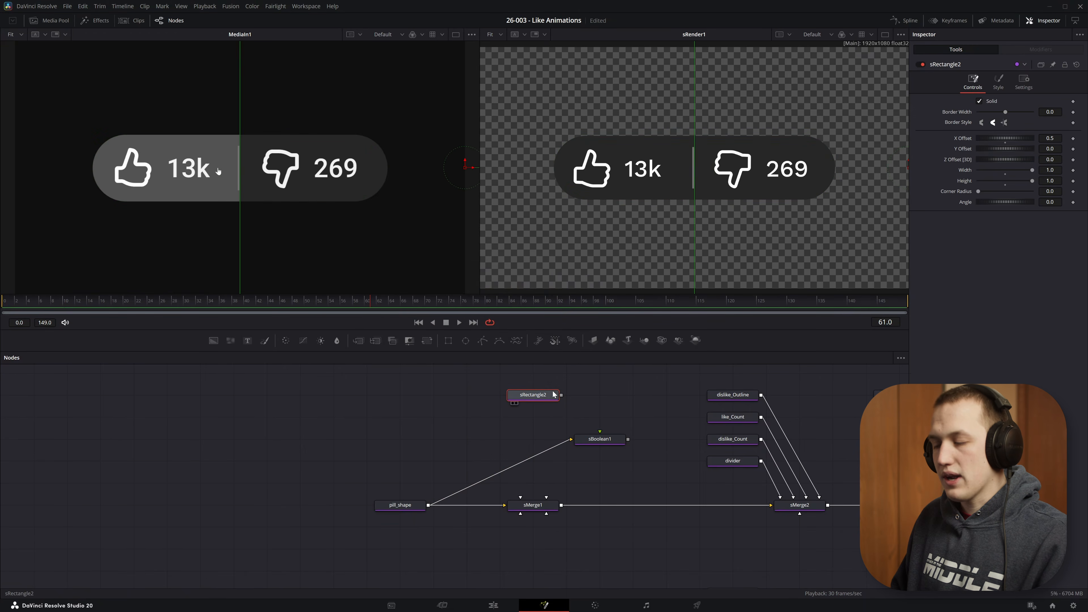
key(F2)
text(pl)
text(ll_)
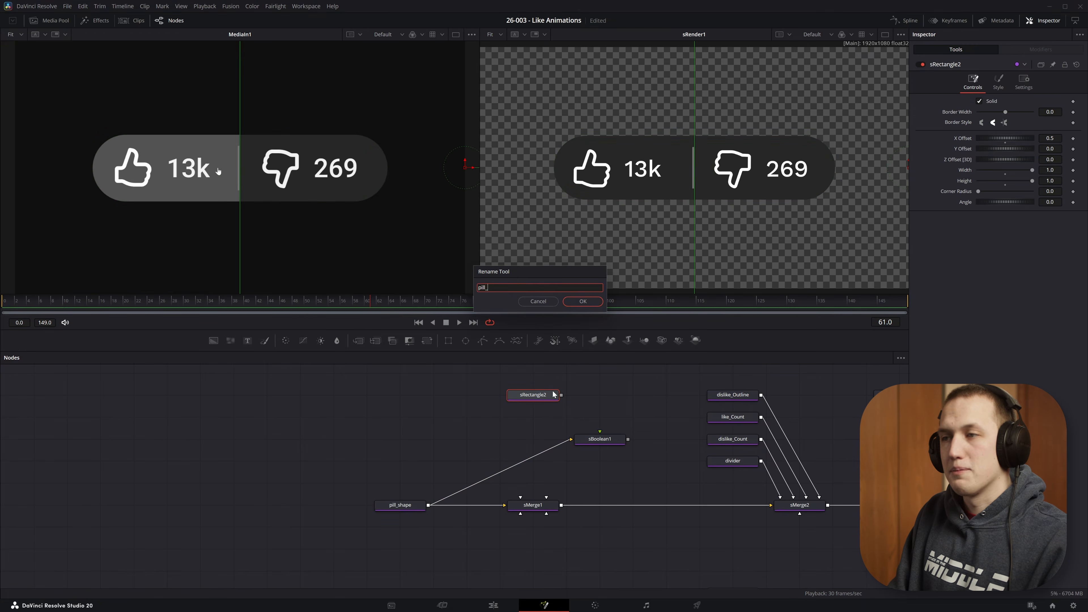
text(Mask)
key(Return)
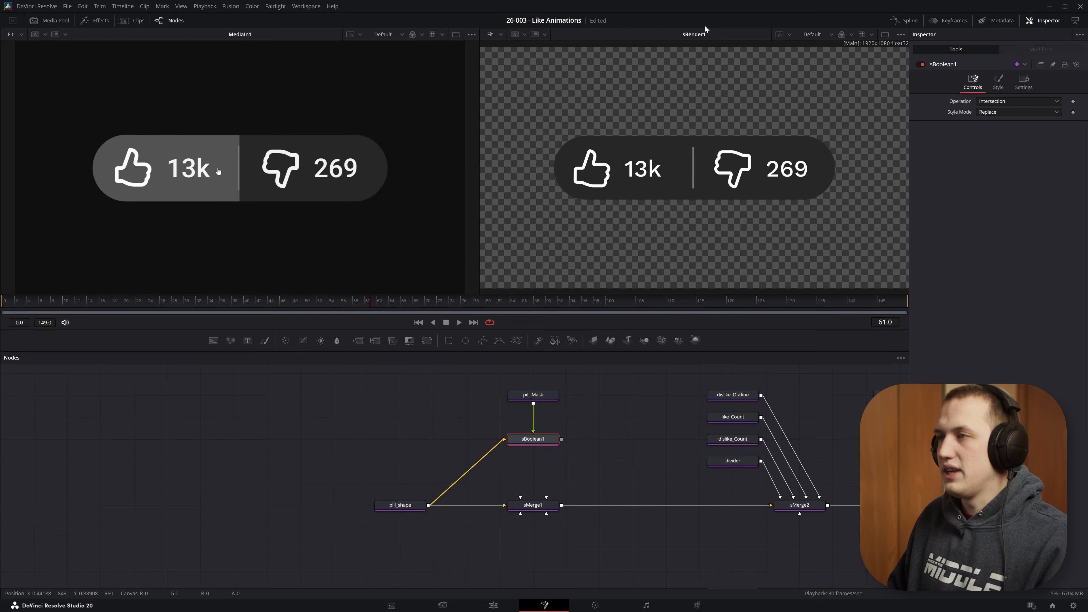
- Preview the boolean result and set its operation to Subtract
key(2)
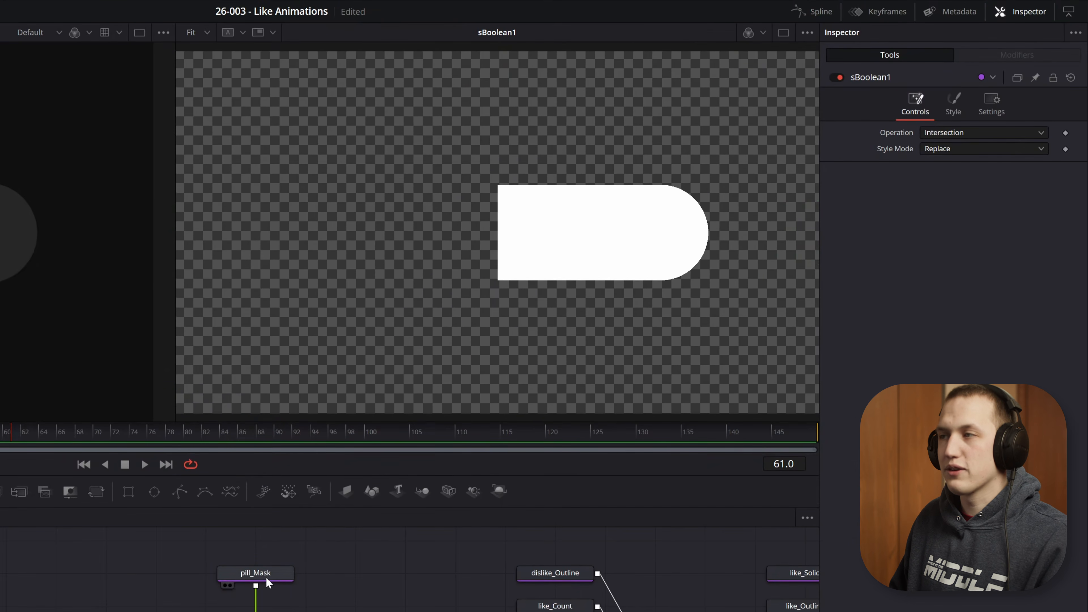
click(255, 573)
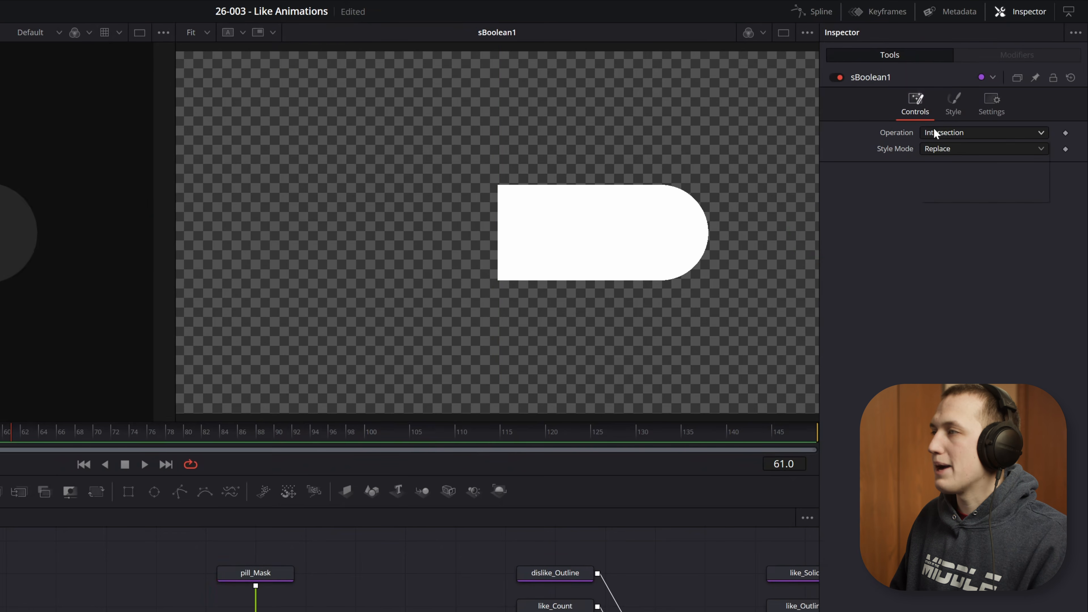
click(935, 130)
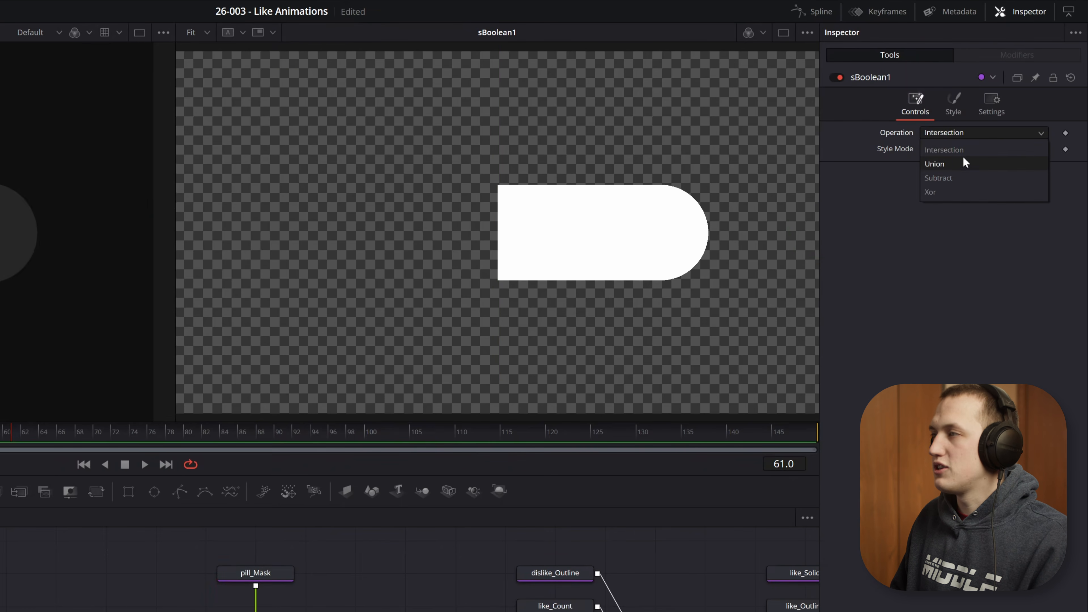
click(938, 178)
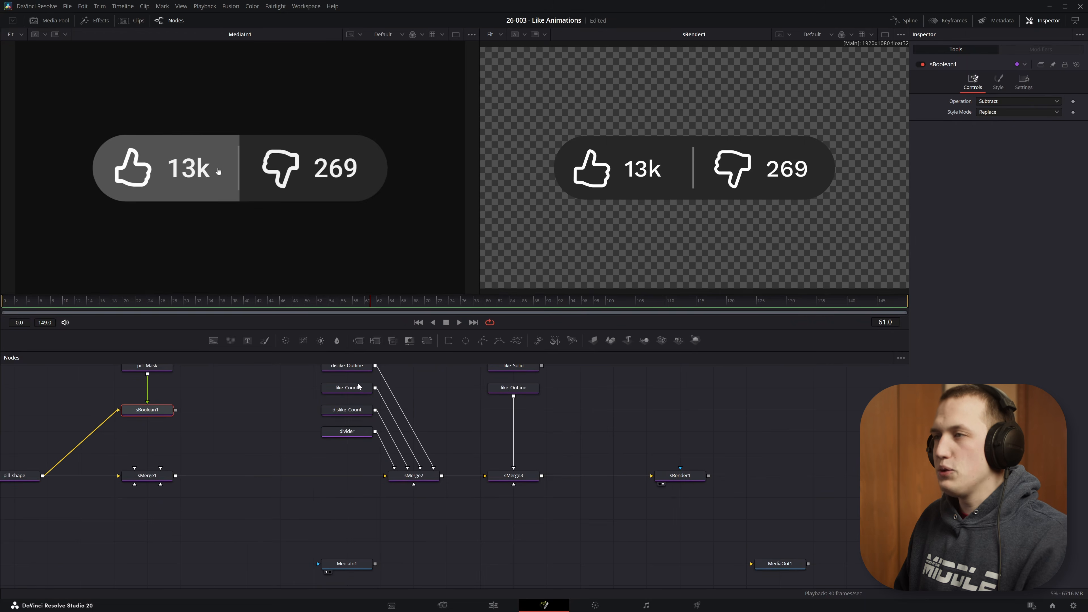
- Connect the sBoolean into sMerge1 and insert an sChangeStyle node after it
drag(539, 439, 524, 499)
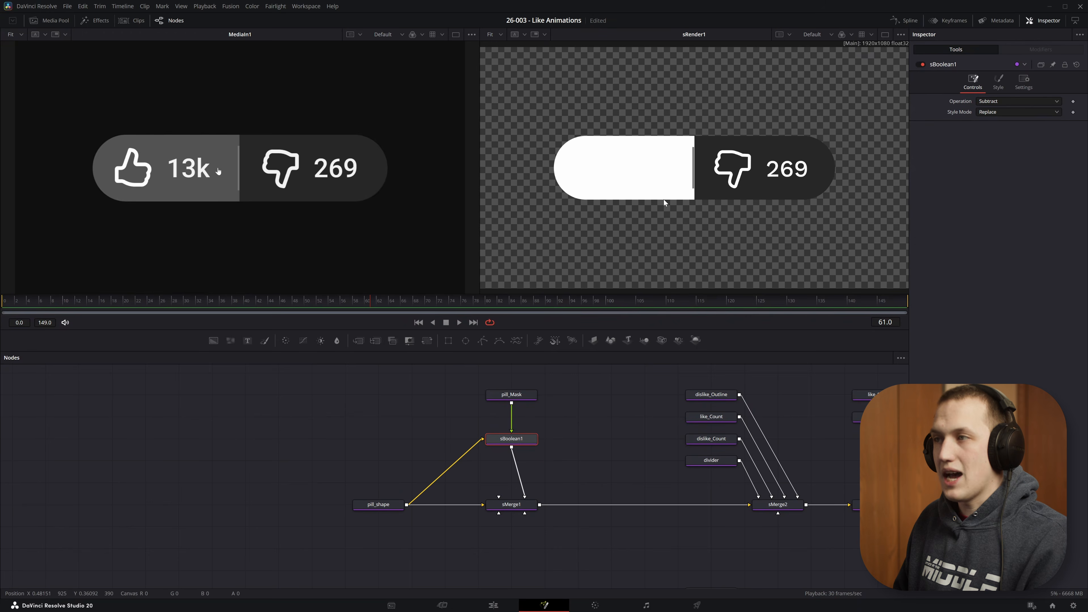
key(shift+space)
text(sboo)
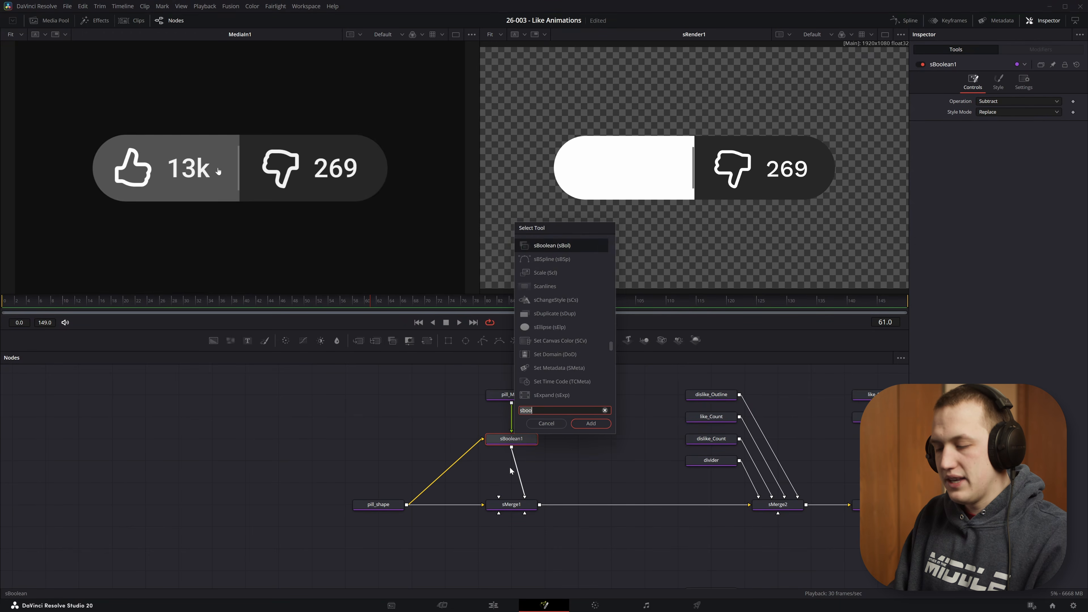
text(schang)
key(Return)
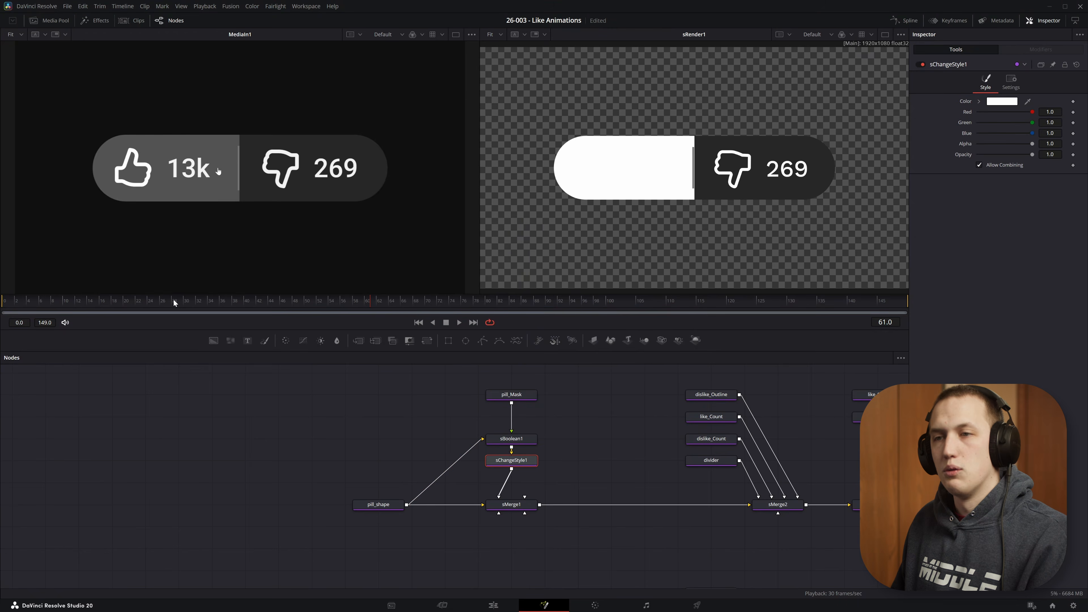
- Sample the grey hover colour from the reference at frame 24 into the change style's color
drag(179, 305, 148, 300)
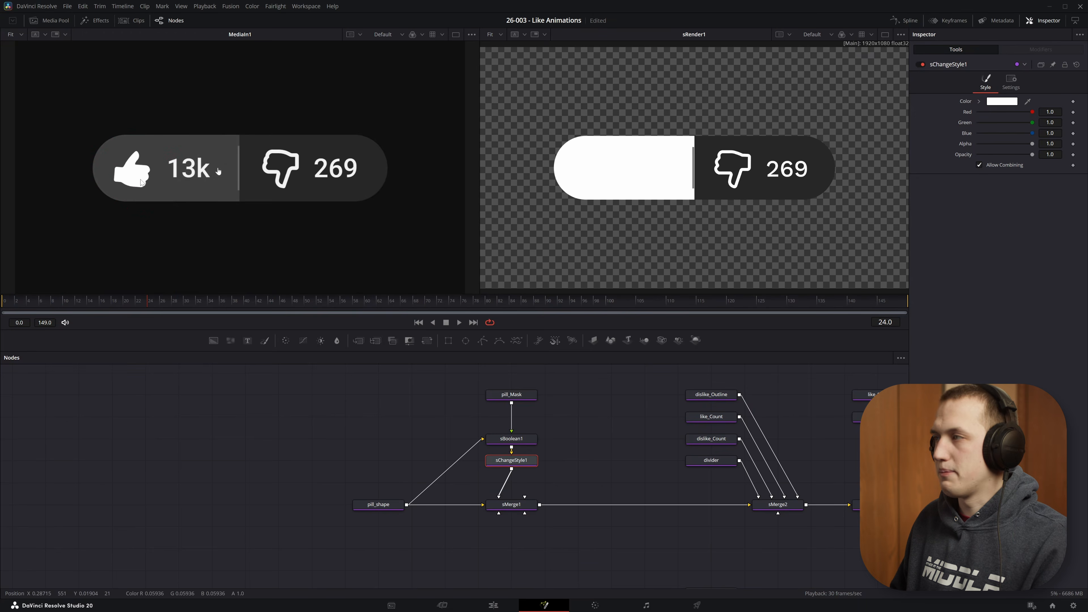
drag(1027, 105, 250, 151)
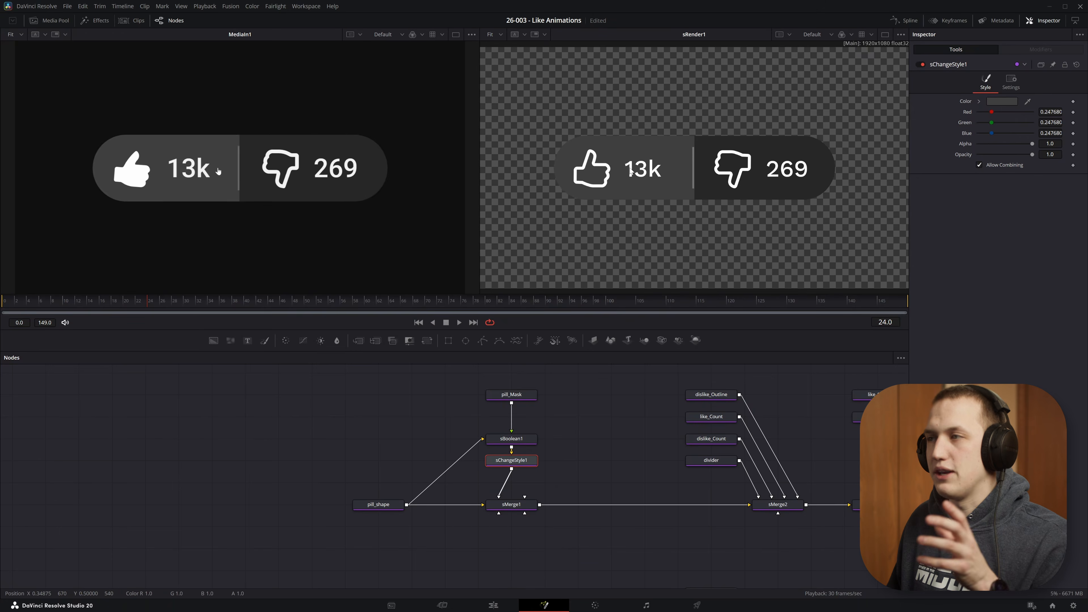
scroll(696, 149, up, 10)
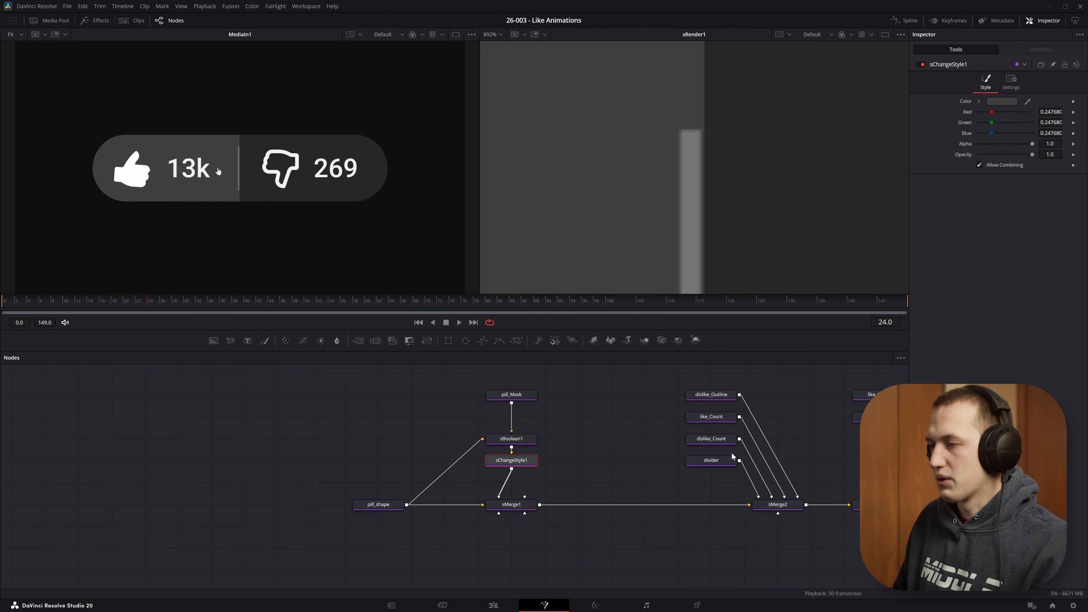
- Nudge the divider's X Offset to about -0.0021
click(720, 458)
click(976, 85)
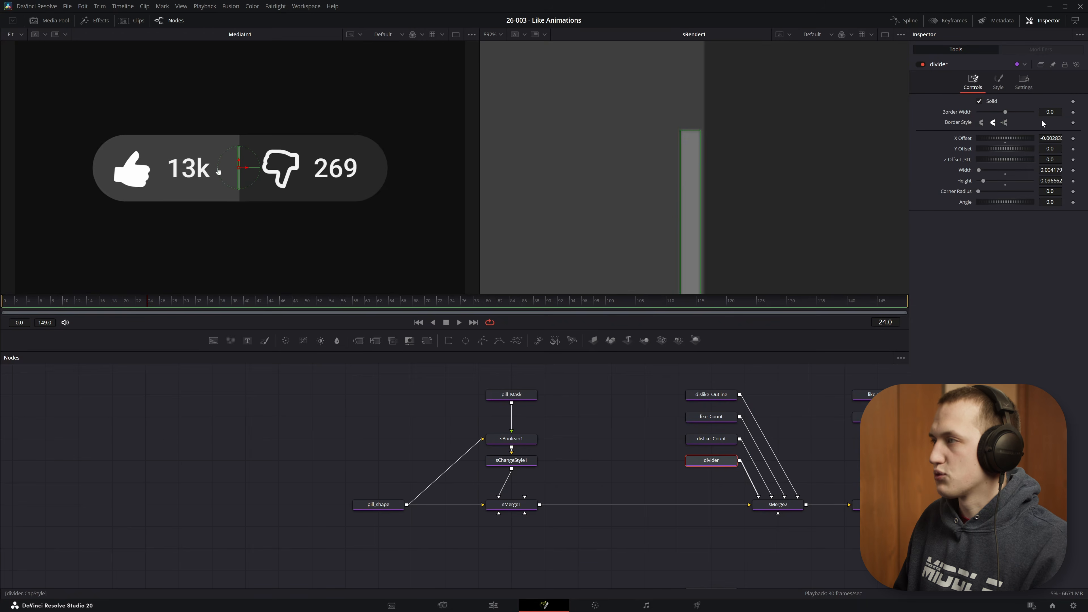
drag(1005, 139, 1008, 138)
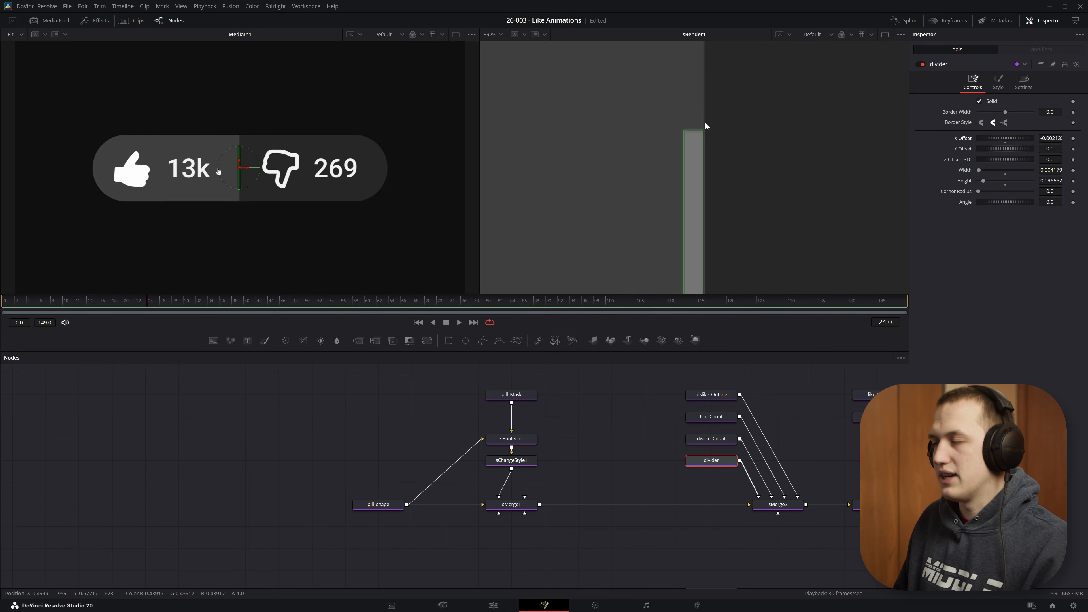
key(ctrl+f)
- Rename sChangeStyle1 to hover_State
click(531, 461)
key(F2)
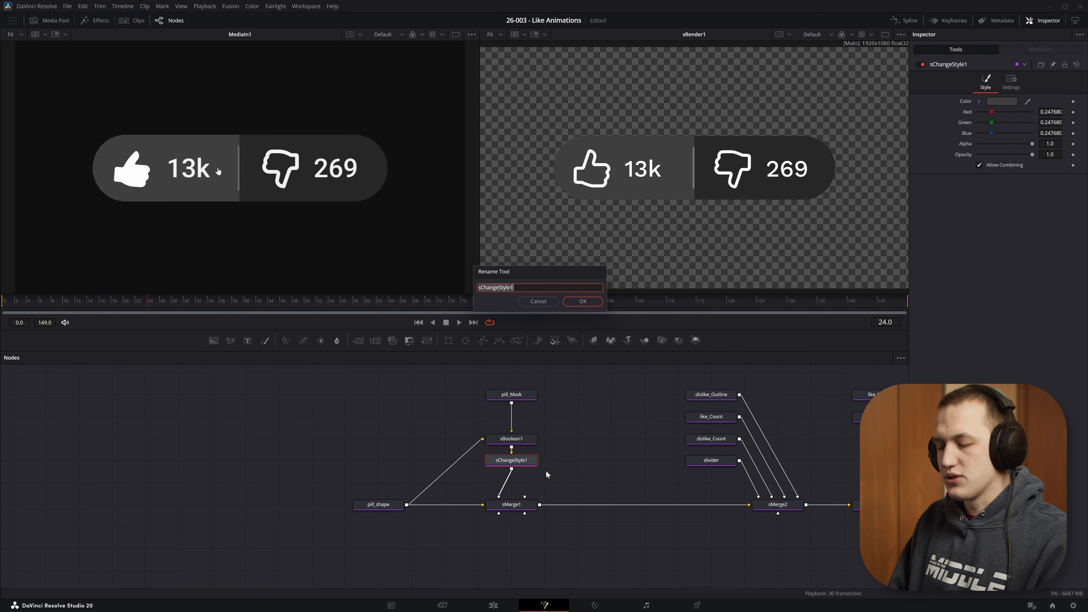
text(hover_S)
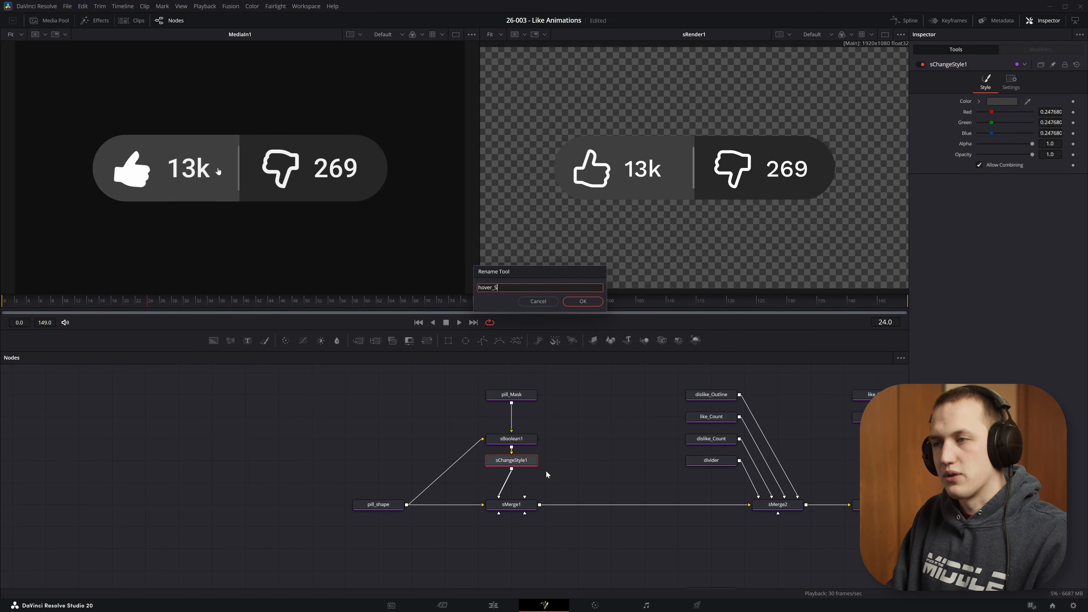
text(tate)
key(Return)
- Duplicate hover_State as hover_Flash and wire it from the boolean into sMerge1
key(ctrl+c)
key(ctrl+v)
key(F2)
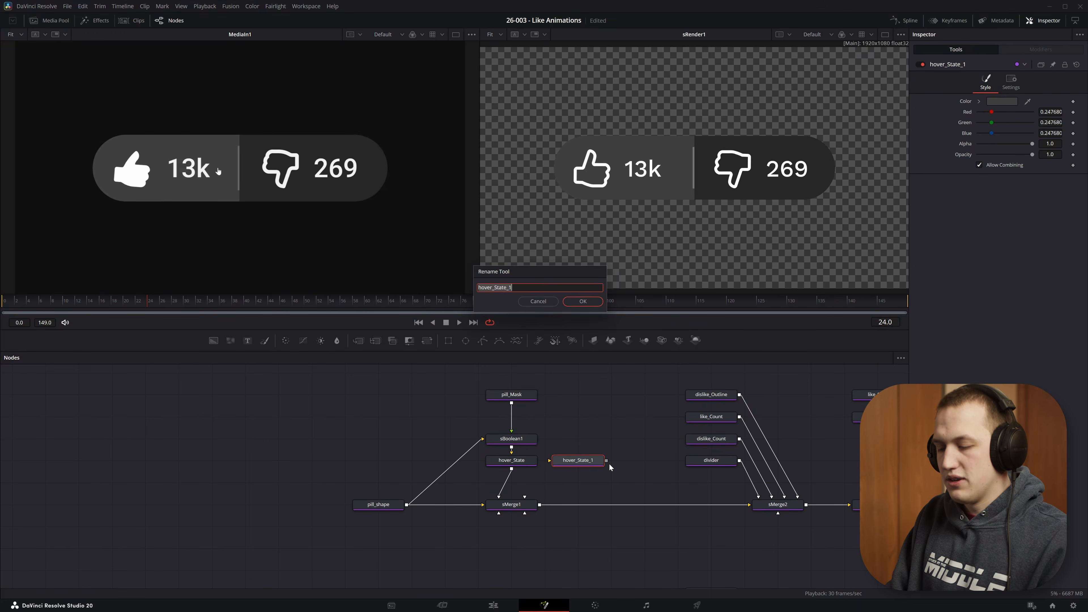
text(hover_Flash)
key(Return)
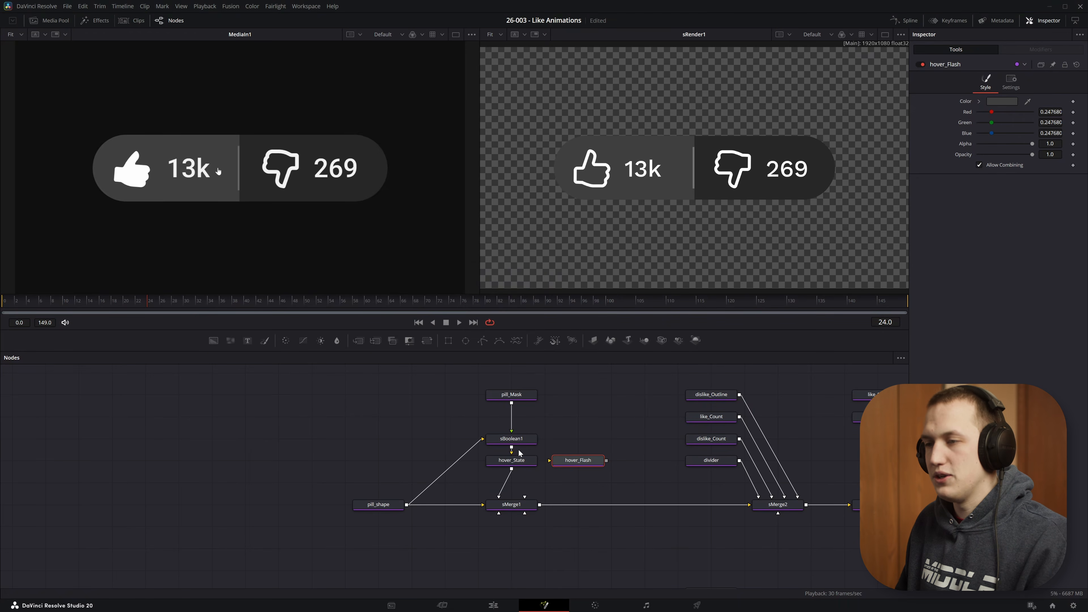
drag(521, 449, 524, 498)
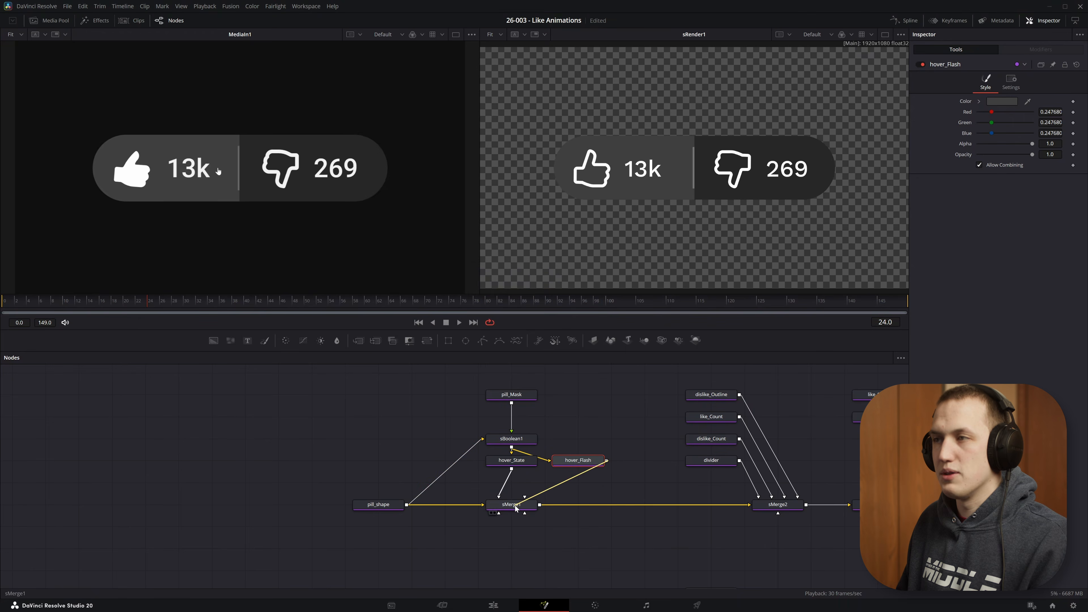
drag(126, 301, 5, 301)
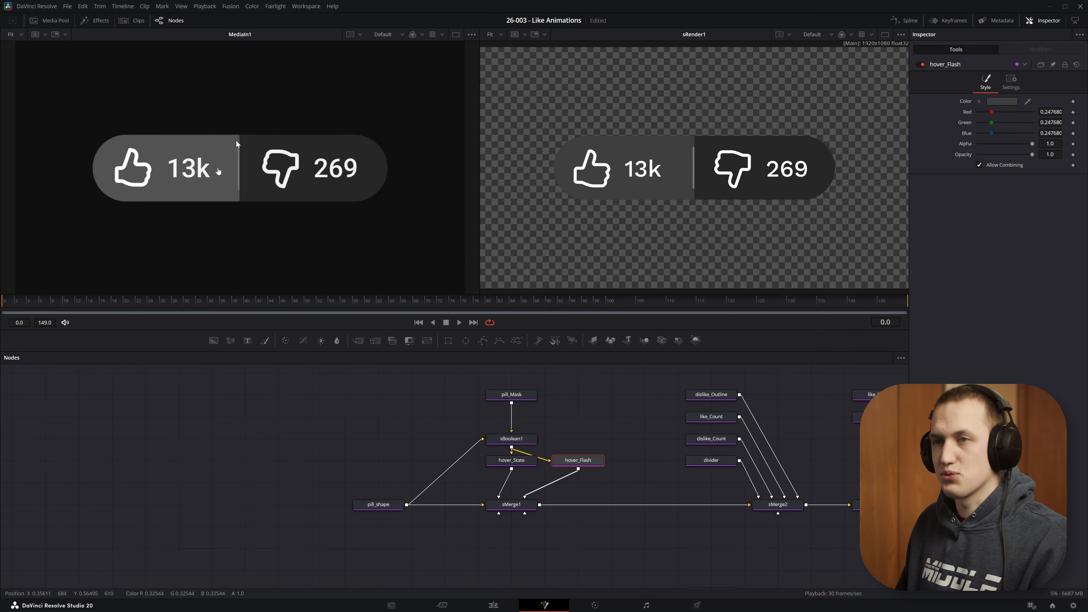
- Sample the lighter grey from the reference into hover_Flash's style colour
drag(1028, 101, 214, 141)
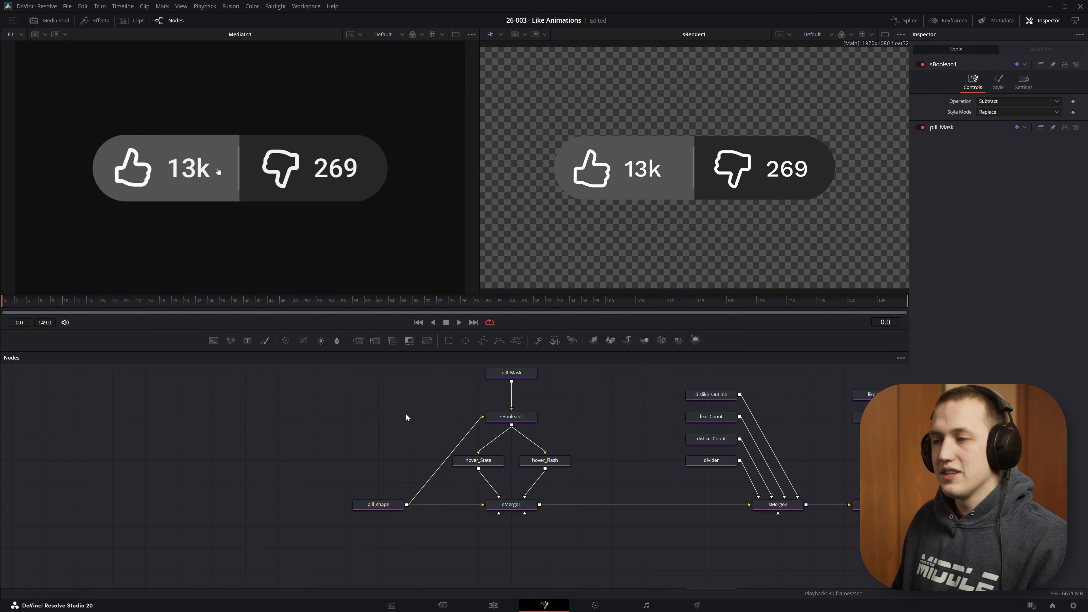
click(545, 461)
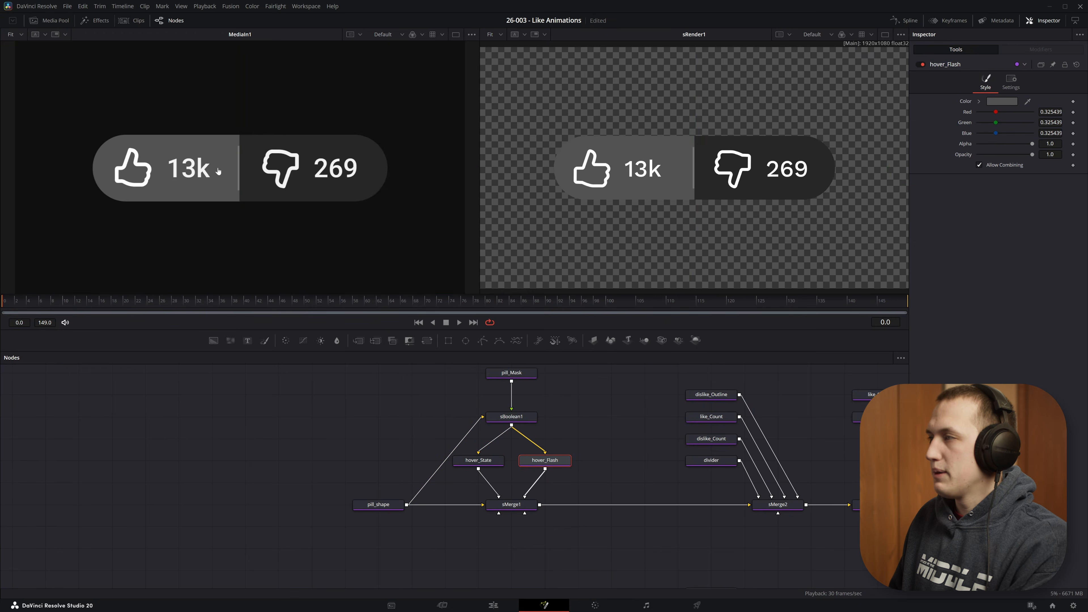
- Keyframe hover_Flash's Opacity at 1.0 on frame 1, fading to 0 at frame 12 and 0 at frame -1
click(1073, 155)
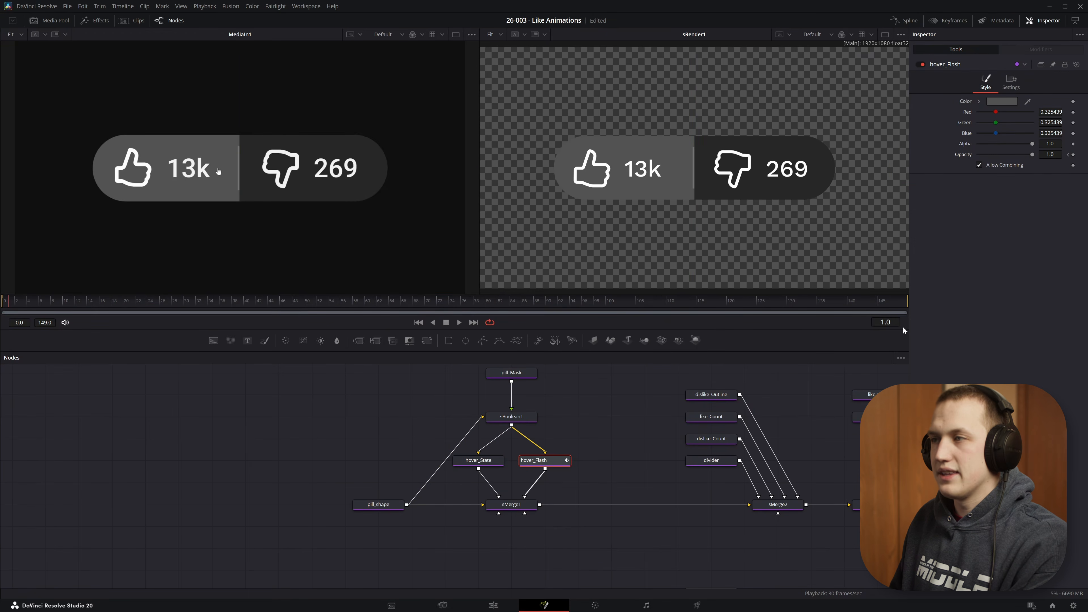
key(space)
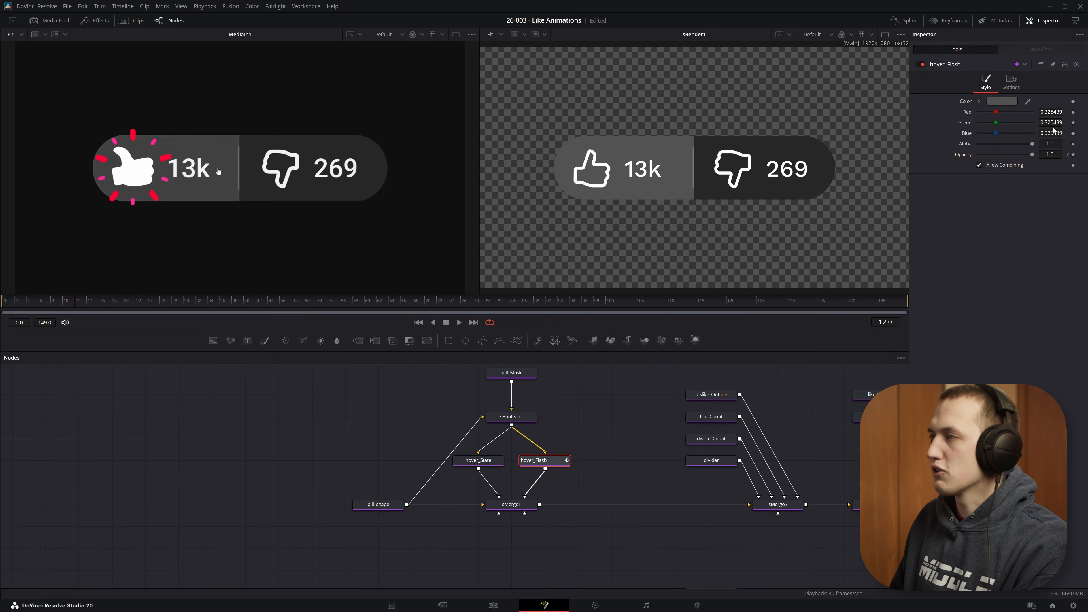
drag(1033, 155, 834, 145)
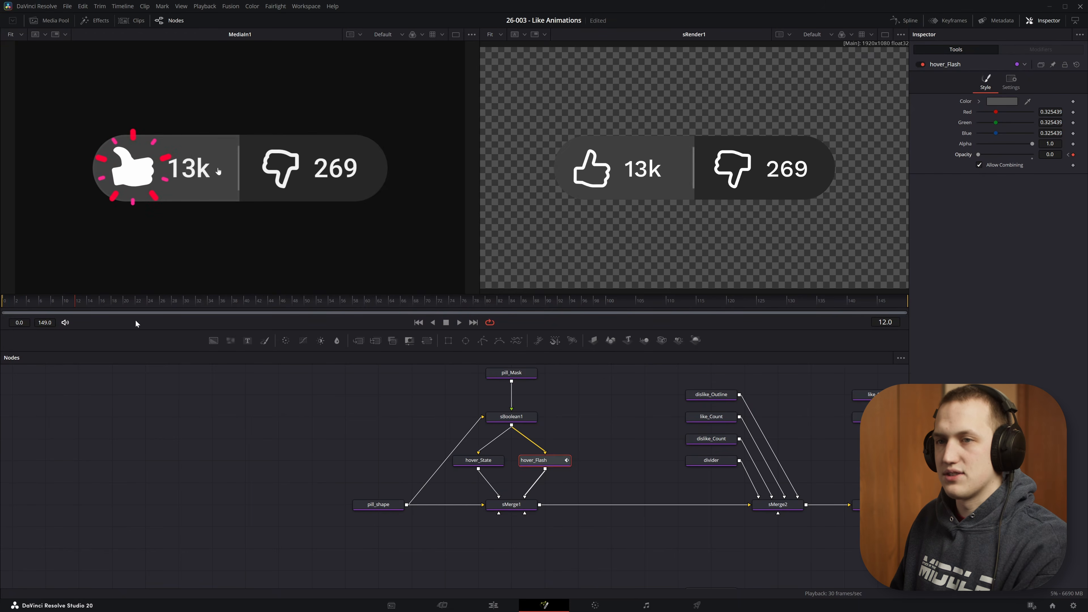
drag(61, 302, 2, 302)
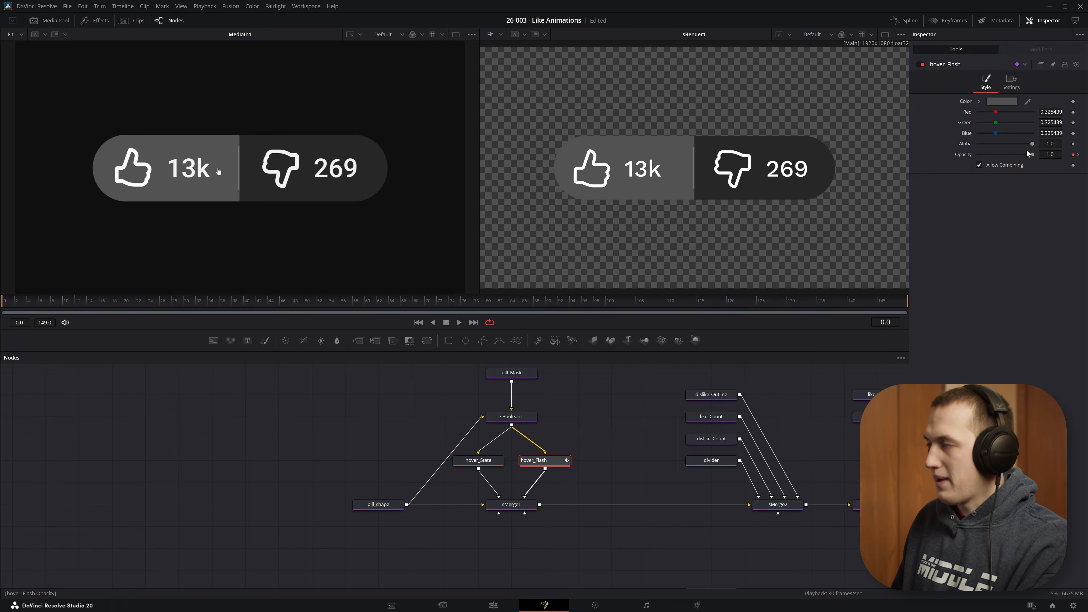
key(Left)
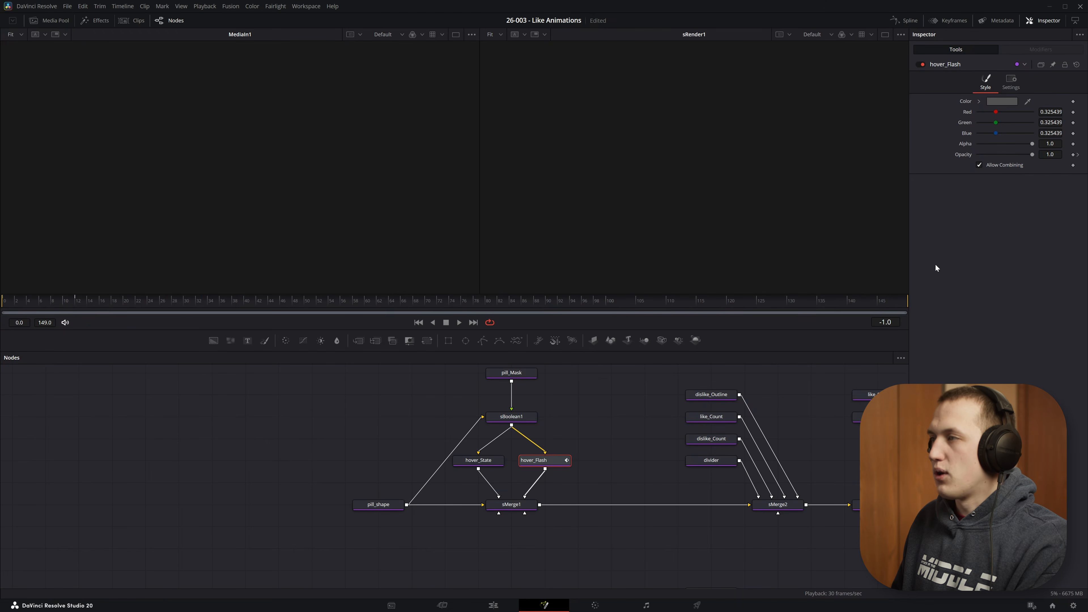
drag(1033, 155, 795, 148)
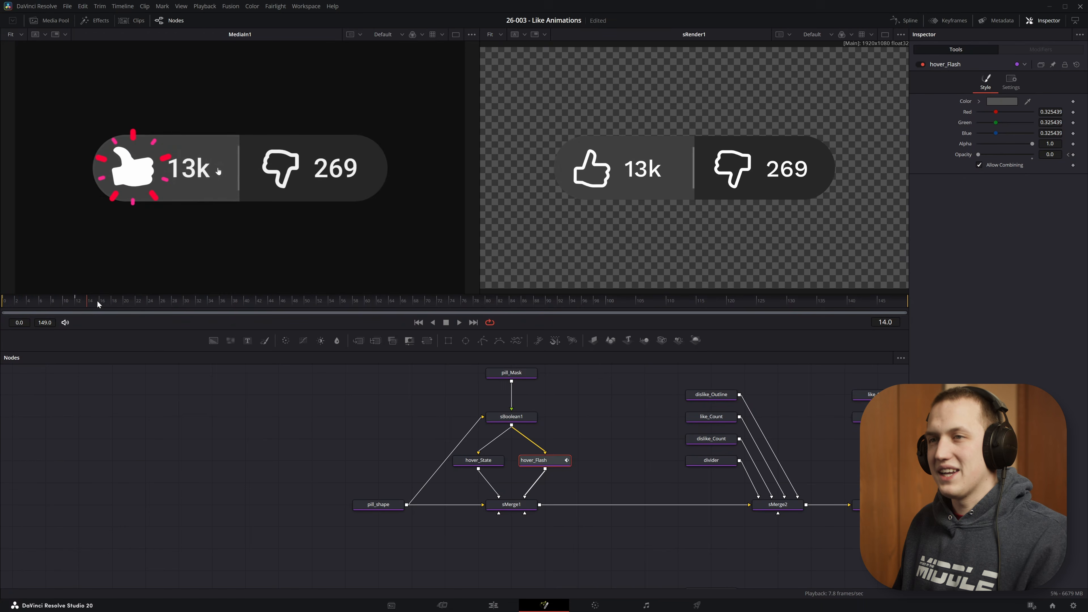
drag(97, 303, 29, 303)
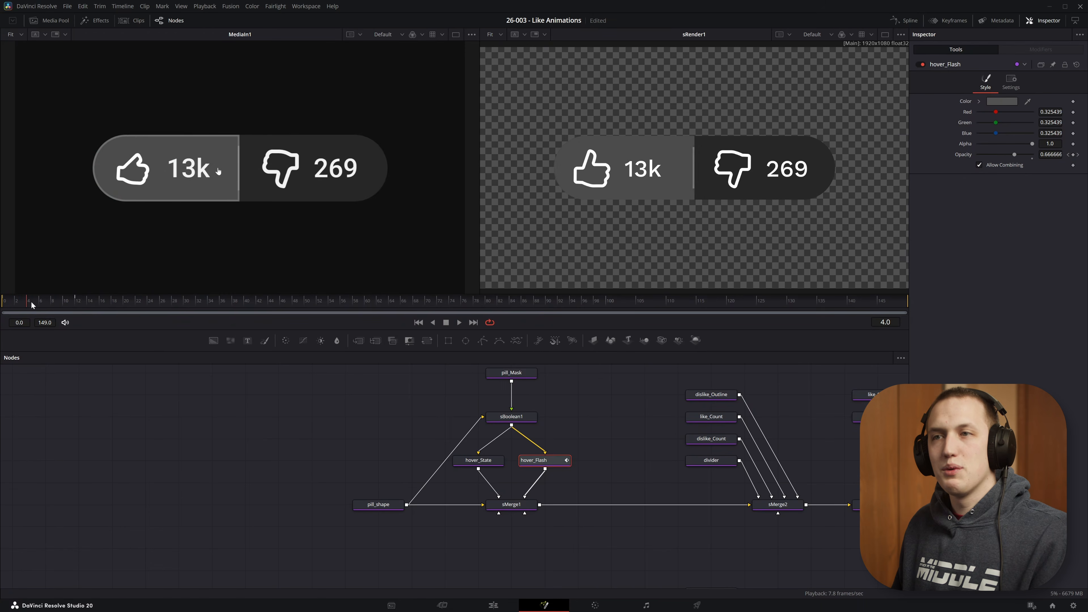
- Add an sOutline node to the node graph
scroll(142, 138, up, 5)
key(ctrl+f)
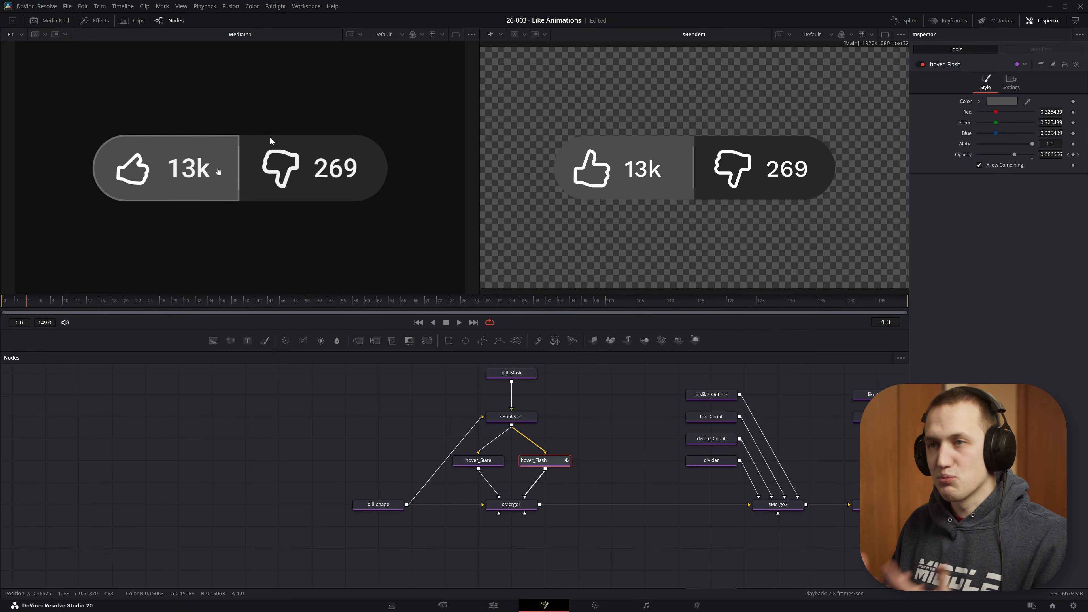
click(612, 414)
drag(597, 367, 597, 426)
key(shift+space)
text(outline)
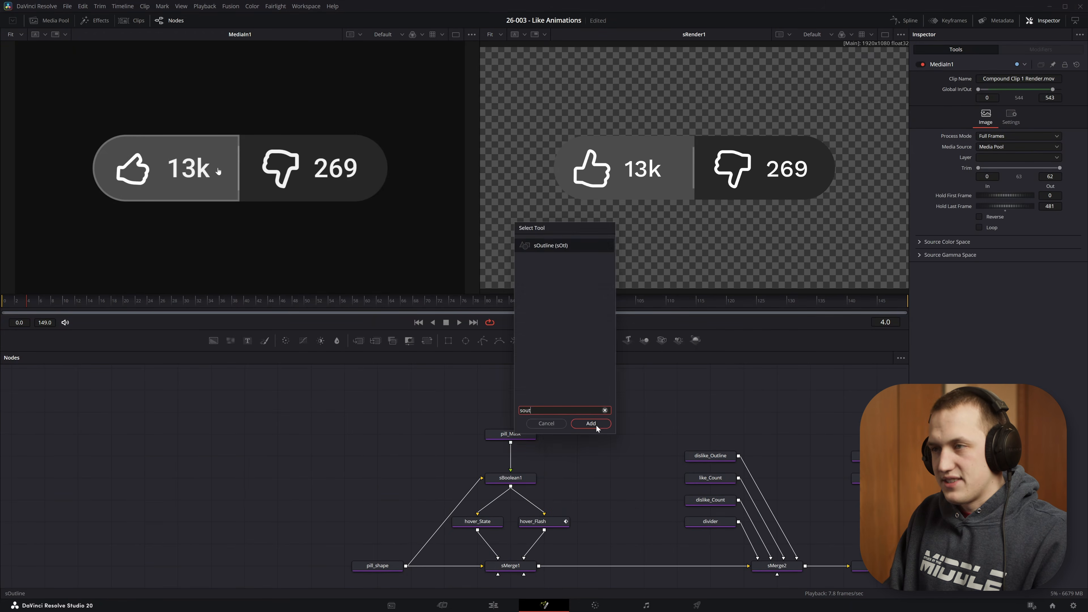
key(Return)
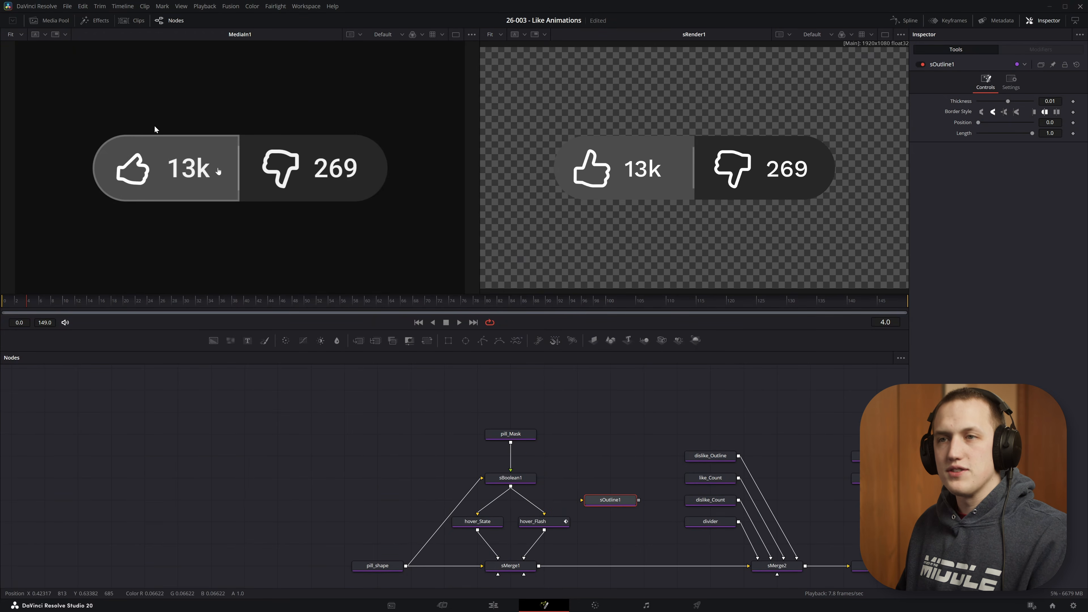
- View sBoolean1, save the comp, and connect sBoolean1's output into sOutline1
click(524, 479)
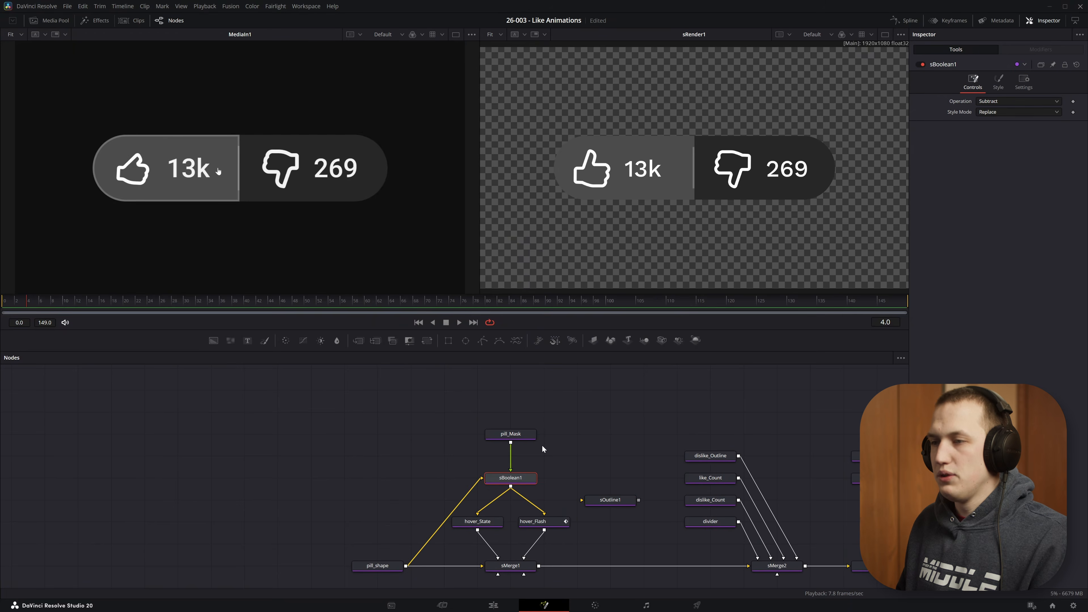
key(2)
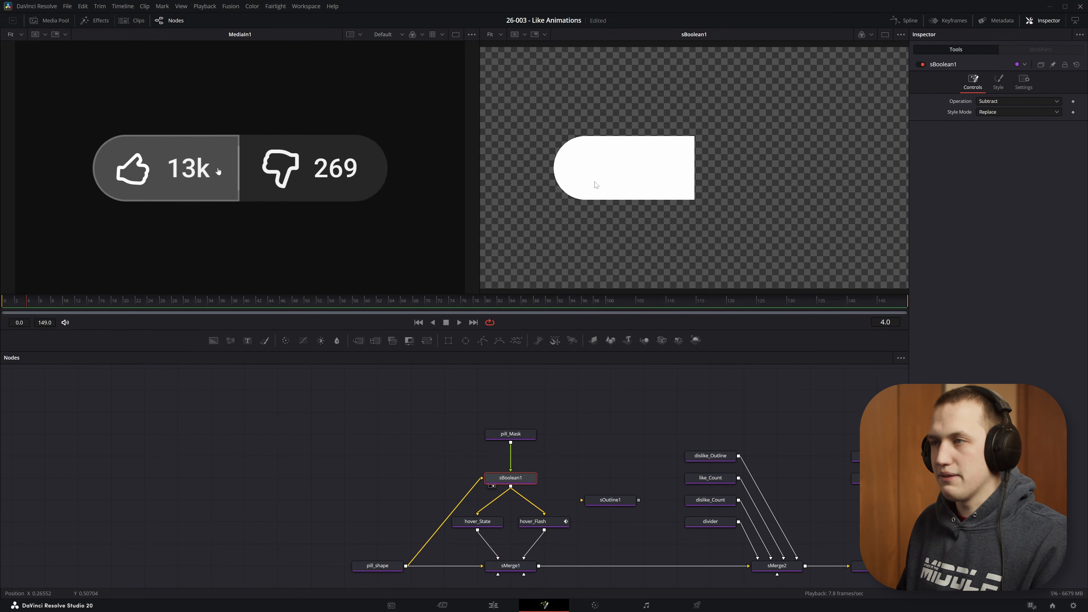
key(ctrl+s)
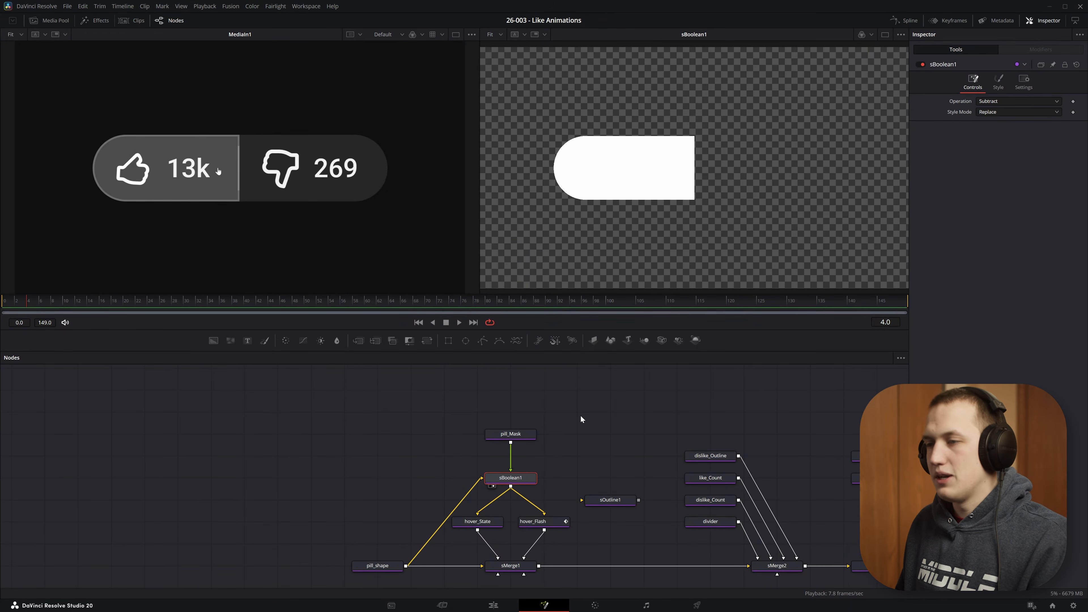
drag(517, 488, 605, 505)
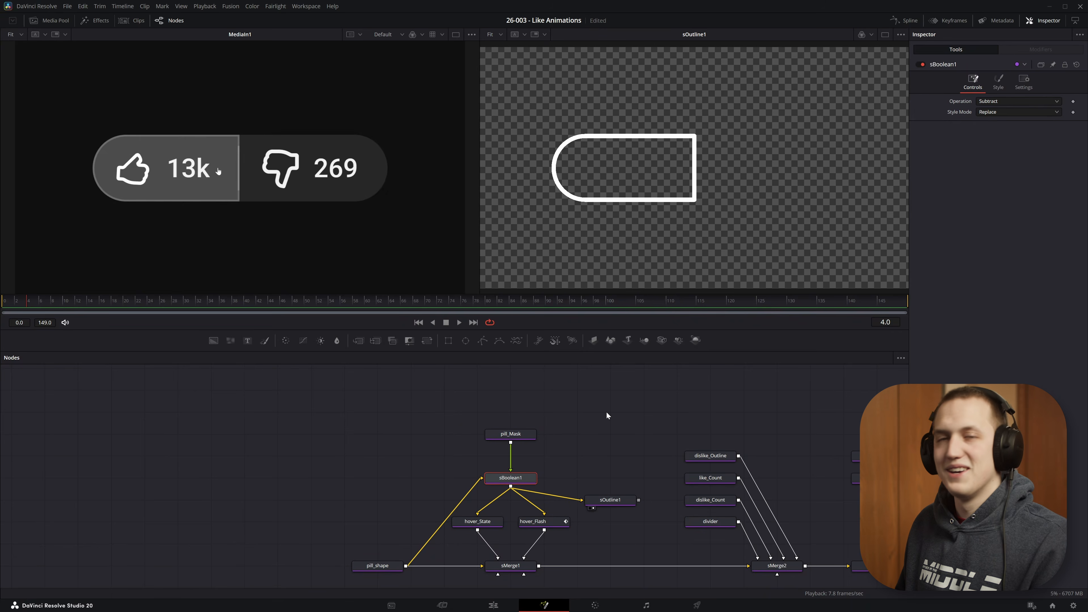
- Connect sOutline1's output into sMerge1
drag(761, 486, 435, 429)
drag(728, 509, 720, 252)
drag(288, 470, 490, 490)
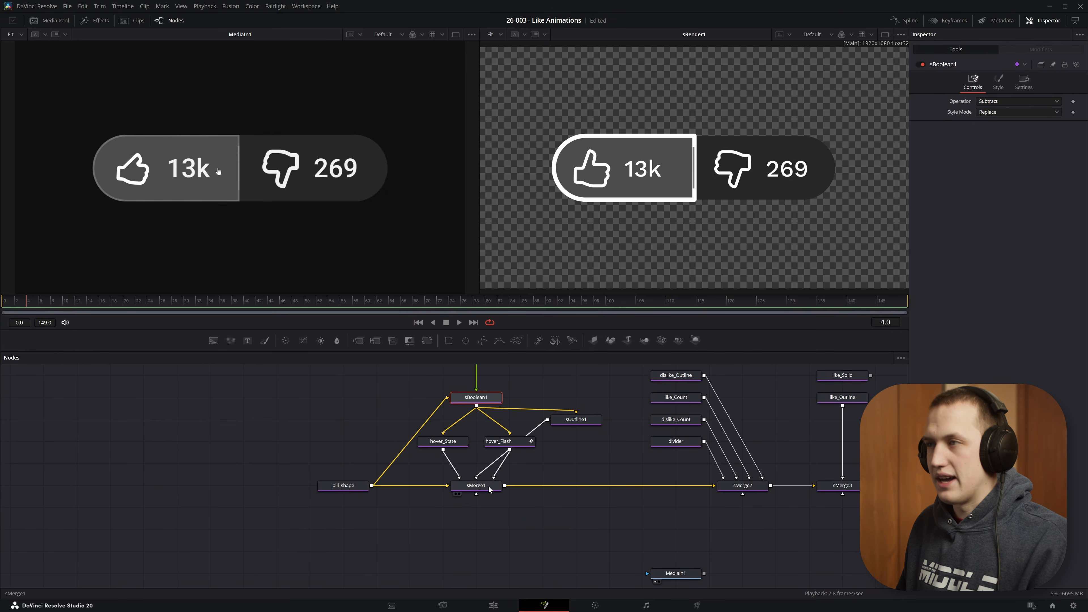
- Insert an sBoolean2 node after sOutline1 and connect sBoolean1 as its second input
scroll(698, 134, up, 8)
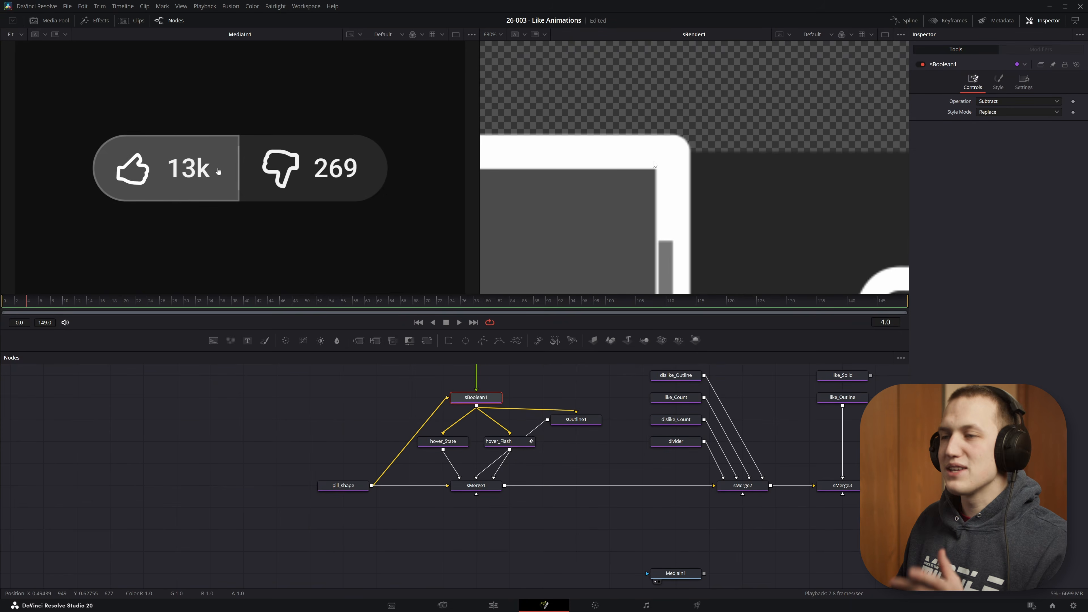
drag(525, 445, 513, 536)
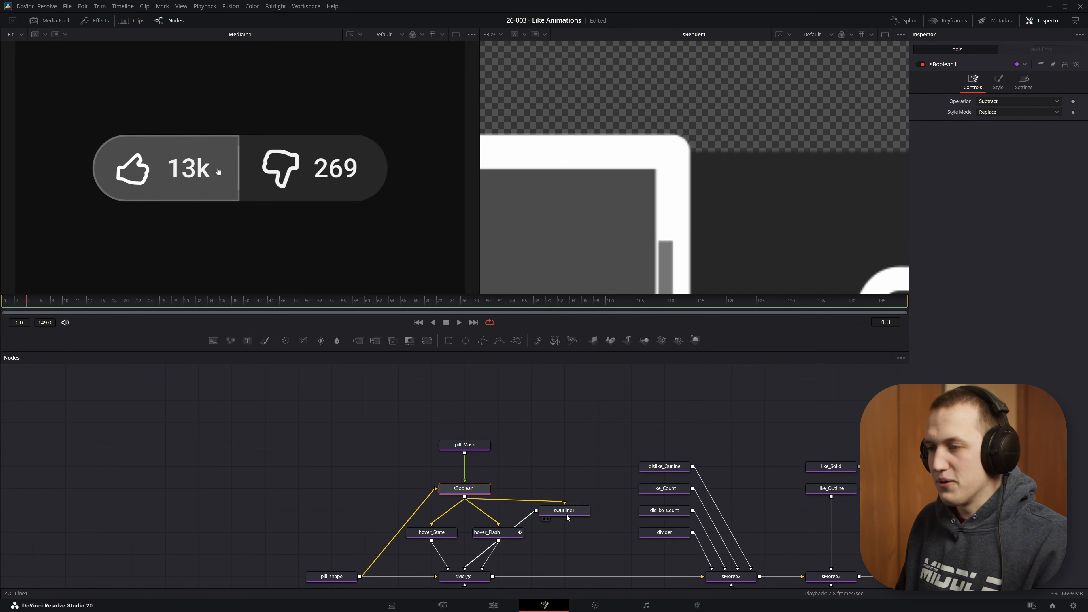
drag(567, 514, 568, 475)
key(shift+space)
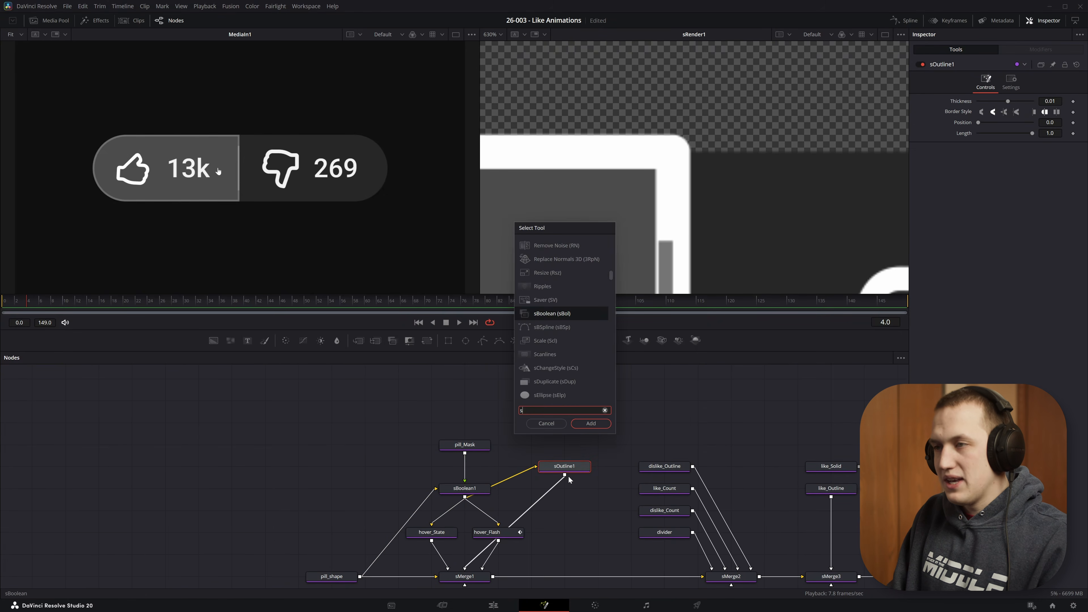
text(sbool)
key(Return)
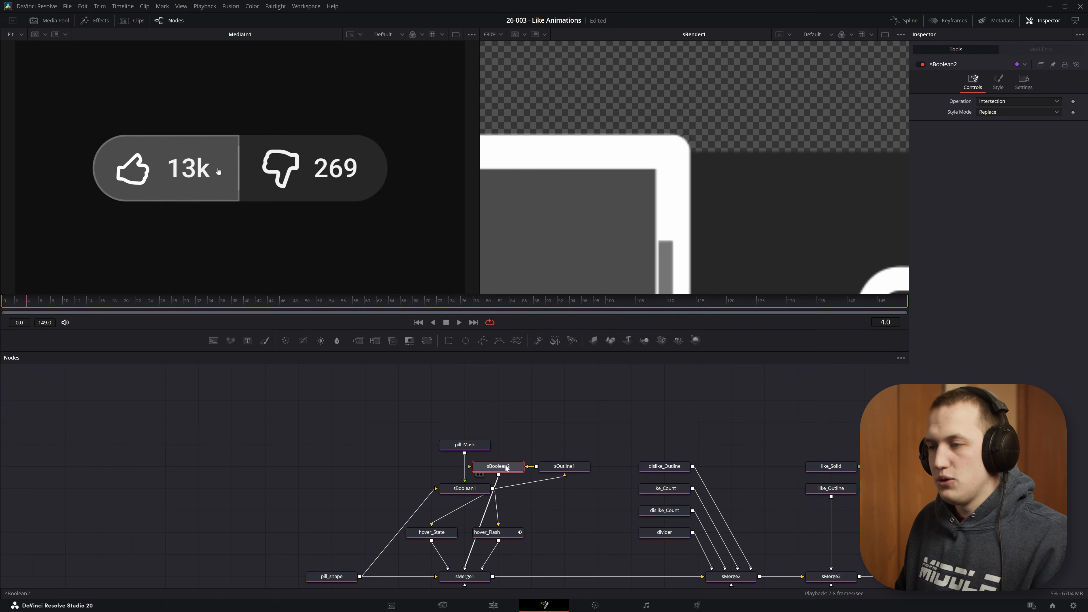
drag(500, 465, 569, 504)
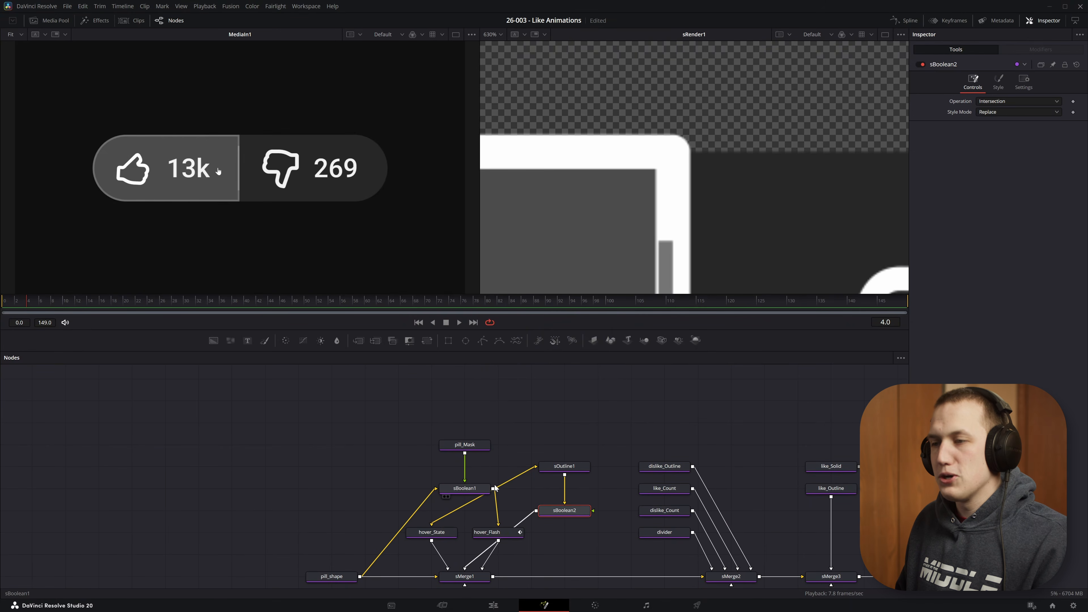
drag(493, 490, 559, 515)
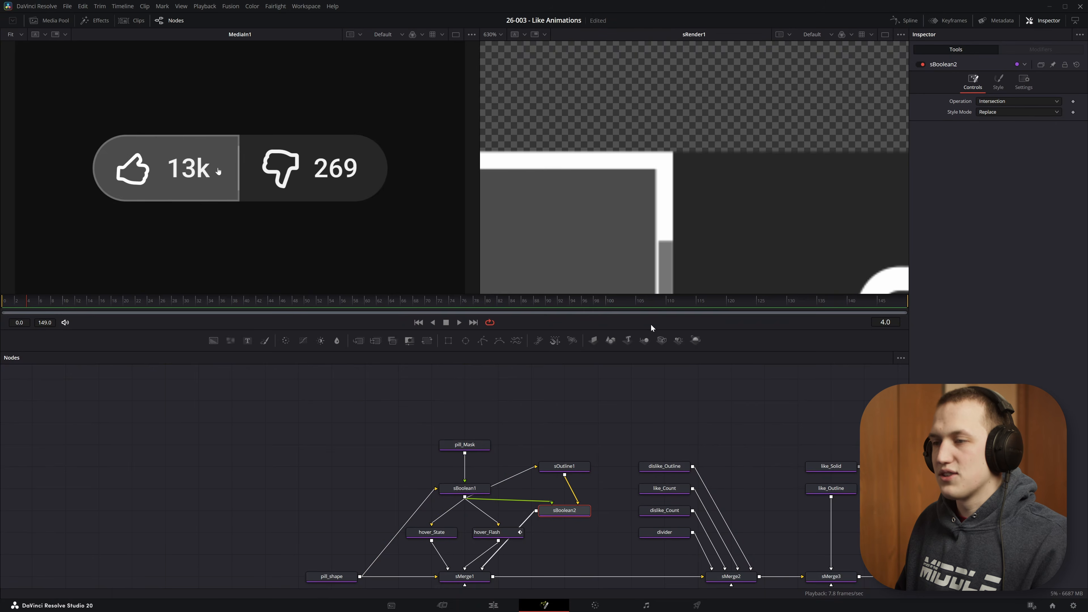
- Reduce sOutline1's Thickness to about 0.00846
scroll(628, 201, down, 3)
scroll(745, 141, down, 2)
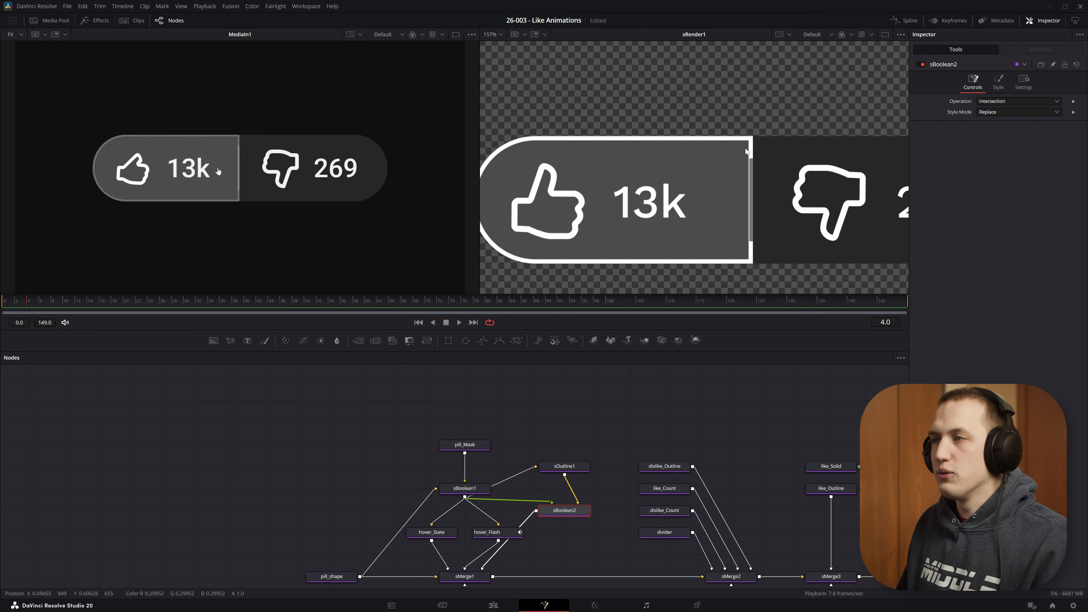
scroll(682, 208, down, 2)
scroll(687, 140, up, 8)
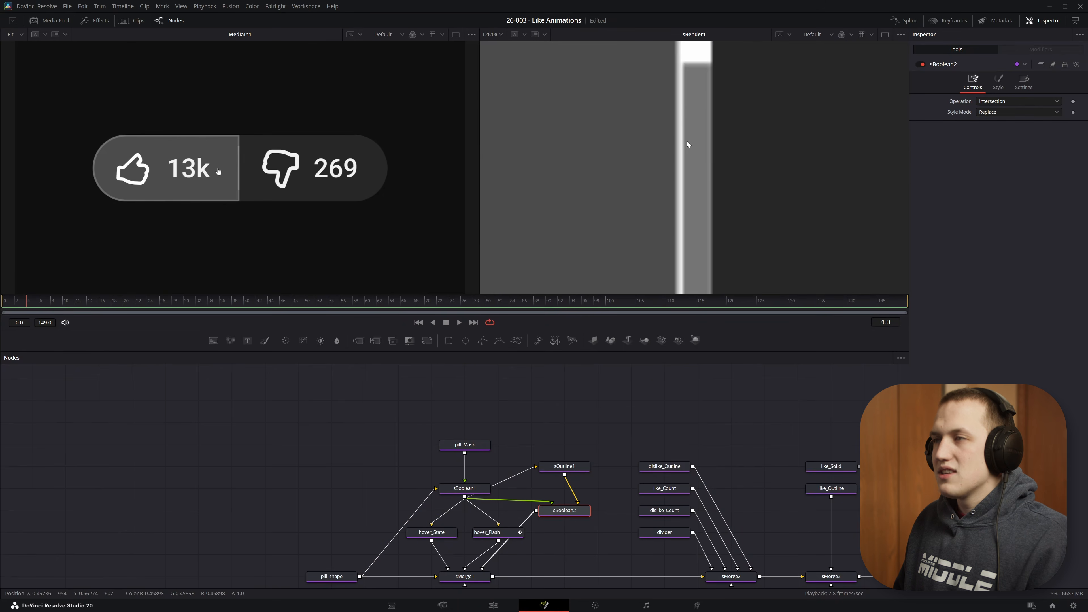
click(566, 470)
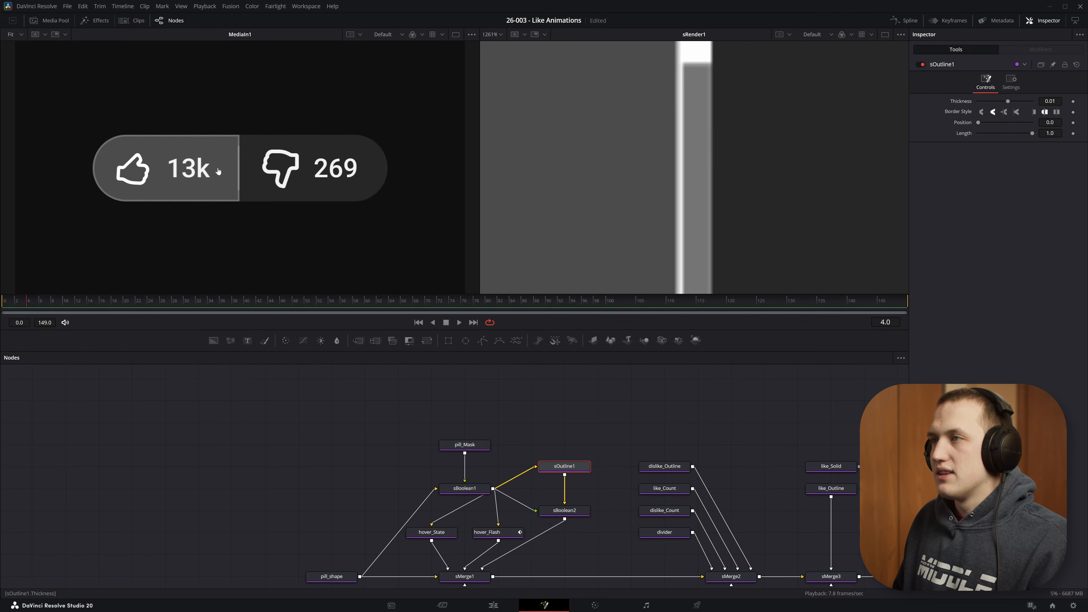
drag(1051, 101, 1043, 102)
key(ctrl+f)
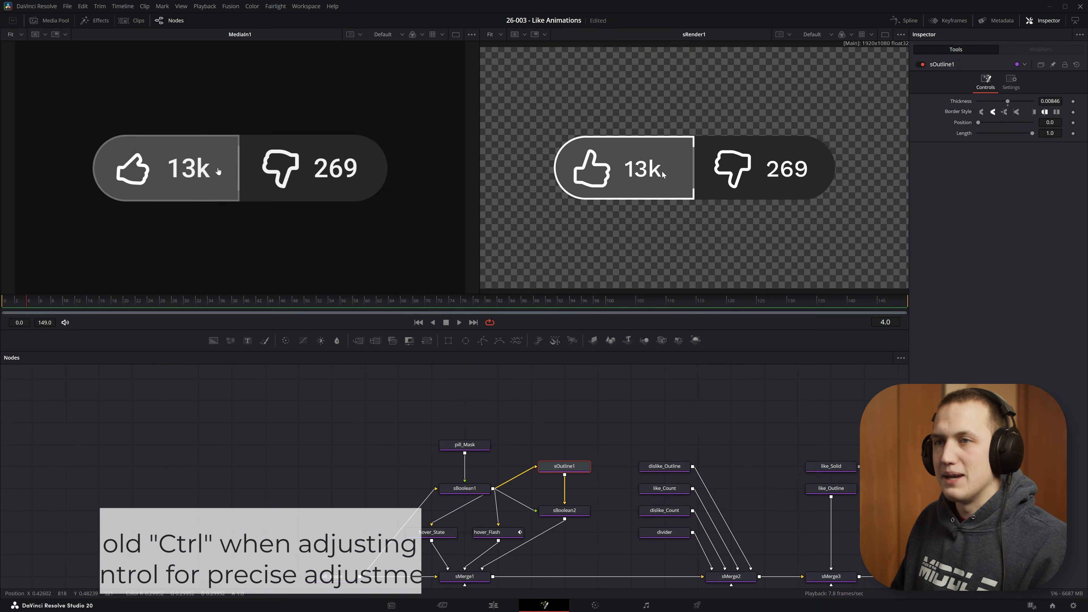
- Sample a grey from the viewer into sBoolean2's style colour
drag(29, 302, 23, 301)
scroll(227, 156, up, 5)
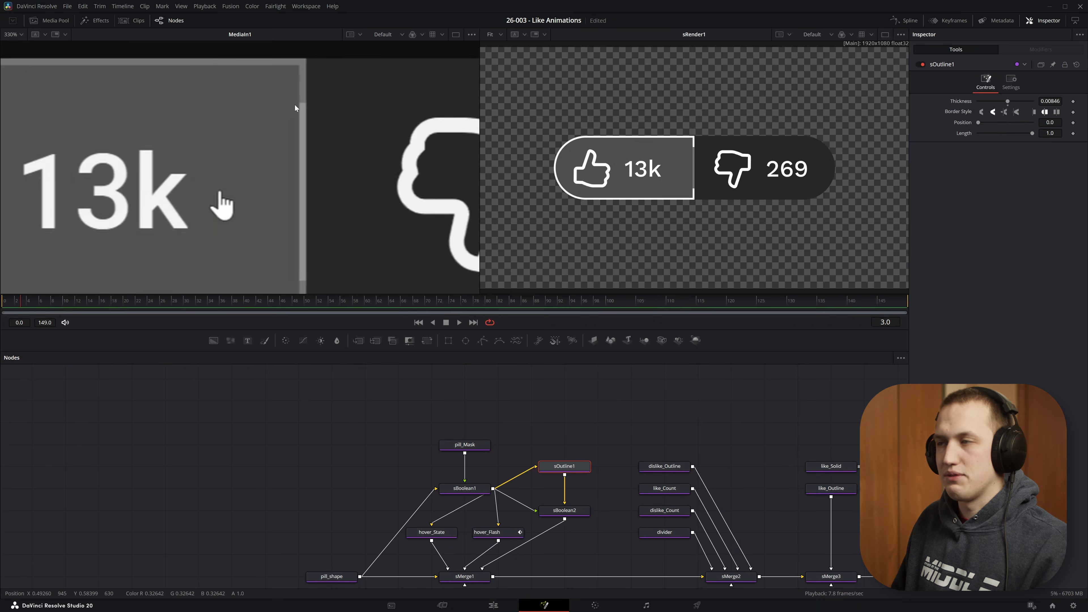
click(576, 514)
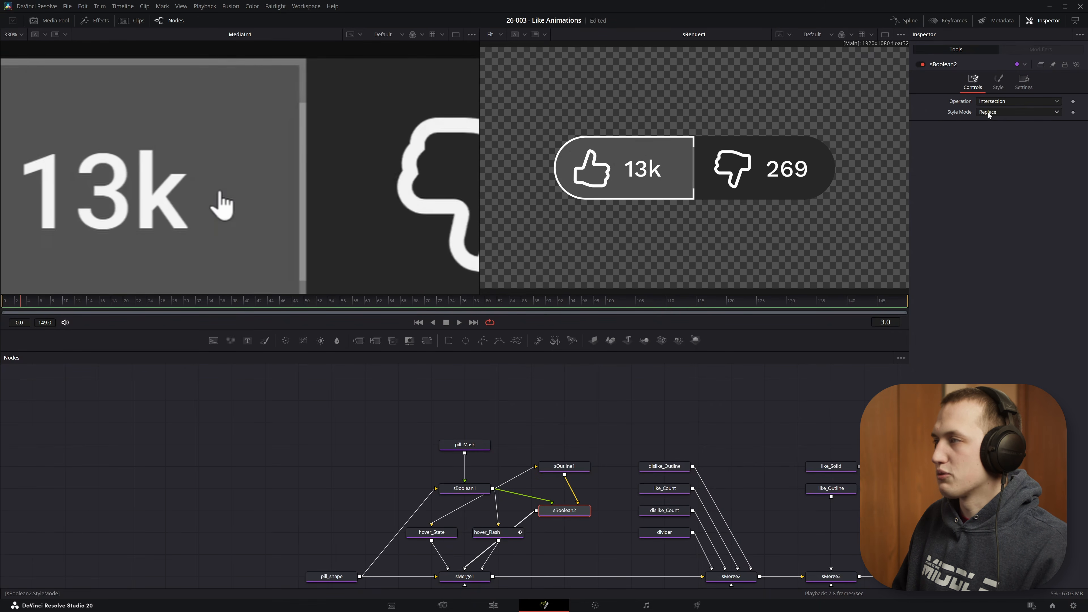
click(998, 82)
scroll(694, 167, up, 5)
drag(1027, 101, 647, 150)
- Keyframe sBoolean2's Opacity at 0 on frame 2 and 1.0 on frame 3
key(ctrl+f)
drag(14, 303, 19, 304)
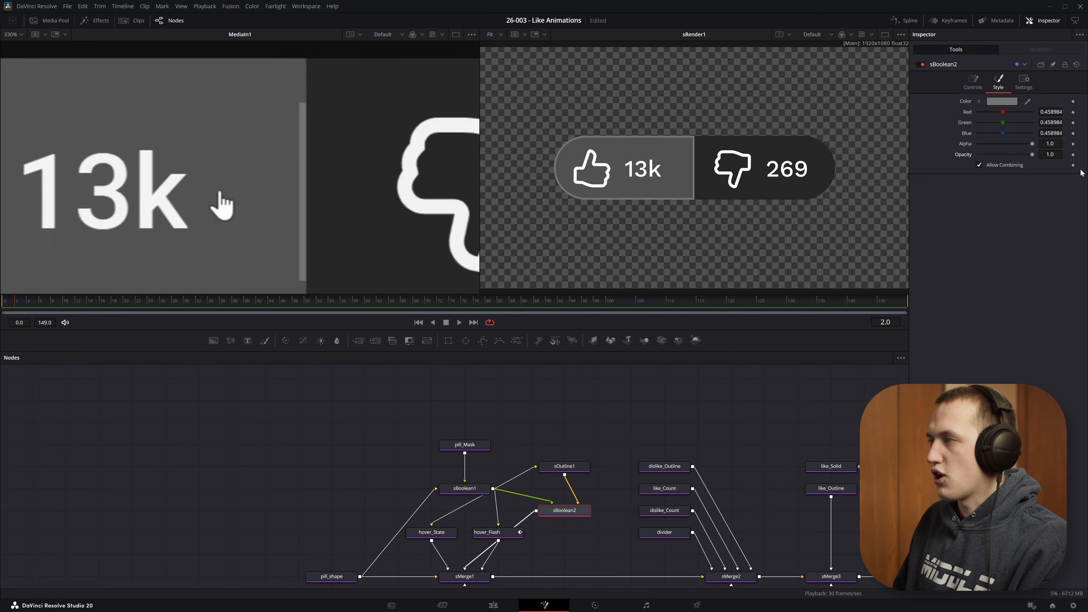
drag(1032, 154, 978, 156)
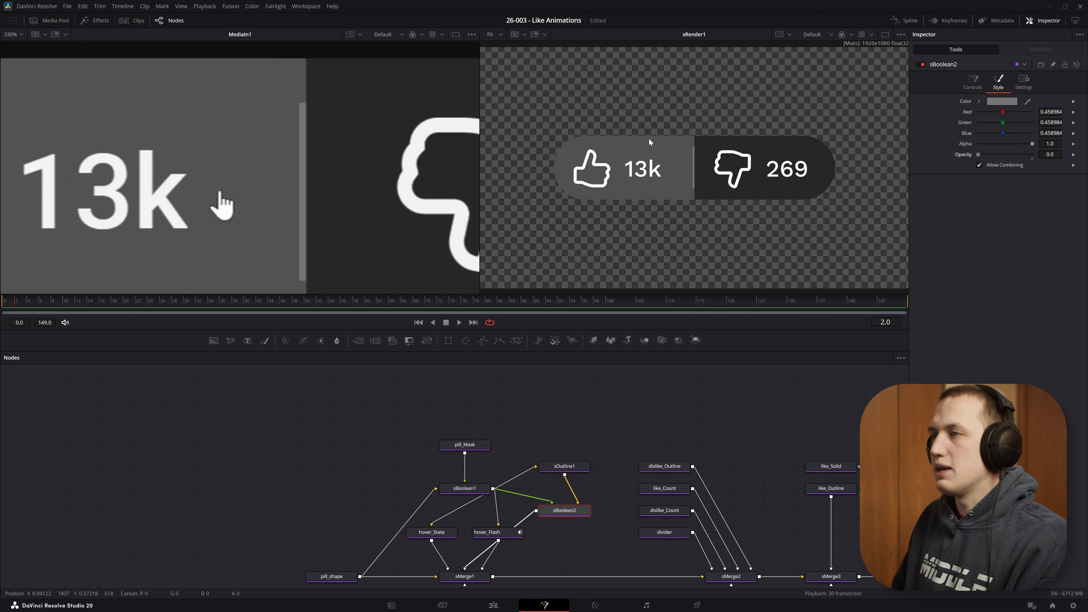
click(1073, 155)
key(Right)
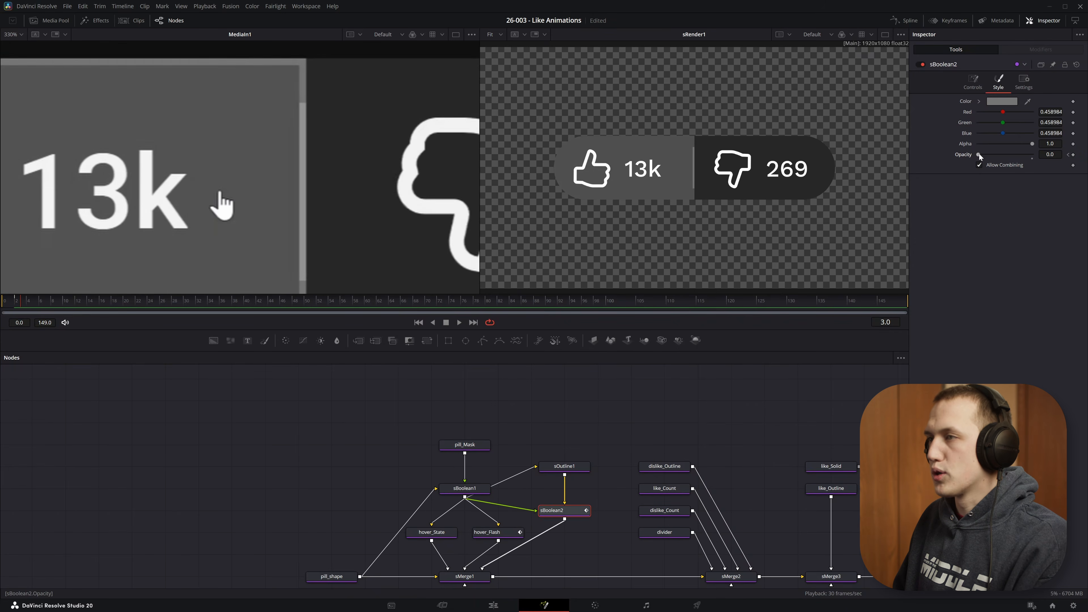
drag(979, 155, 1032, 154)
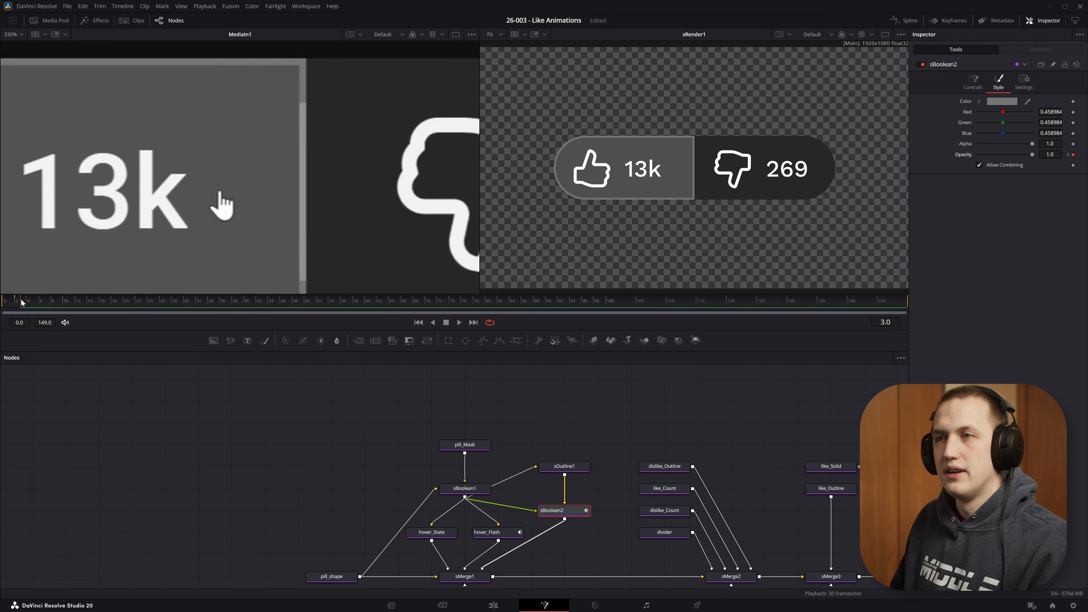
drag(23, 302, 89, 296)
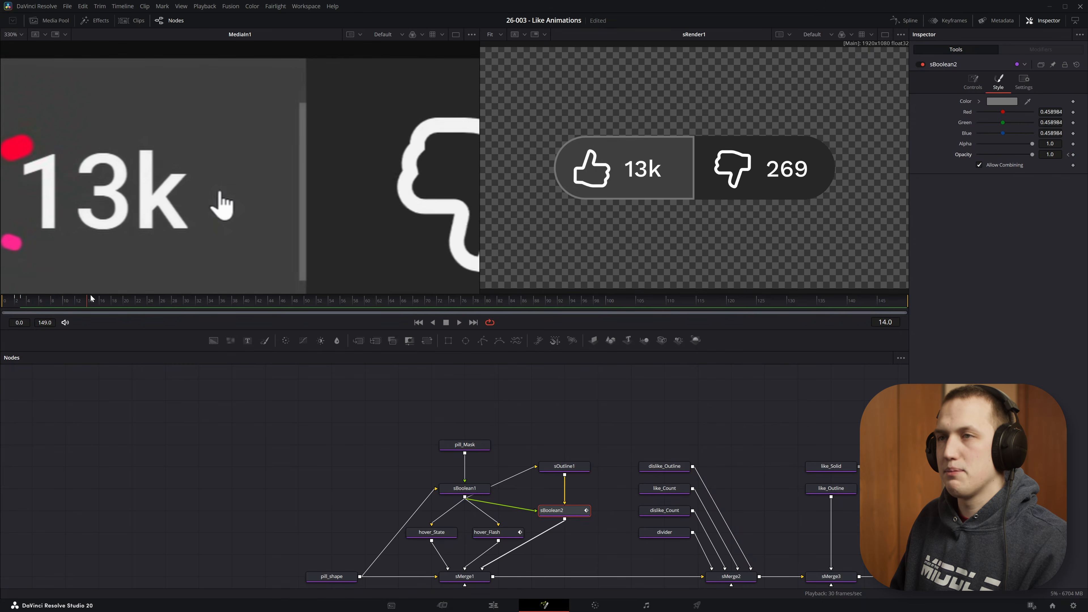
click(2, 298)
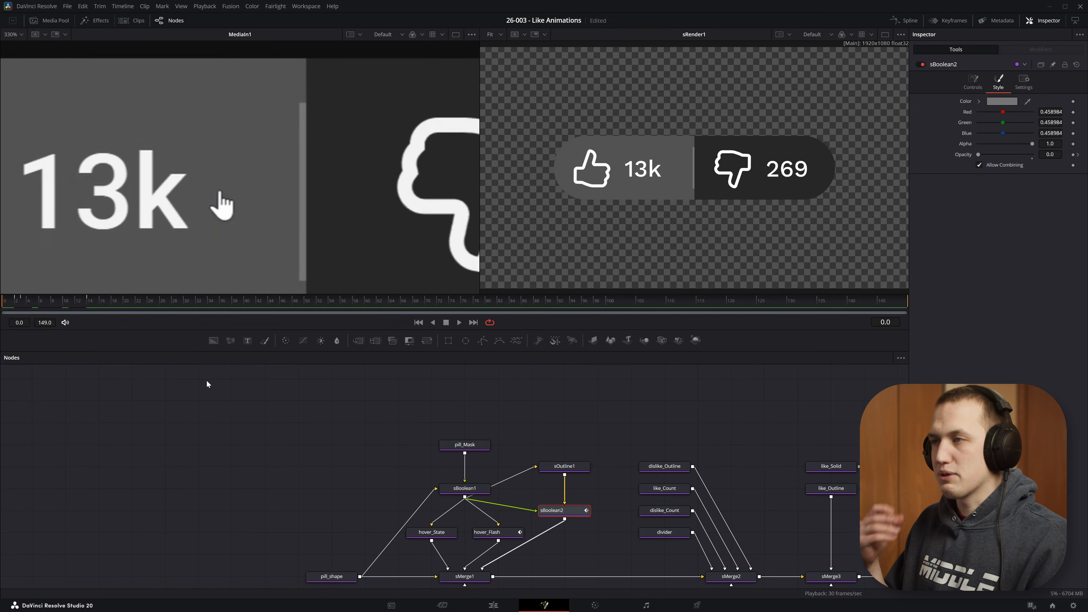
- Shorten the global end frame to 36 and play the click animation back to review it
key(space)
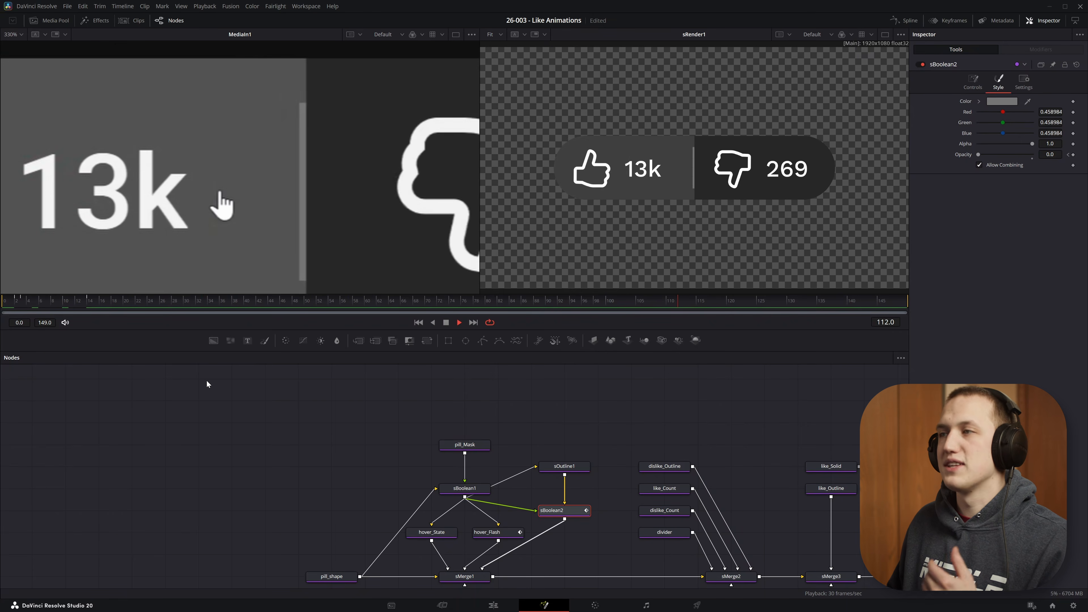
key(space)
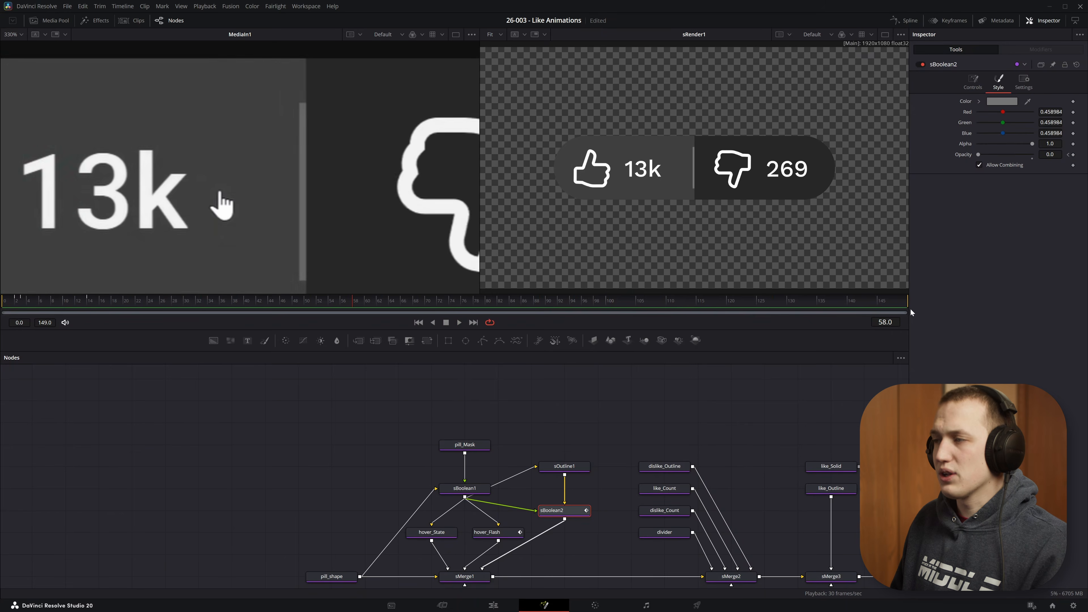
drag(267, 302, 226, 295)
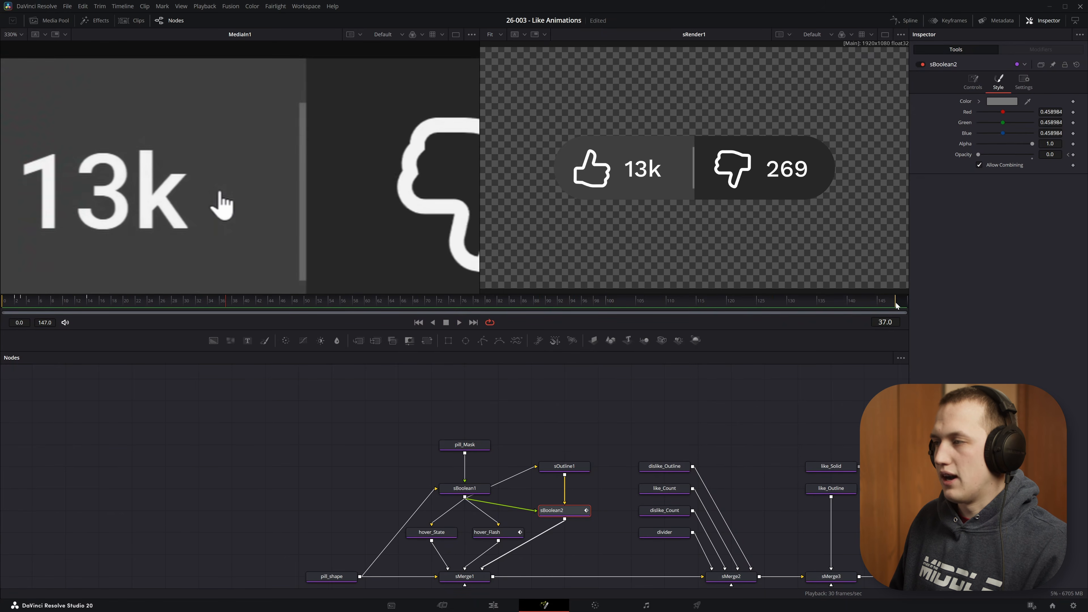
drag(897, 305, 246, 303)
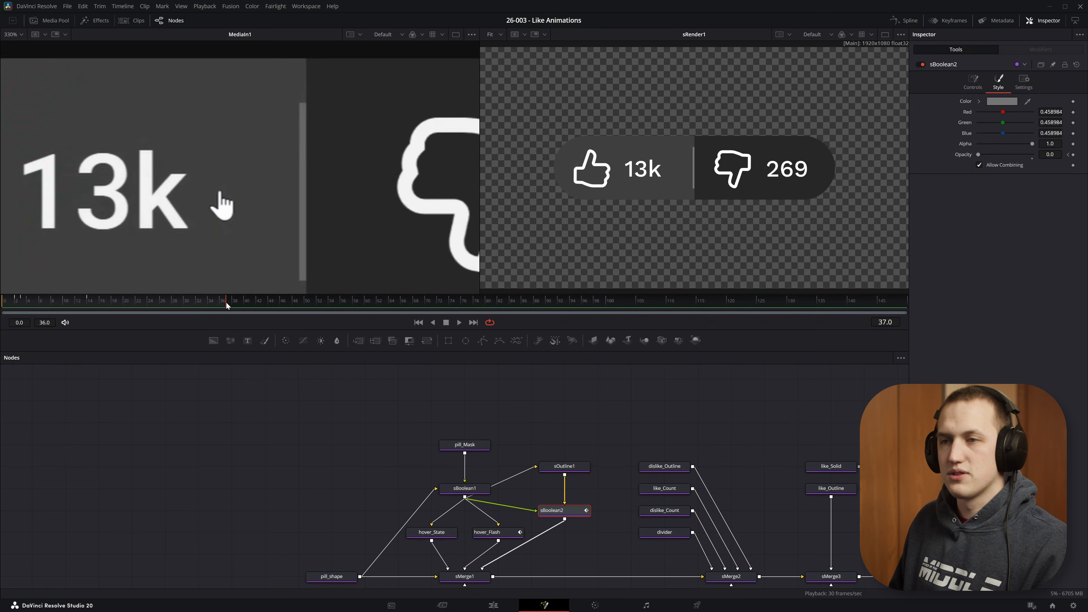
key(space)
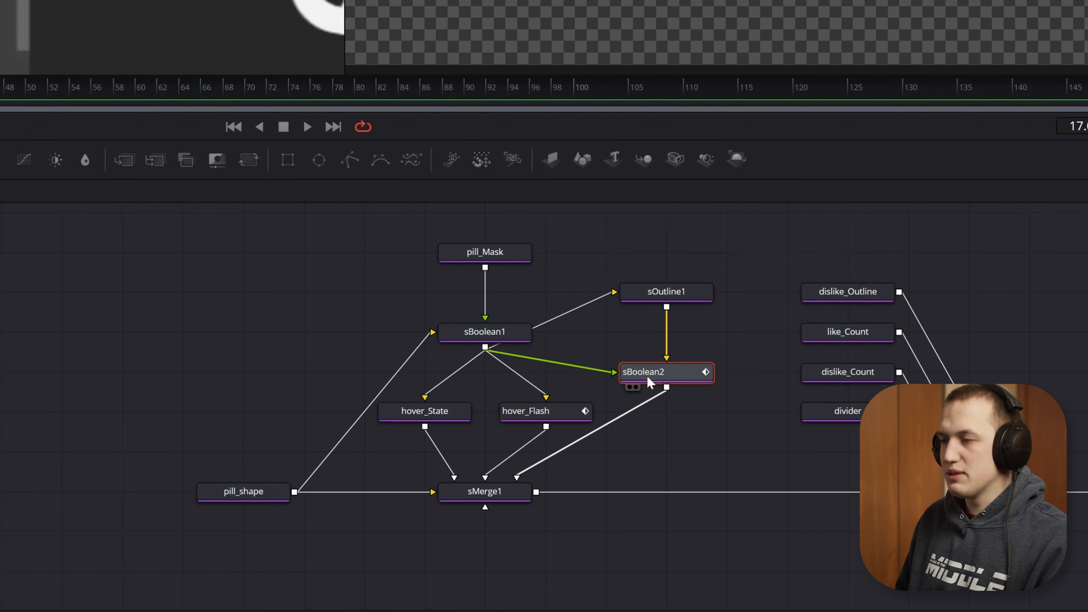
- Rename the sBoolean2 node to border_Flash
key(F2)
text(bor)
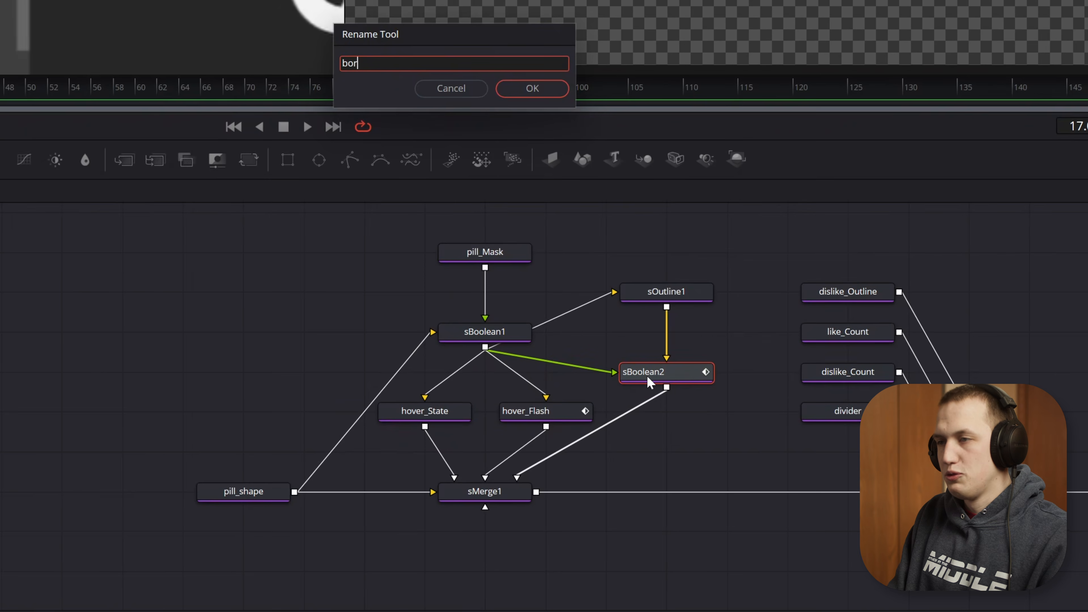
text(der_Flash)
key(Return)
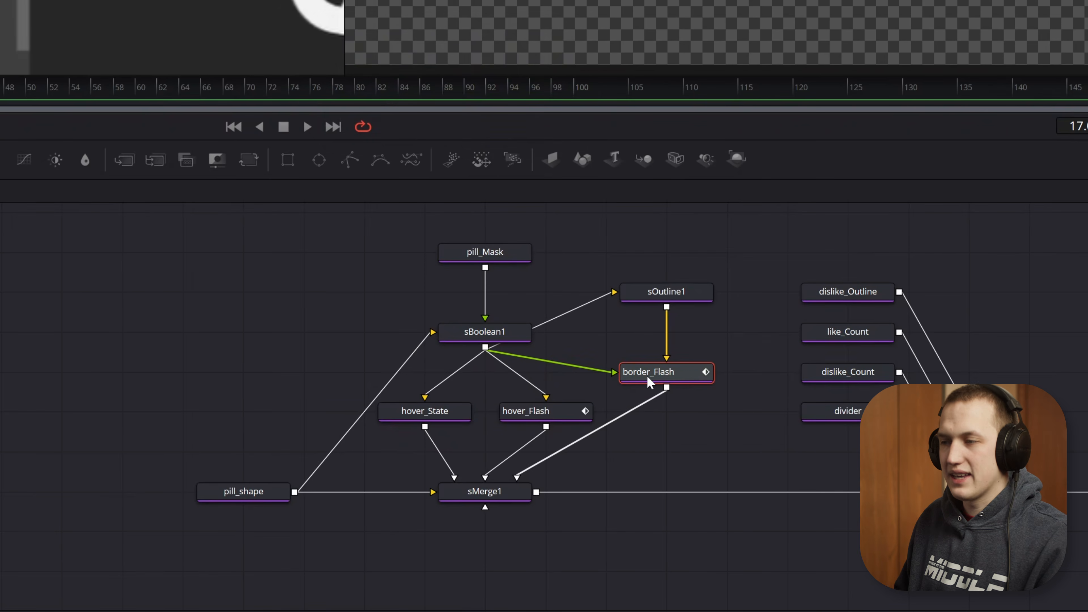
- Rearrange the button nodes into a compact layout, tucking border_Flash beside hover_Flash above sMerge1
drag(673, 365, 714, 410)
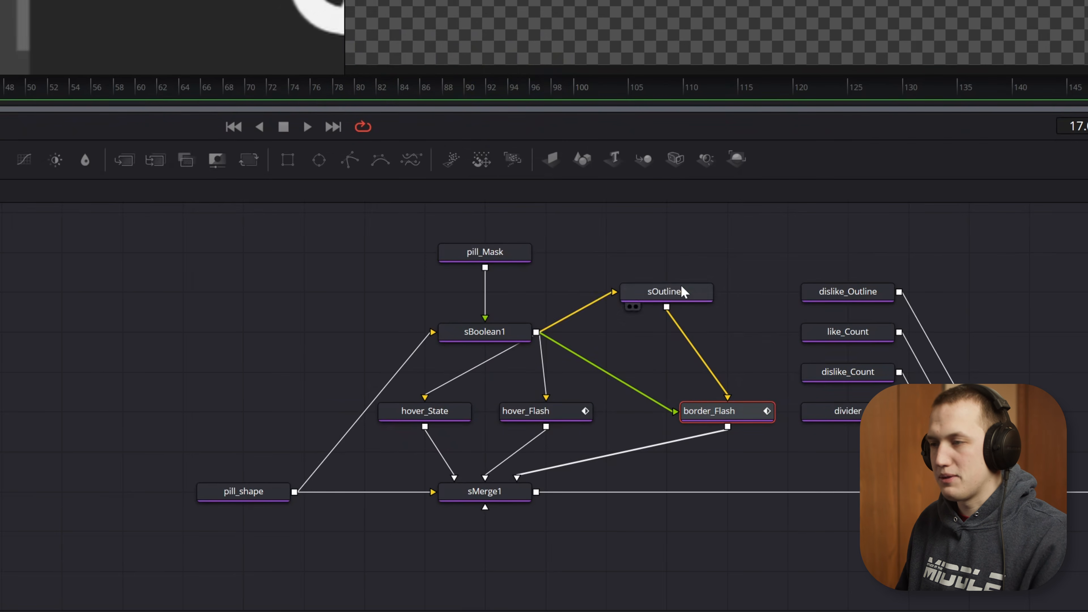
drag(761, 221, 418, 431)
drag(551, 417, 513, 418)
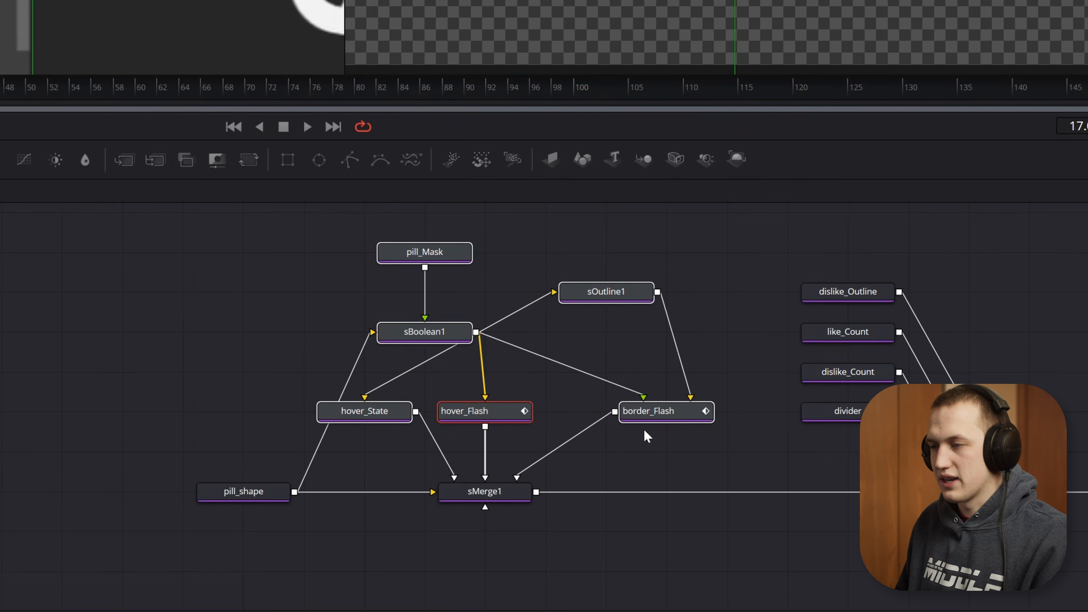
drag(649, 417, 603, 415)
drag(251, 497, 191, 497)
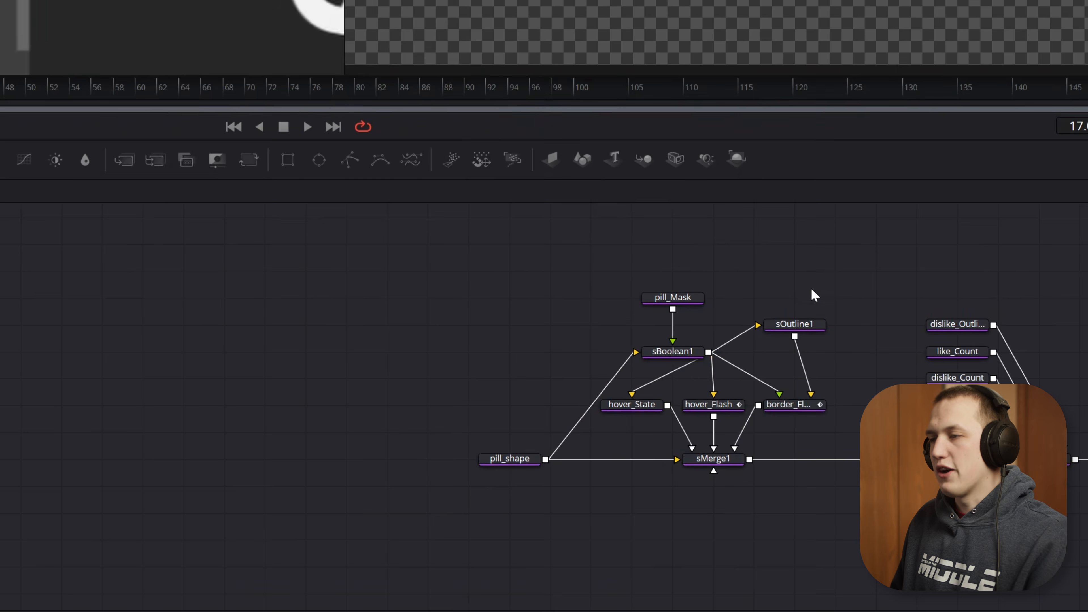
drag(812, 273, 405, 536)
drag(728, 461, 614, 459)
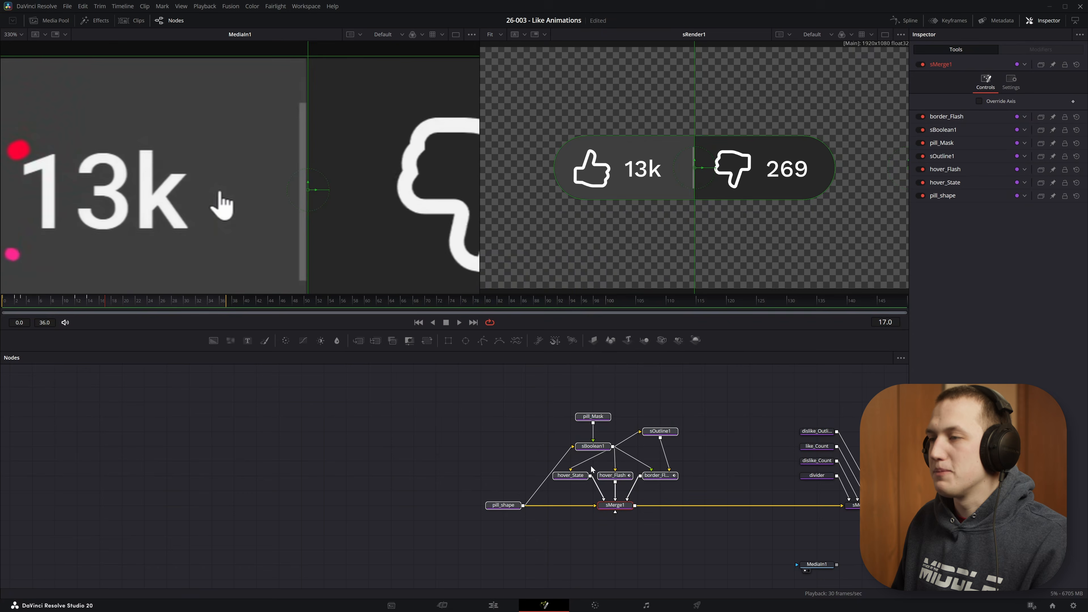
drag(674, 481, 386, 471)
drag(483, 386, 537, 502)
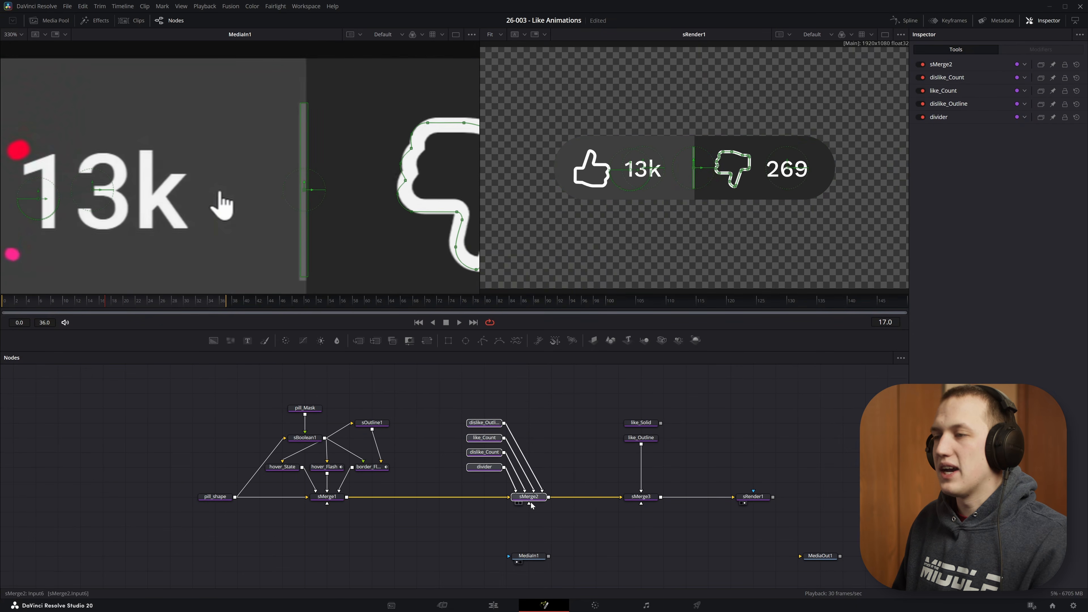
drag(637, 366, 655, 539)
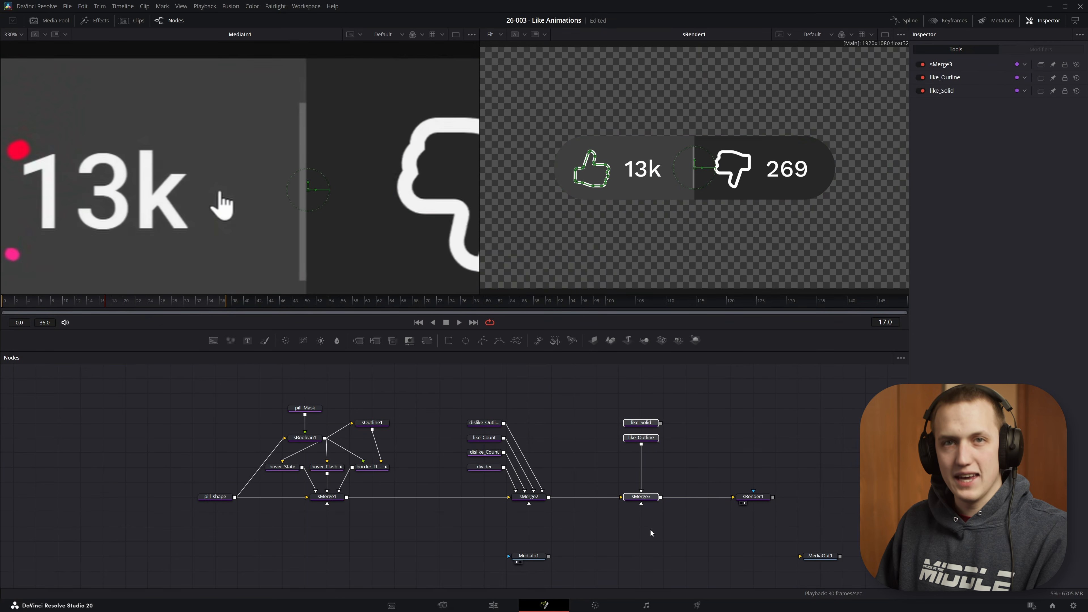